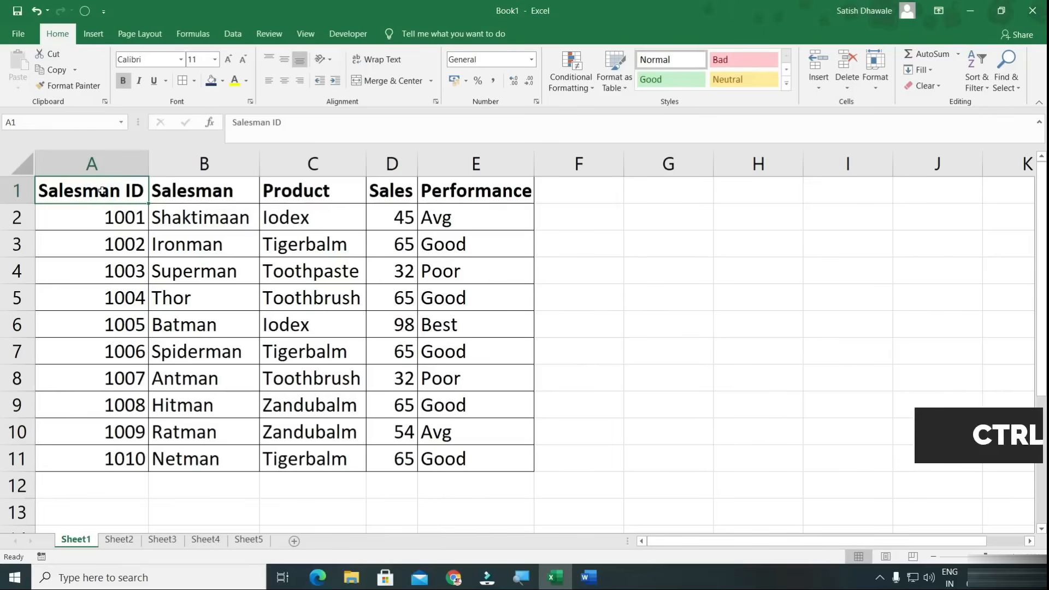
# Step: Toggle filters on and off for the header row, opening the Salesman column's filter list in between
pyautogui.hotkey('ctrl', 'shift', 'l')
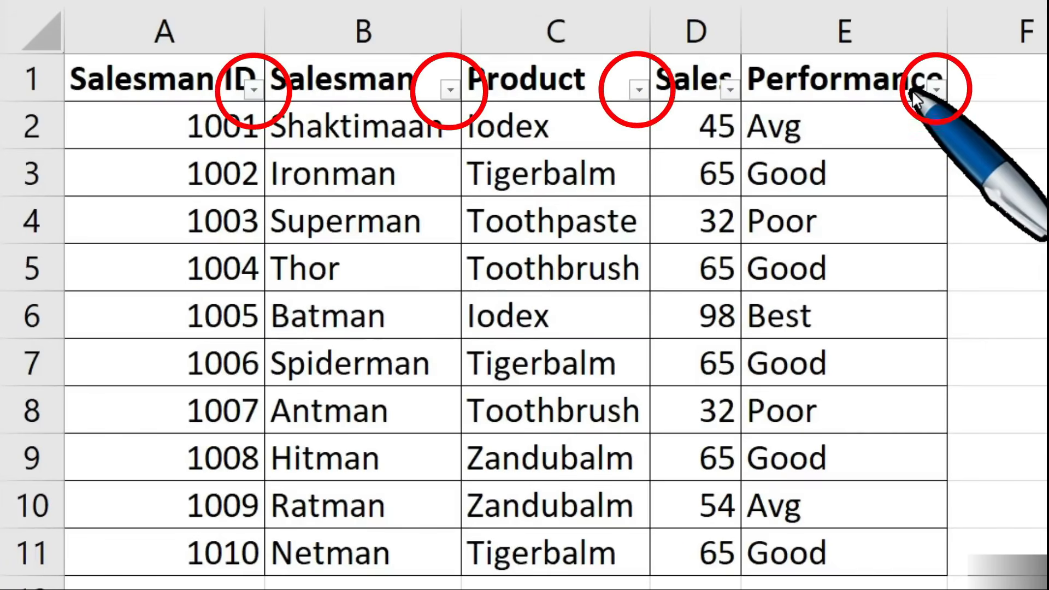
pyautogui.hotkey('ctrl', 'Home')
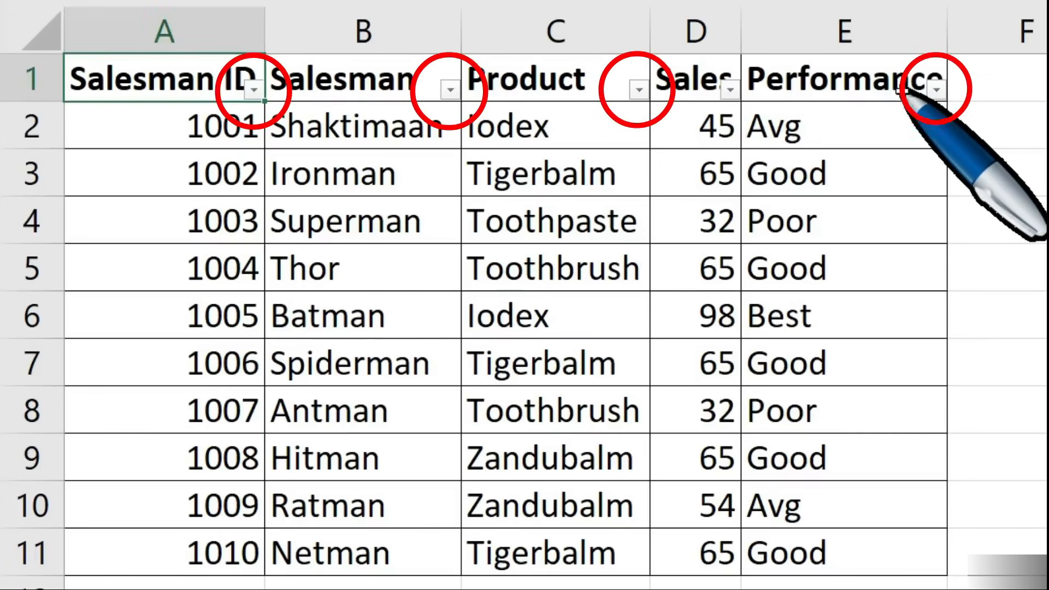
pyautogui.click(431, 88)
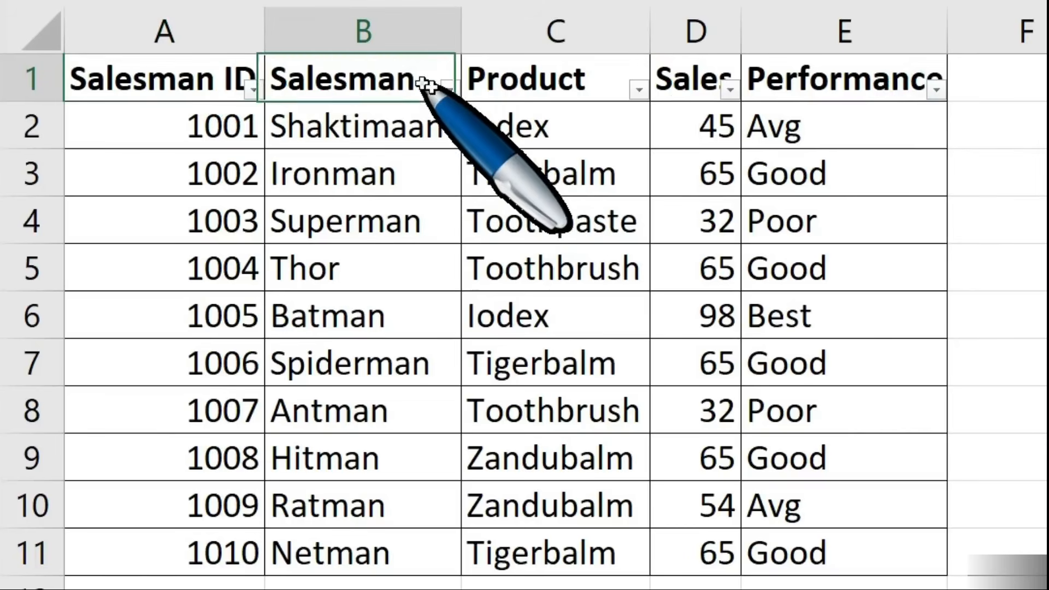
pyautogui.click(450, 90)
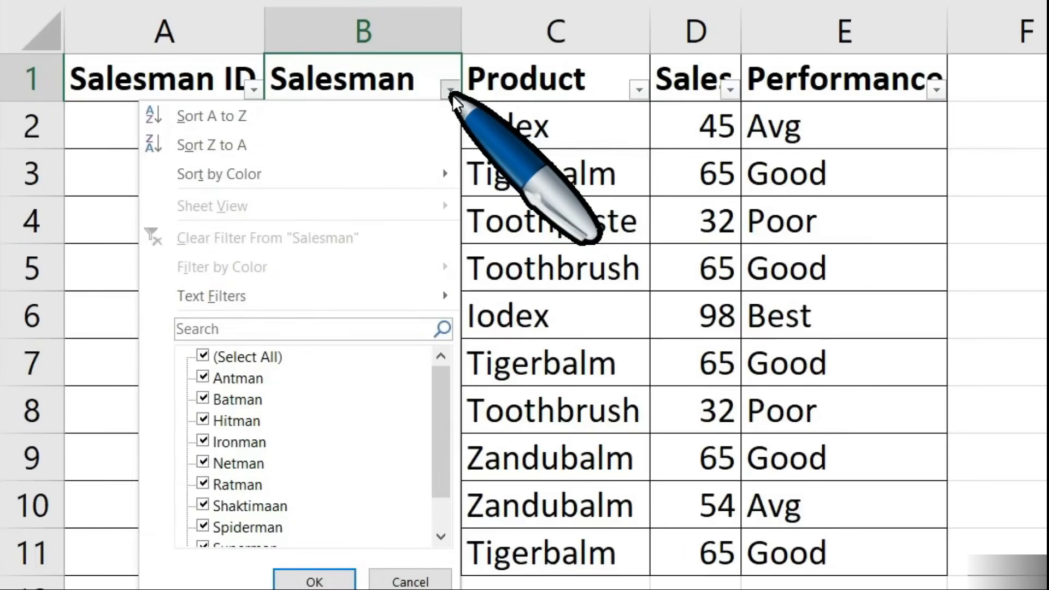
pyautogui.click(452, 94)
pyautogui.click(451, 94)
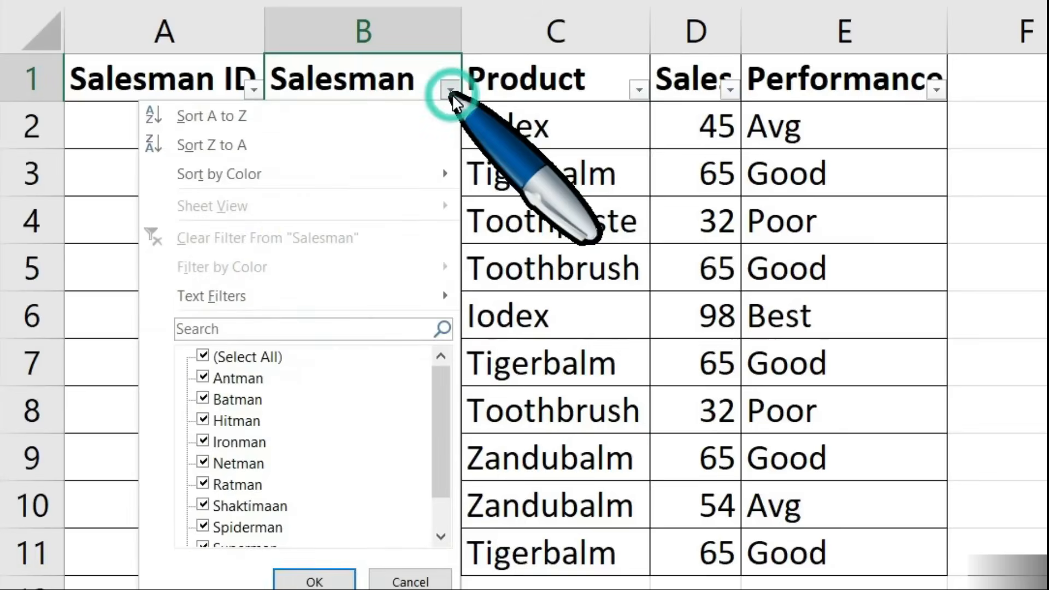
pyautogui.click(451, 94)
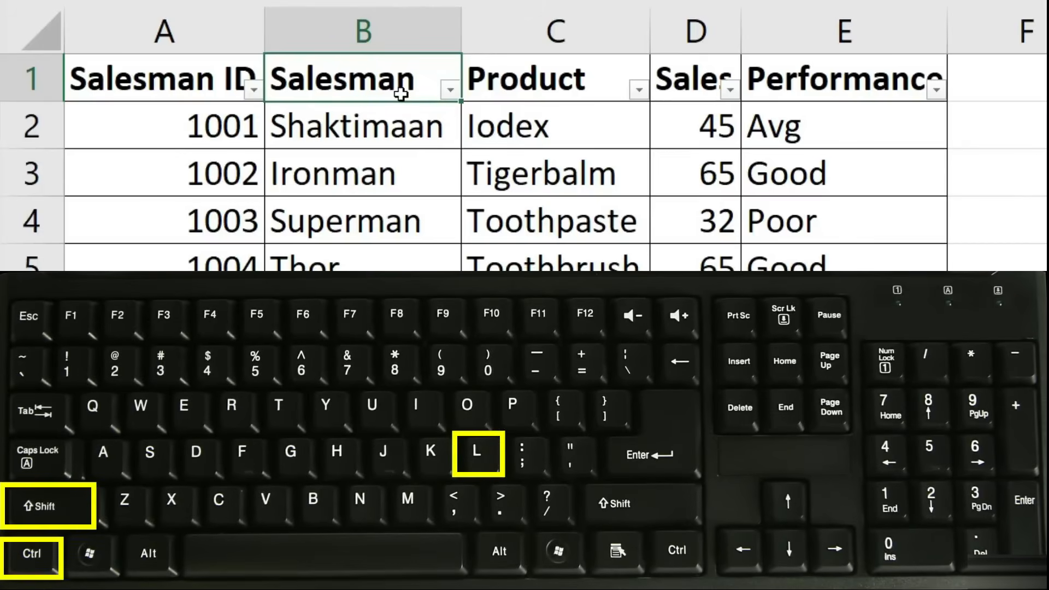
pyautogui.hotkey('ctrl', 'shift', 'l')
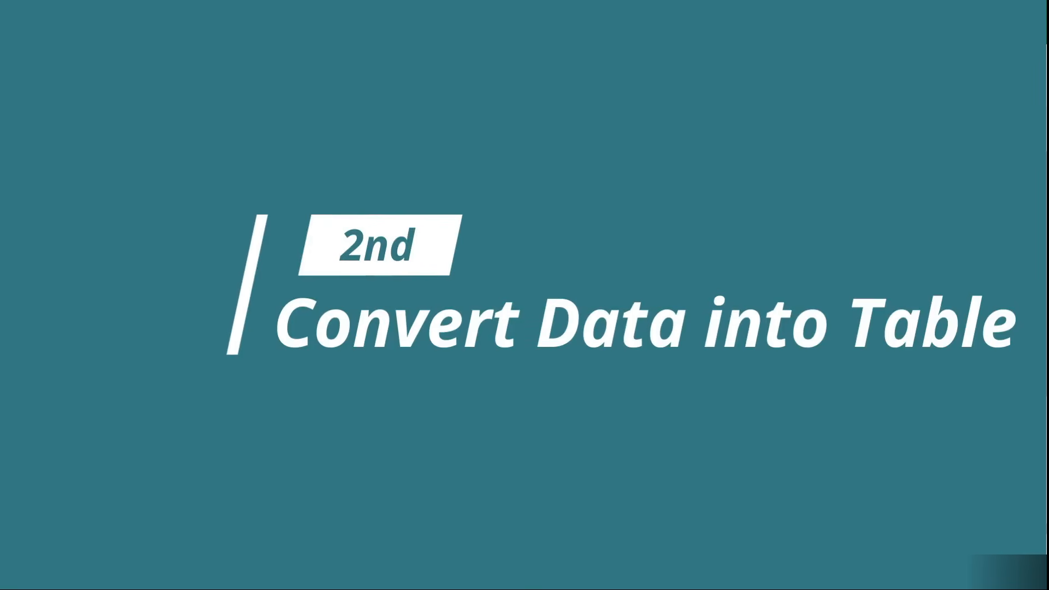
# Step: Convert the range A1:E11 into a table, keeping the first row as headers
pyautogui.moveTo(76, 224); pyautogui.dragTo(547, 538)
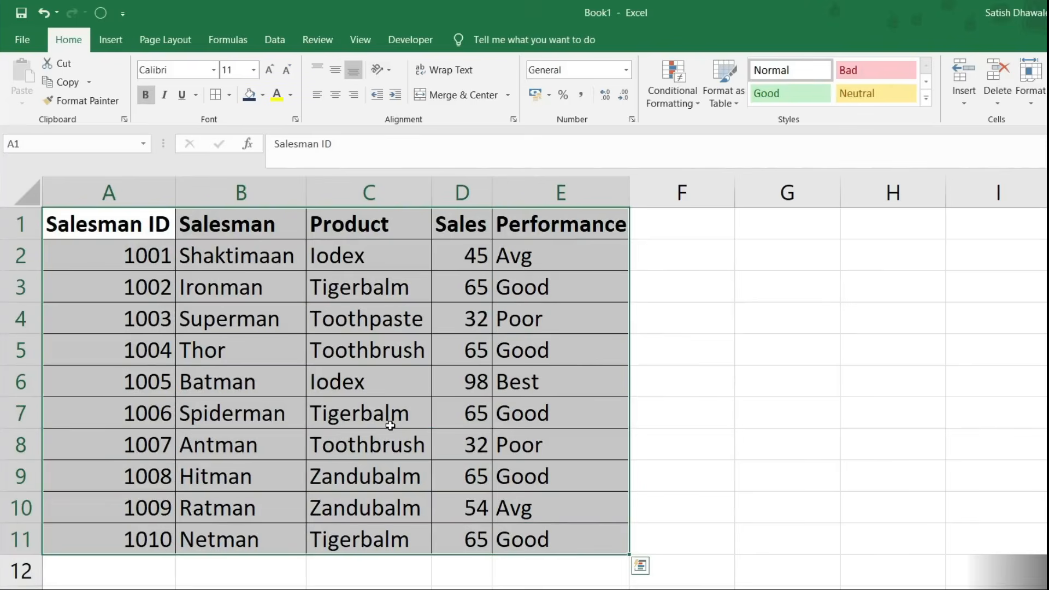
pyautogui.hotkey('ctrl', 't')
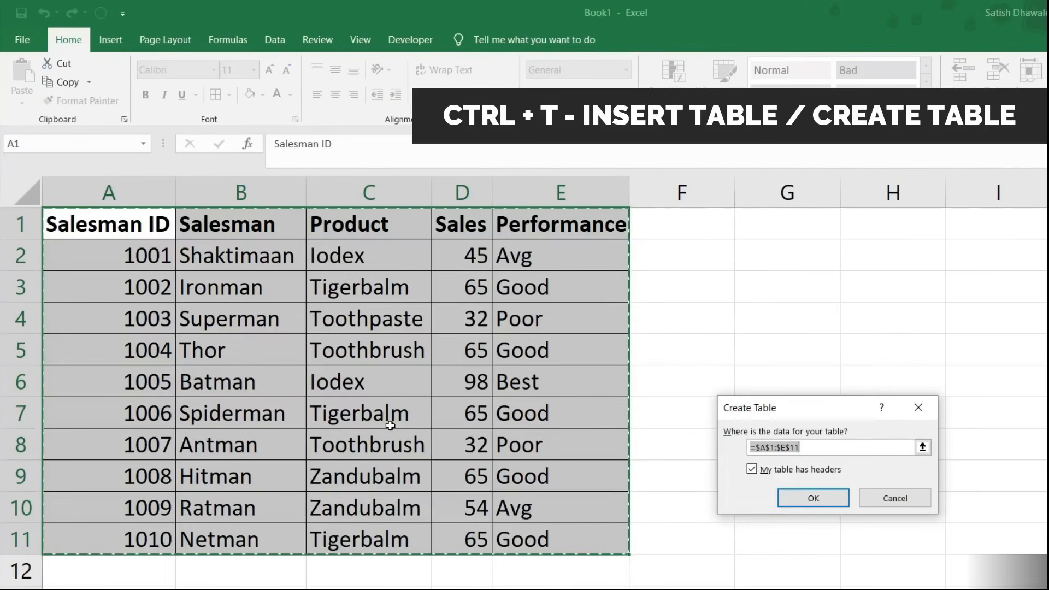
pyautogui.moveTo(790, 407); pyautogui.dragTo(743, 363)
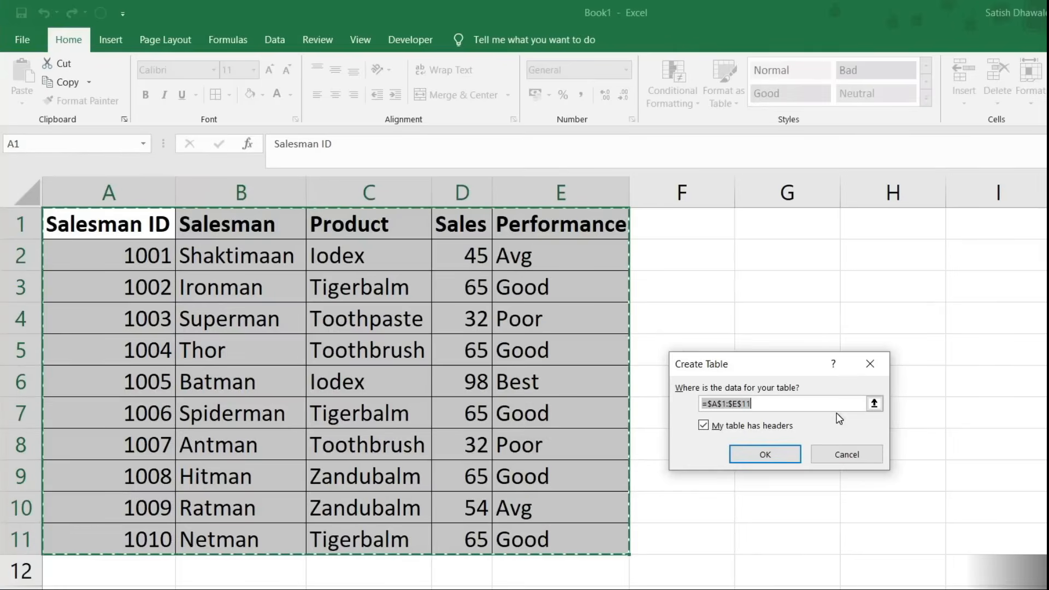
pyautogui.click(766, 454)
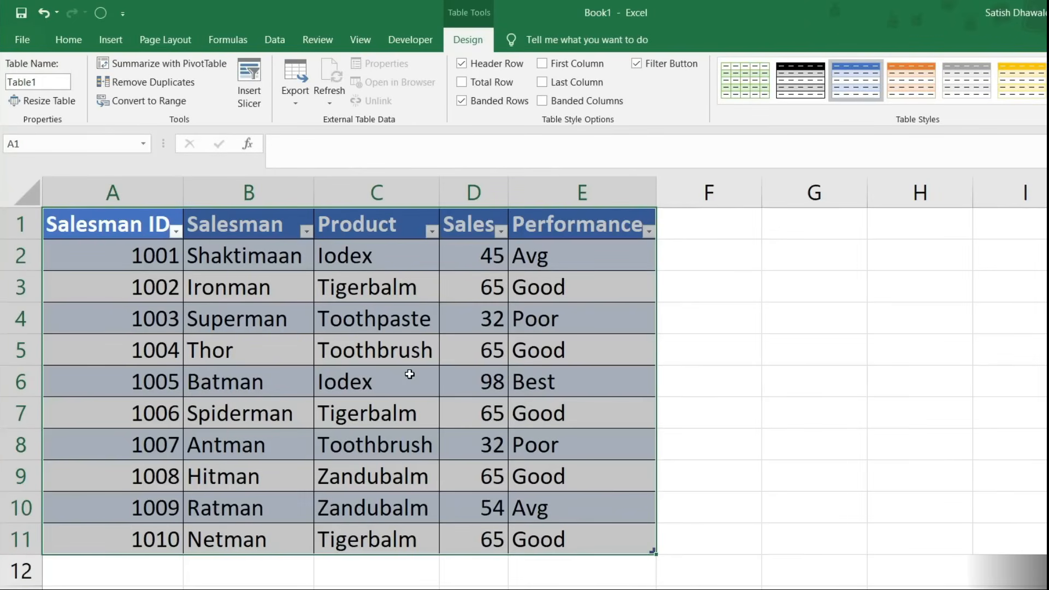
pyautogui.click(252, 85)
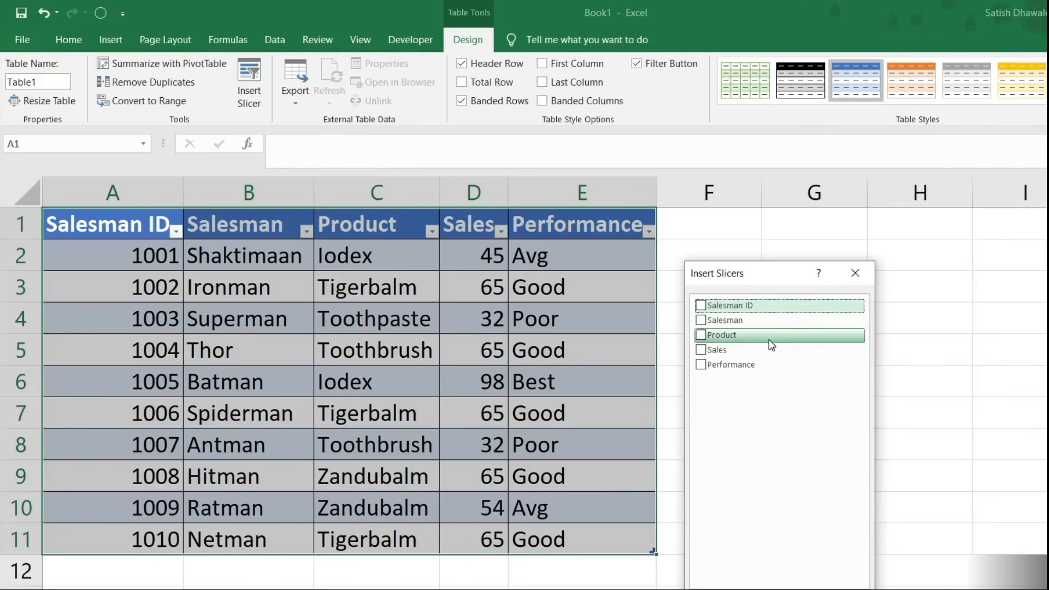
pyautogui.moveTo(762, 274); pyautogui.dragTo(750, 228)
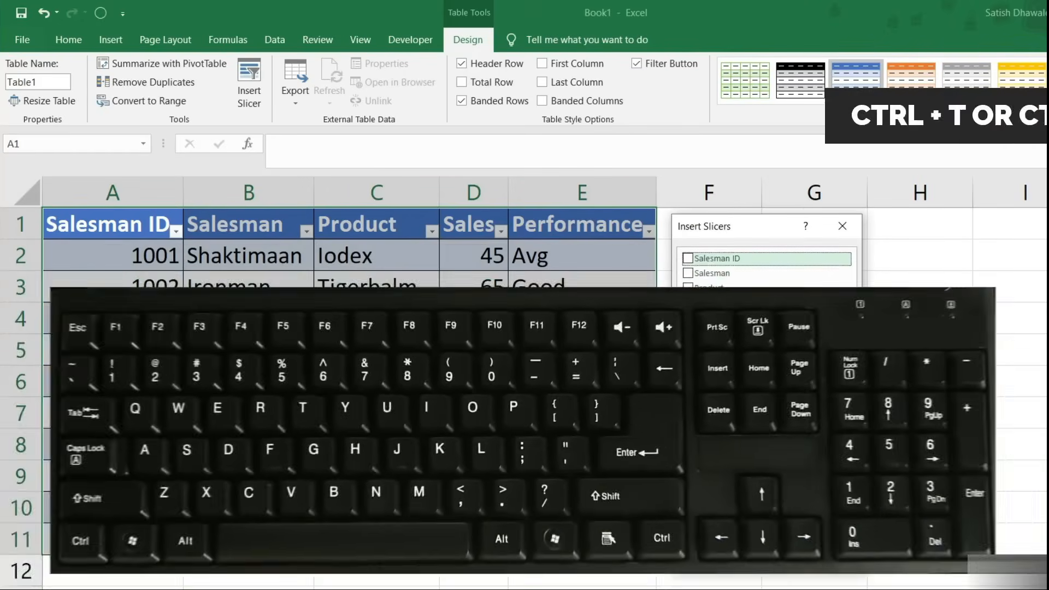
pyautogui.click(829, 559)
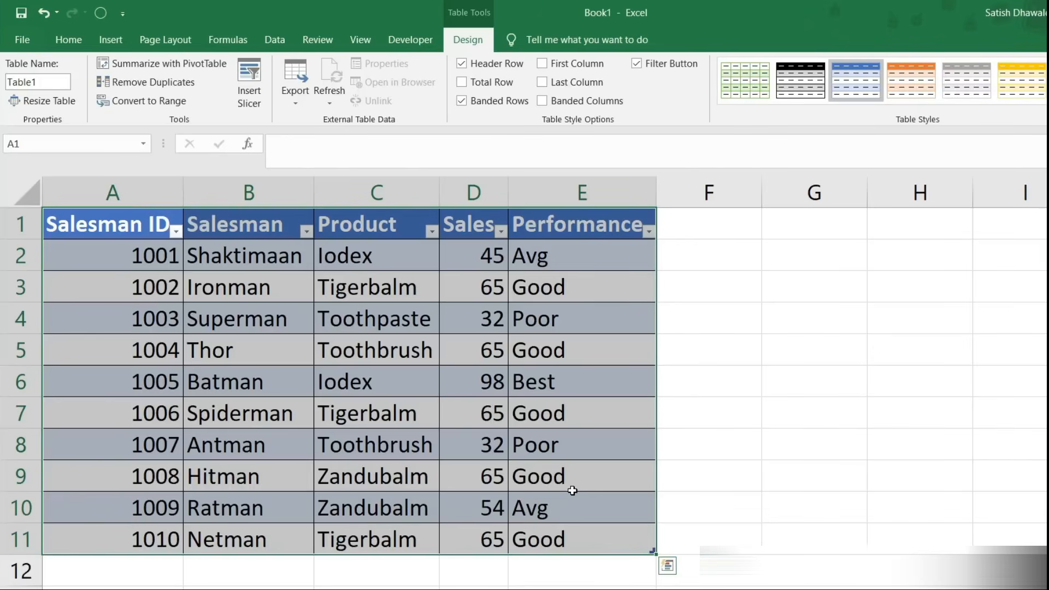
# Step: Add a new table row directly below the data by entering 1011 as the Salesman ID in A12
pyautogui.click(151, 570)
pyautogui.write('1011')
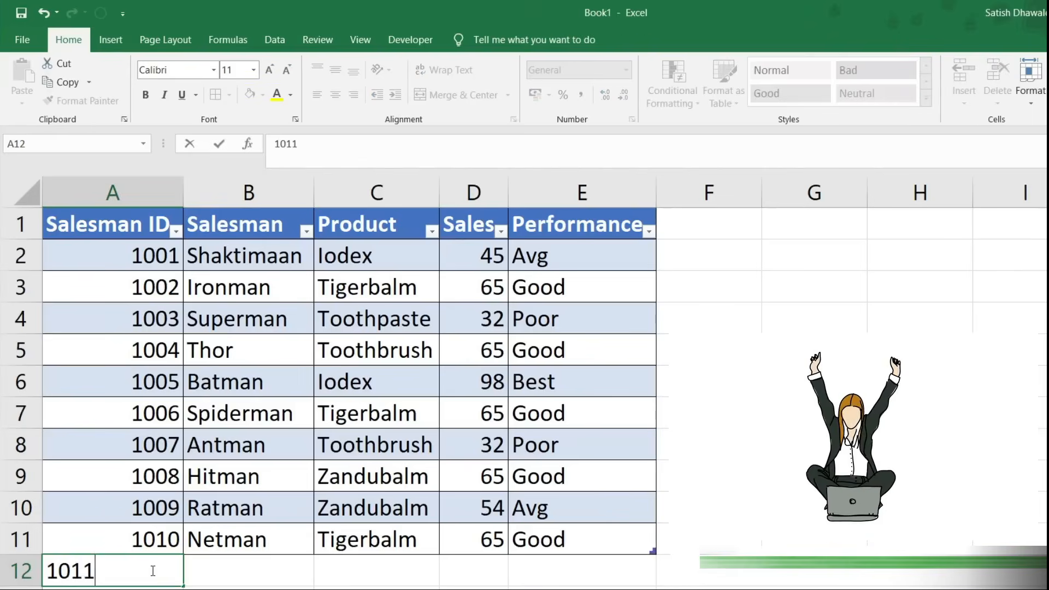
pyautogui.press('Tab')
pyautogui.moveTo(217, 565)
pyautogui.mouseDown()
pyautogui.moveTo(492, 571)
pyautogui.moveTo(533, 556)
pyautogui.mouseUp()
pyautogui.click(143, 571)
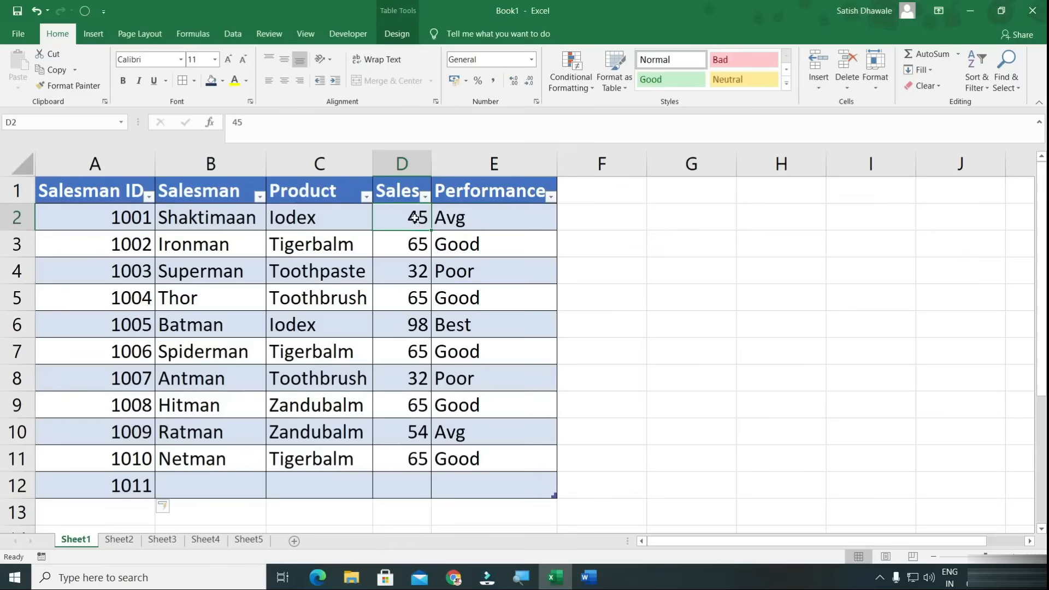
# Step: Format the Sales values in D2:D11 with the Number category and two decimal places
pyautogui.moveTo(415, 218); pyautogui.dragTo(418, 465)
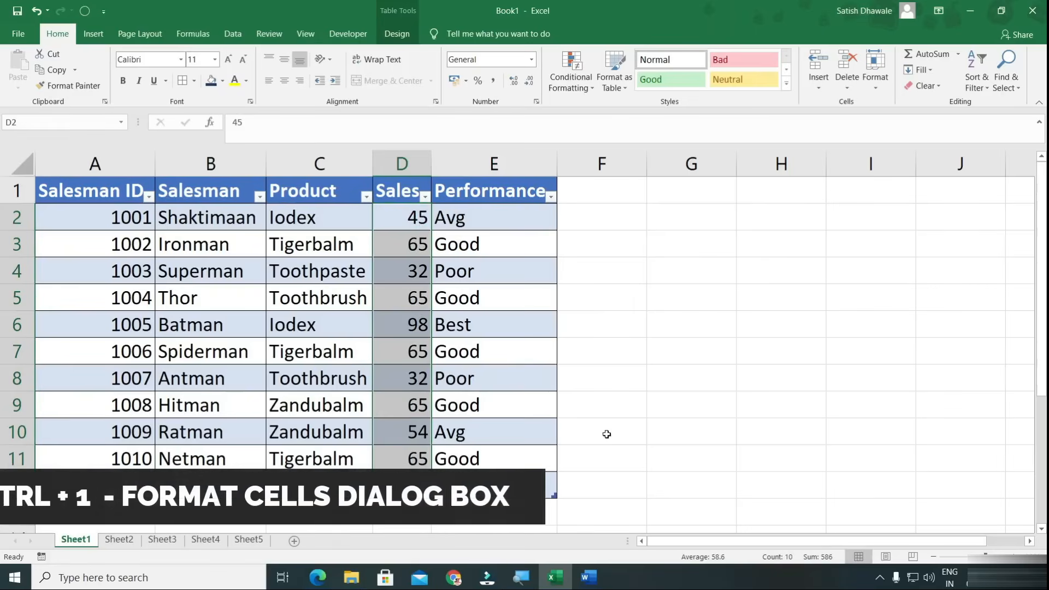
pyautogui.hotkey('ctrl', '1')
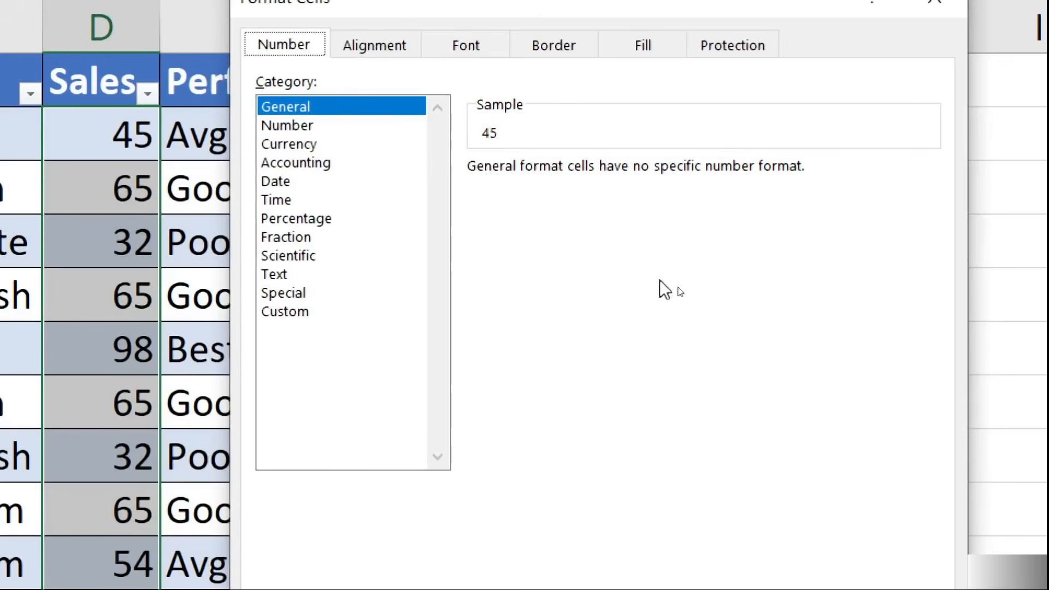
pyautogui.click(319, 130)
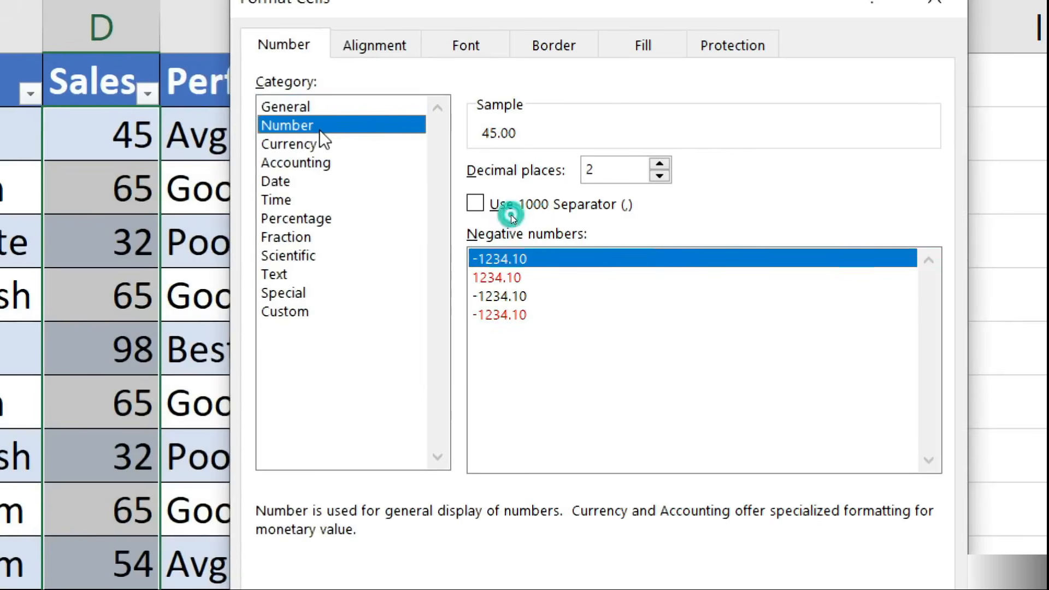
pyautogui.click(321, 146)
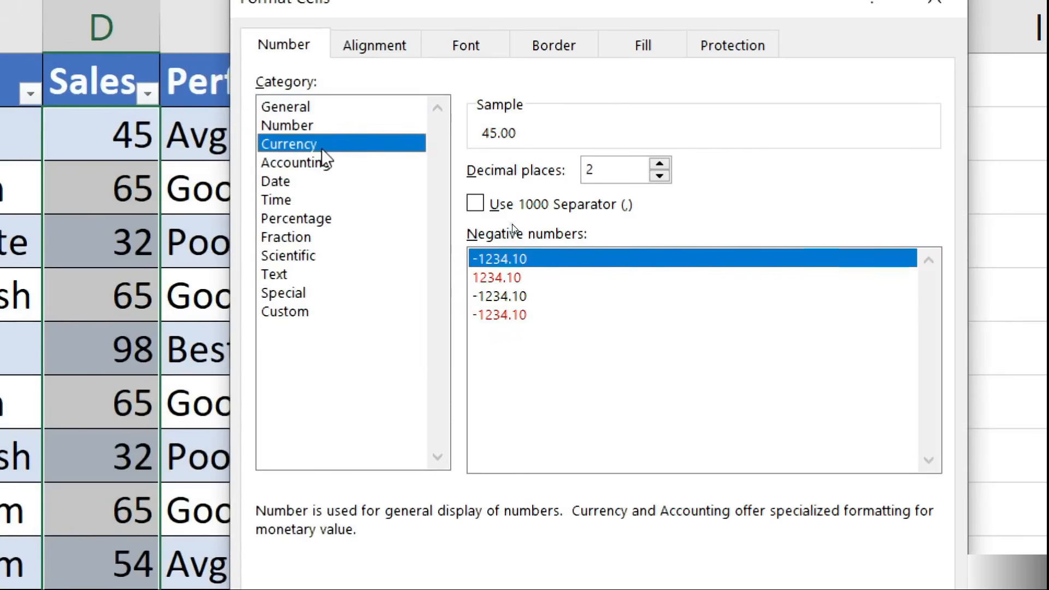
pyautogui.click(328, 165)
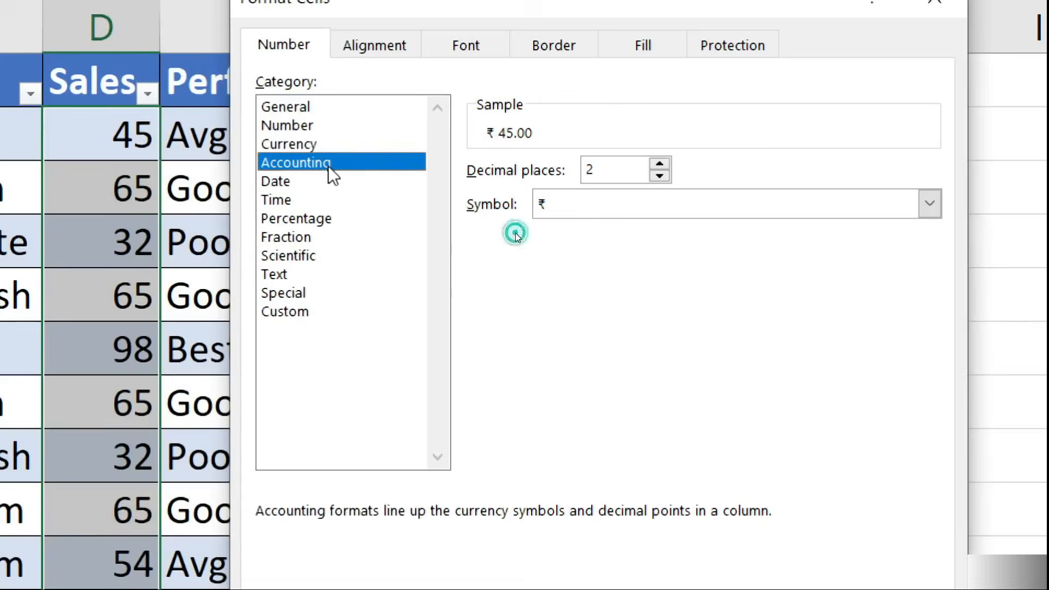
pyautogui.click(307, 126)
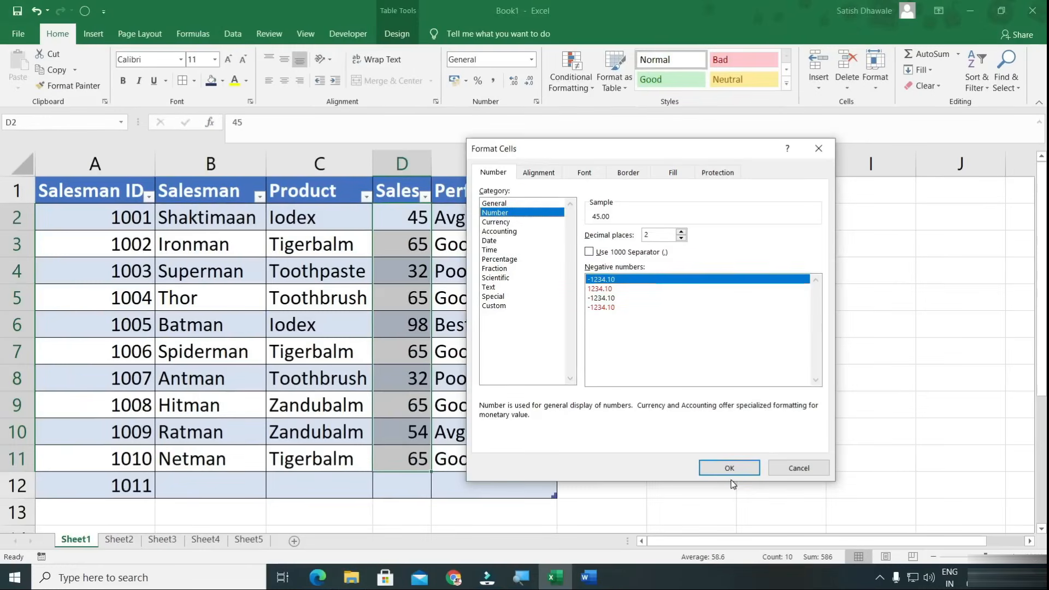
pyautogui.click(729, 469)
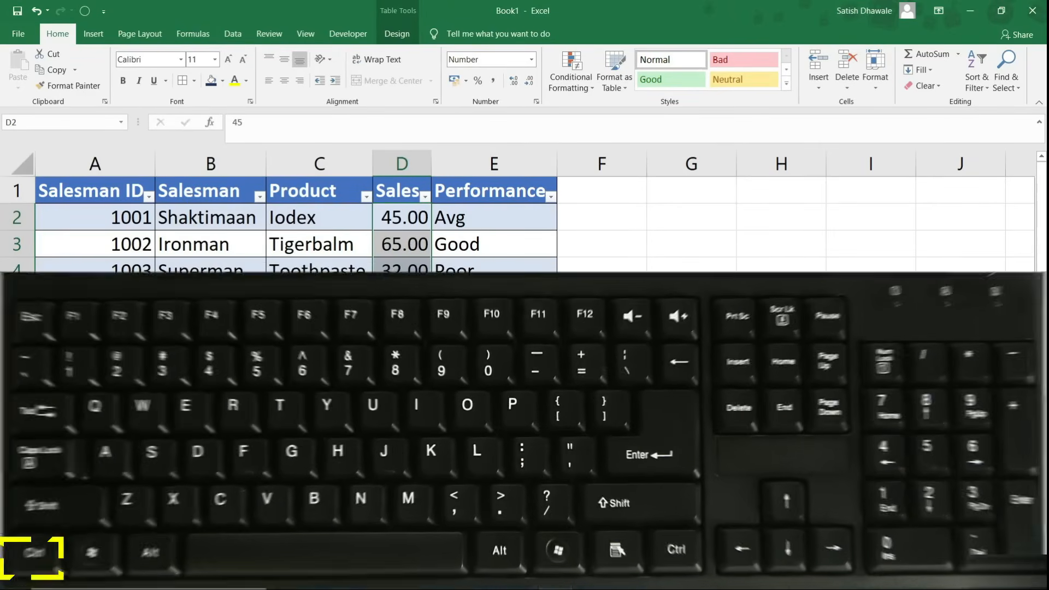
pyautogui.hotkey('ctrl', '1')
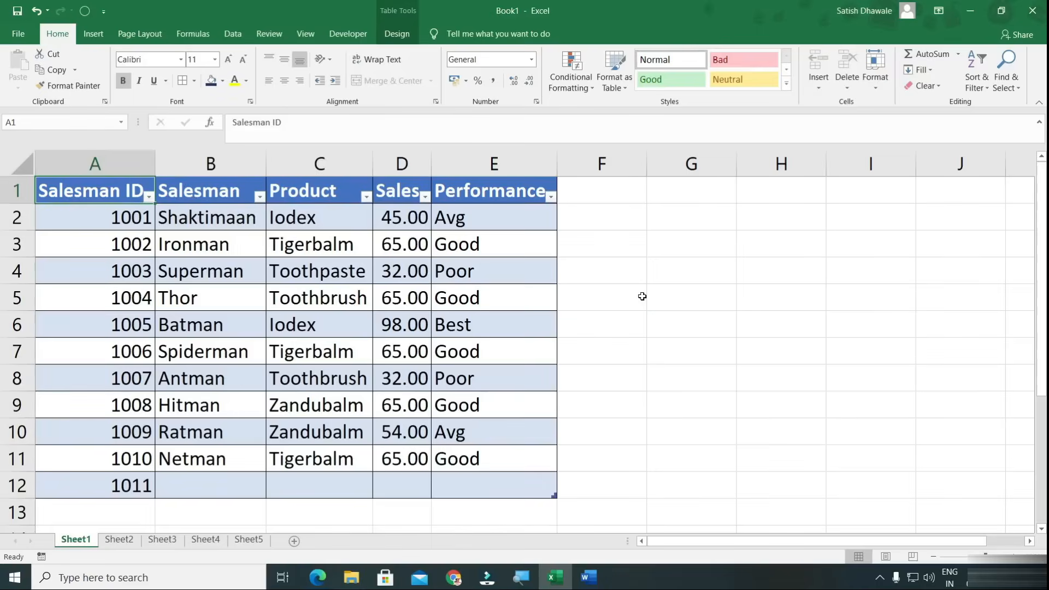
# Step: Select the whole table including headers starting from C6, and only its data rows starting from C6 and C7
pyautogui.click(342, 328)
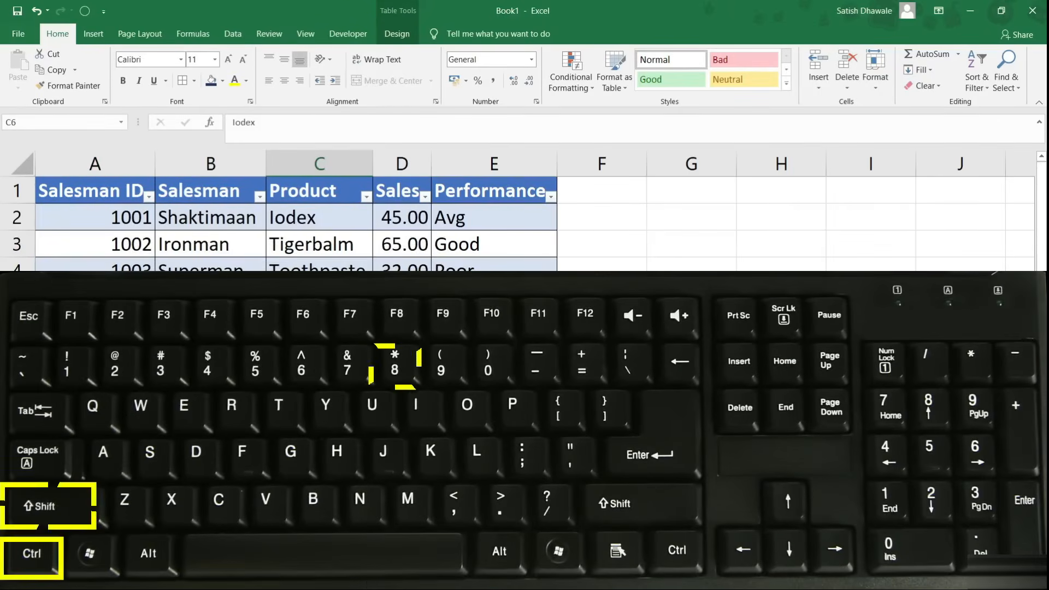
pyautogui.hotkey('ctrl', 'shift', '8')
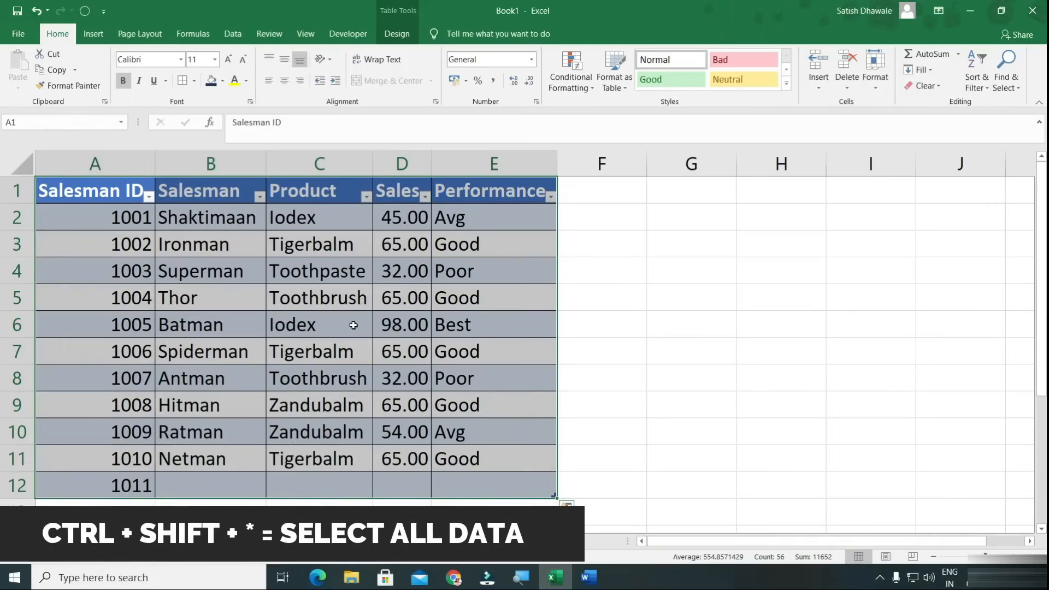
pyautogui.click(354, 325)
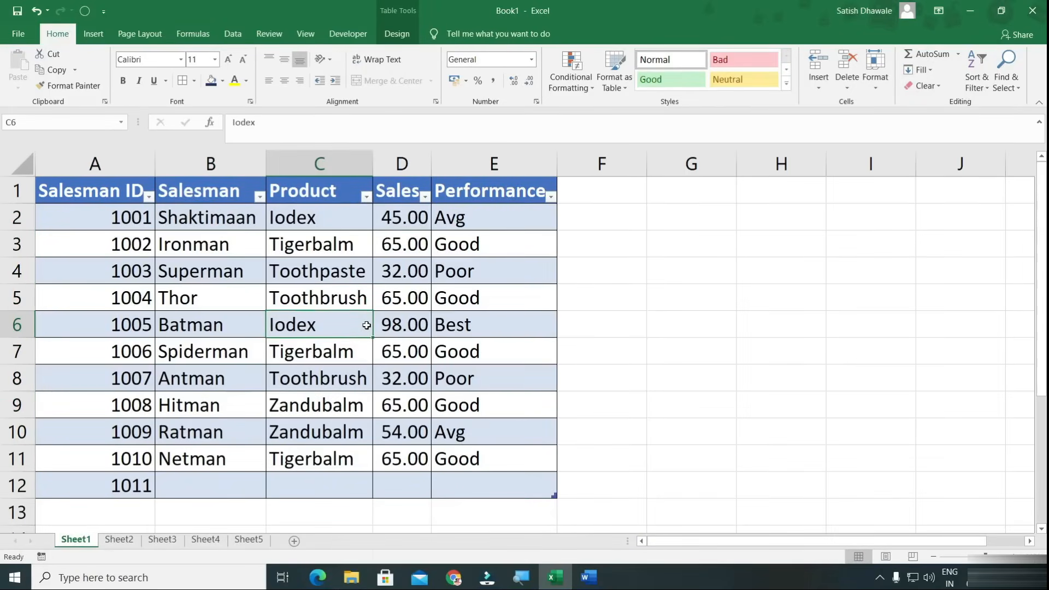
pyautogui.hotkey('ctrl', 'a')
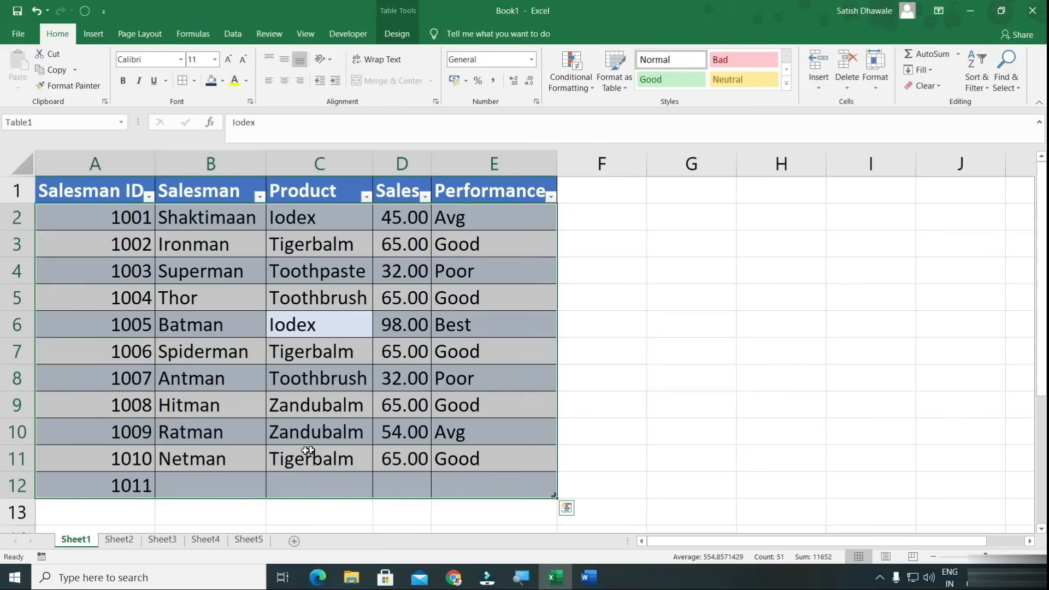
pyautogui.click(325, 351)
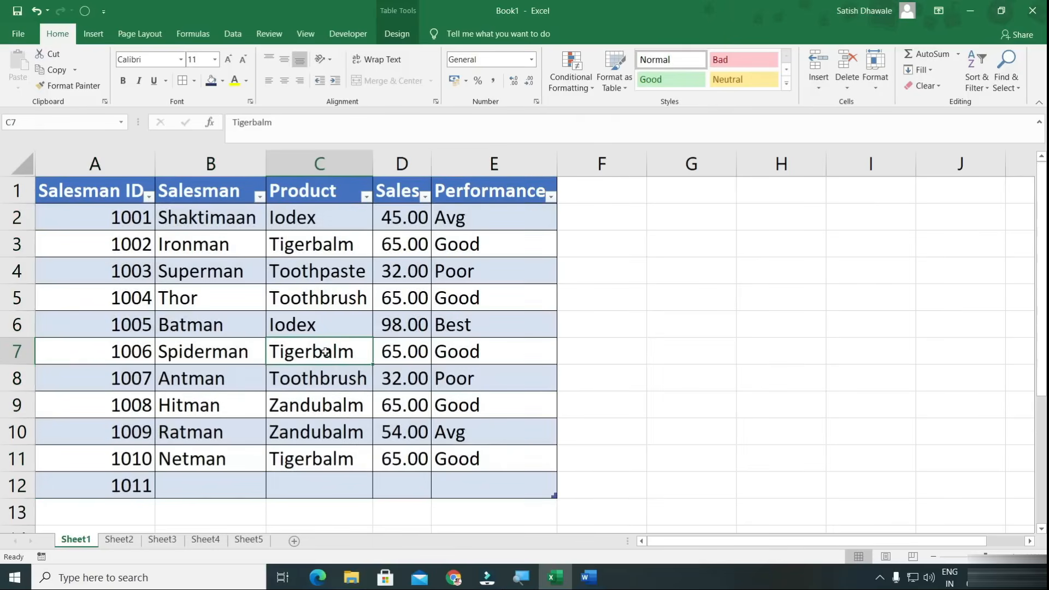
pyautogui.hotkey('ctrl', 'a')
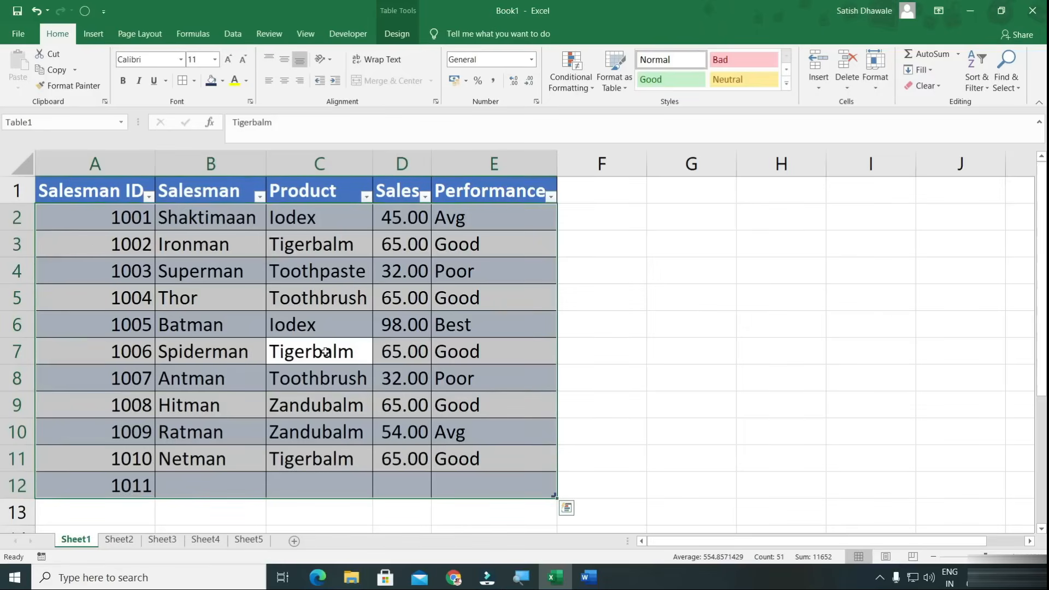
pyautogui.click(302, 334)
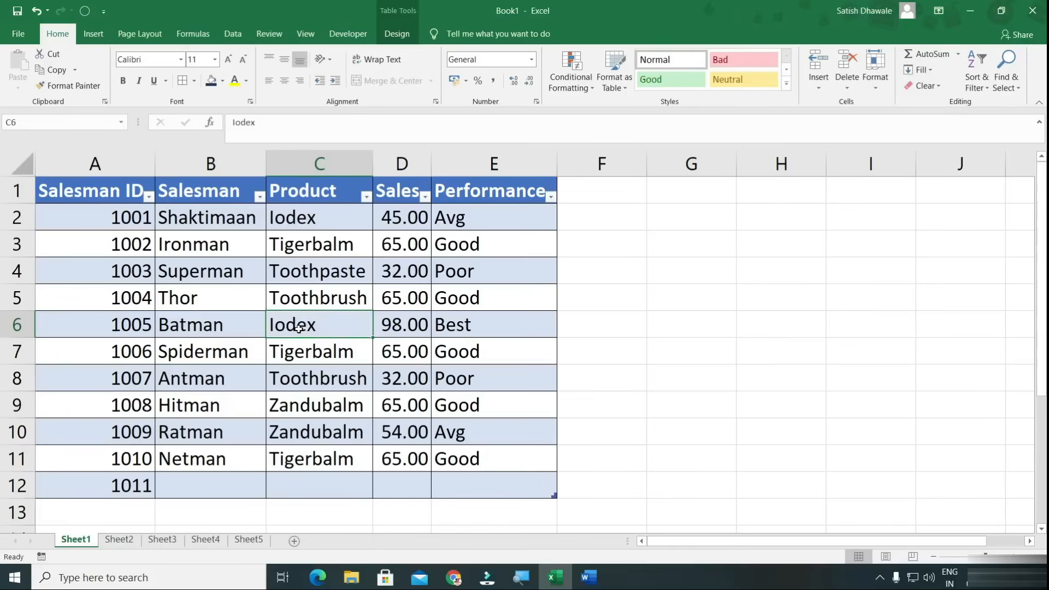
# Step: Extend the selection from A1 across the header row and down to the table's last row
pyautogui.click(102, 195)
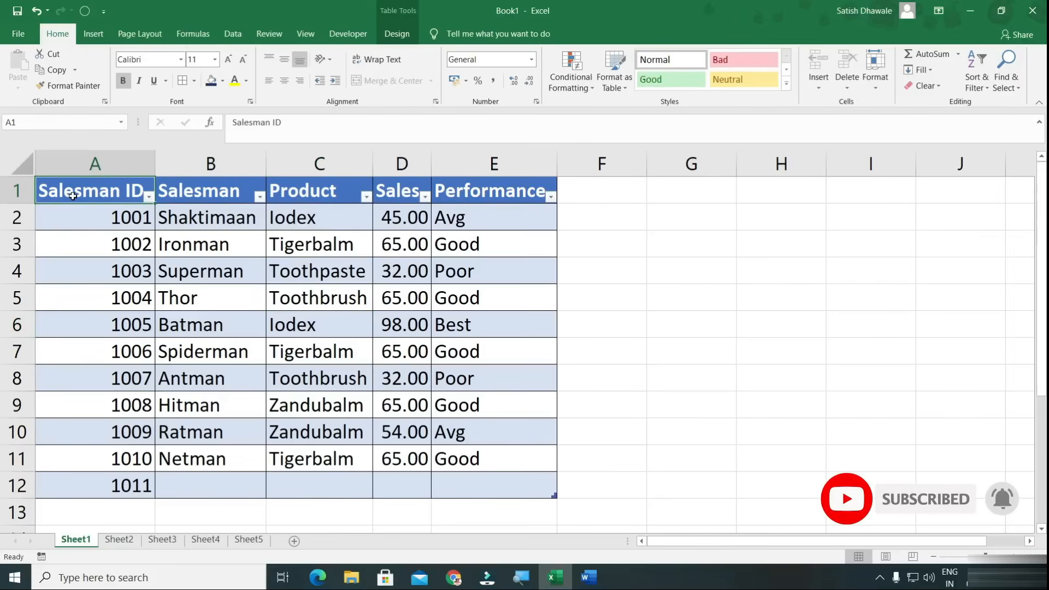
pyautogui.hotkey('ctrl', 'shift', 'Right')
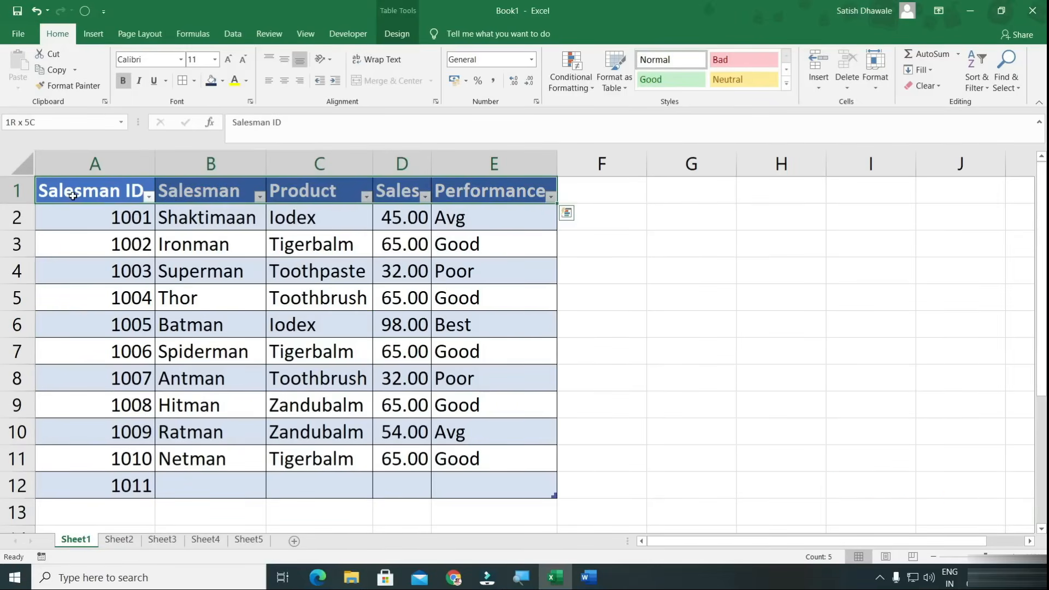
pyautogui.hotkey('ctrl', 'shift', 'Down')
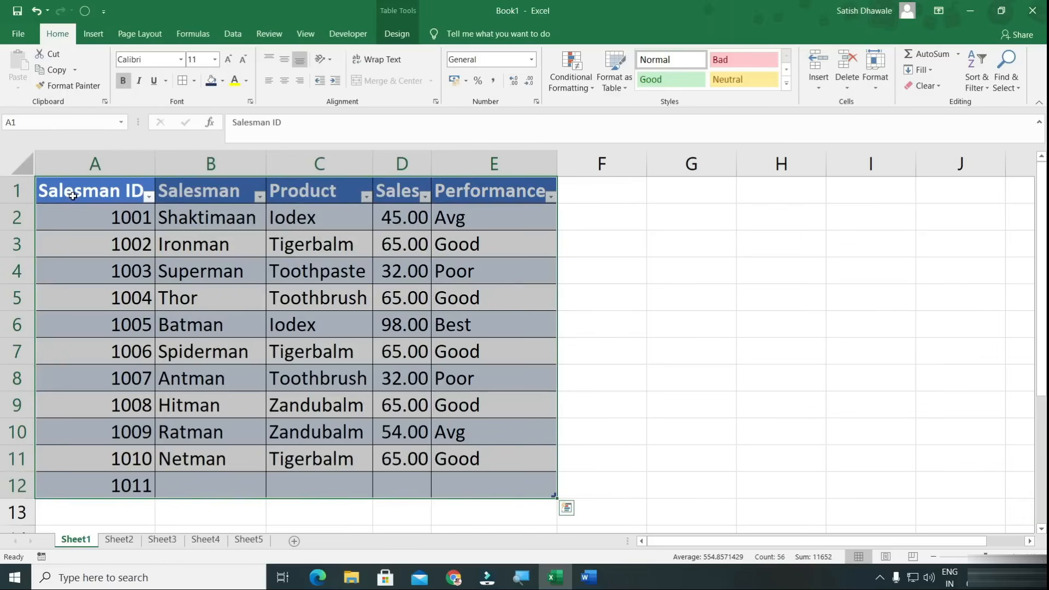
pyautogui.click(73, 195)
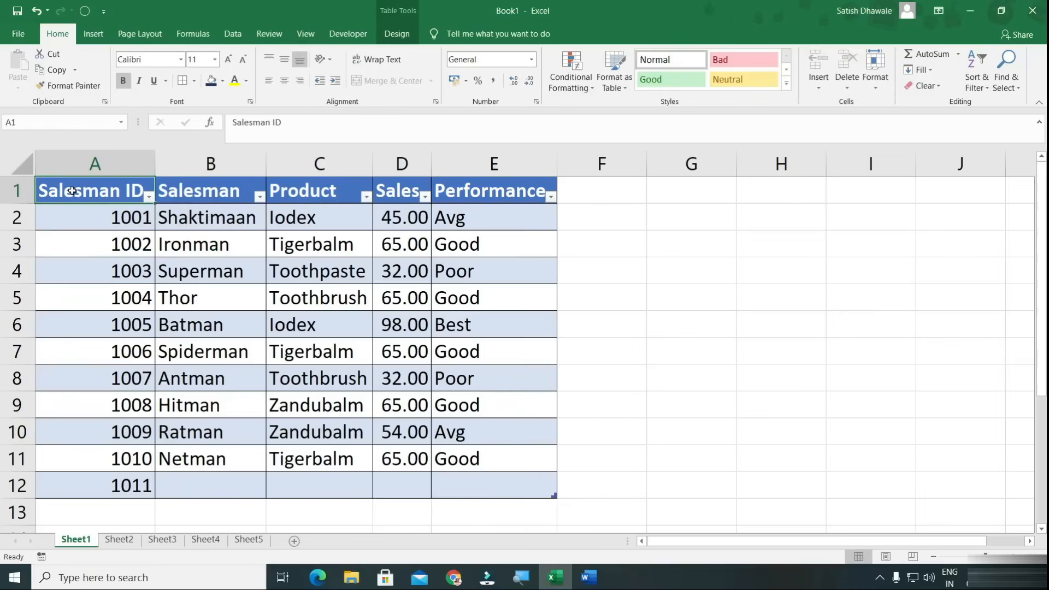
# Step: Extend the selection from A1 down to the table's last row and across to its last column
pyautogui.hotkey('ctrl', 'shift', 'Down')
pyautogui.hotkey('ctrl', 'shift', 'Right')
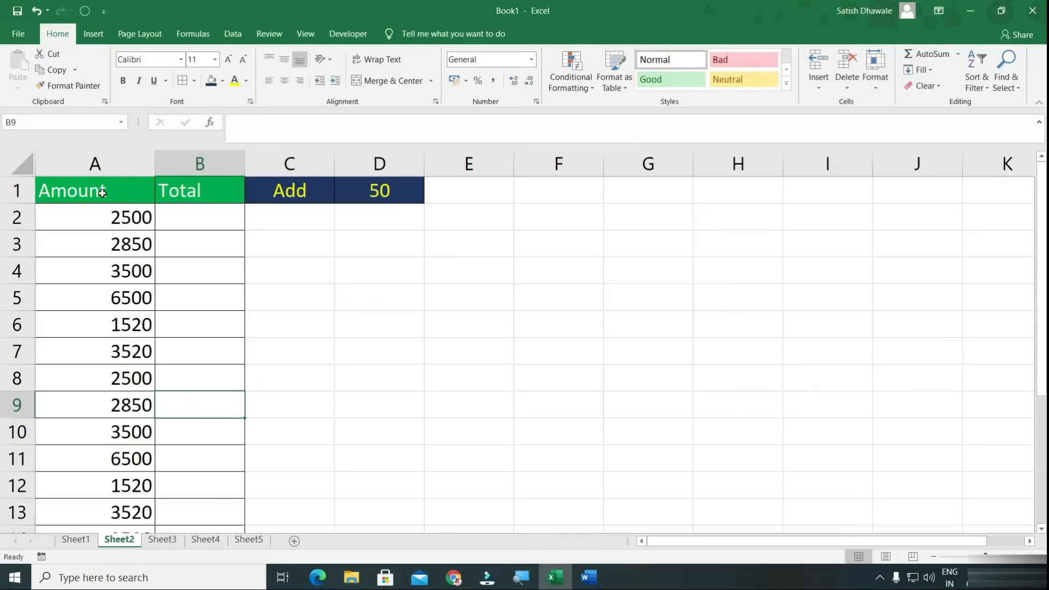
# Step: On Sheet2, jump from A1 to the last filled Amount cell, on to the sheet's last row, and back up to A1
pyautogui.click(100, 190)
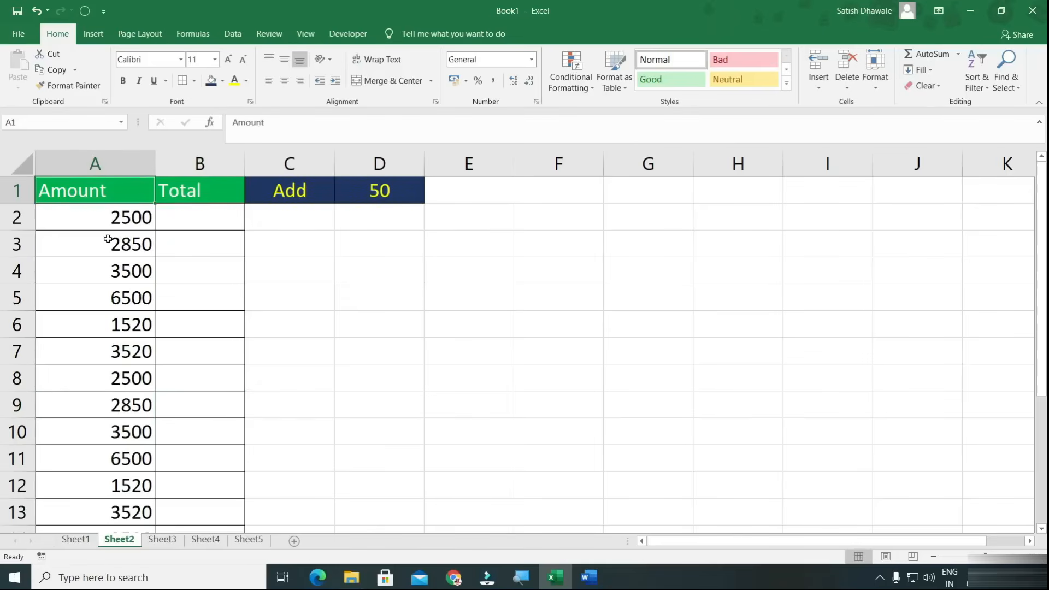
pyautogui.scroll(-1, 104, 230)
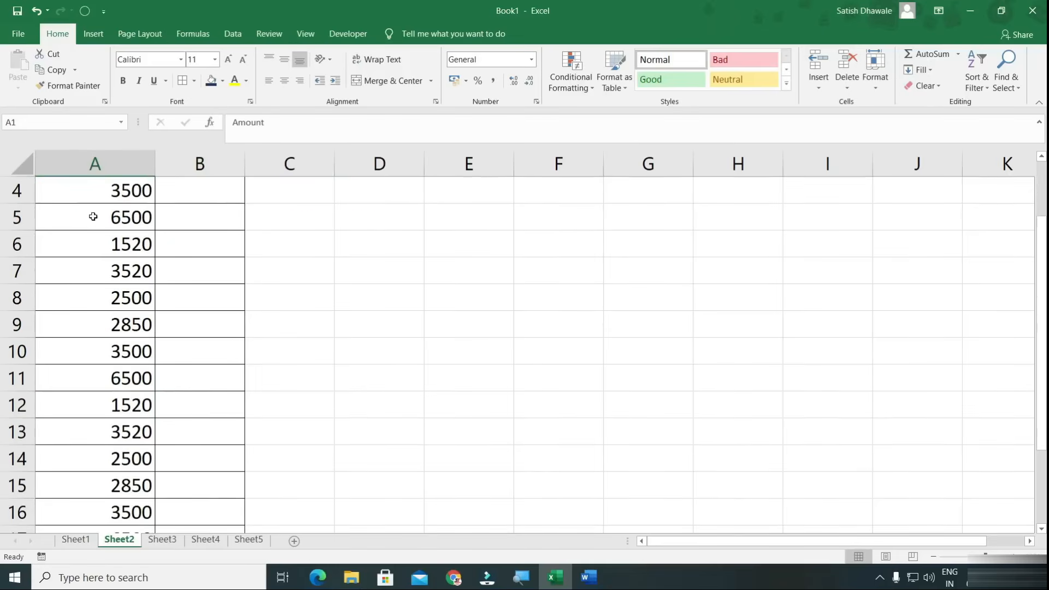
pyautogui.scroll(1, 98, 383)
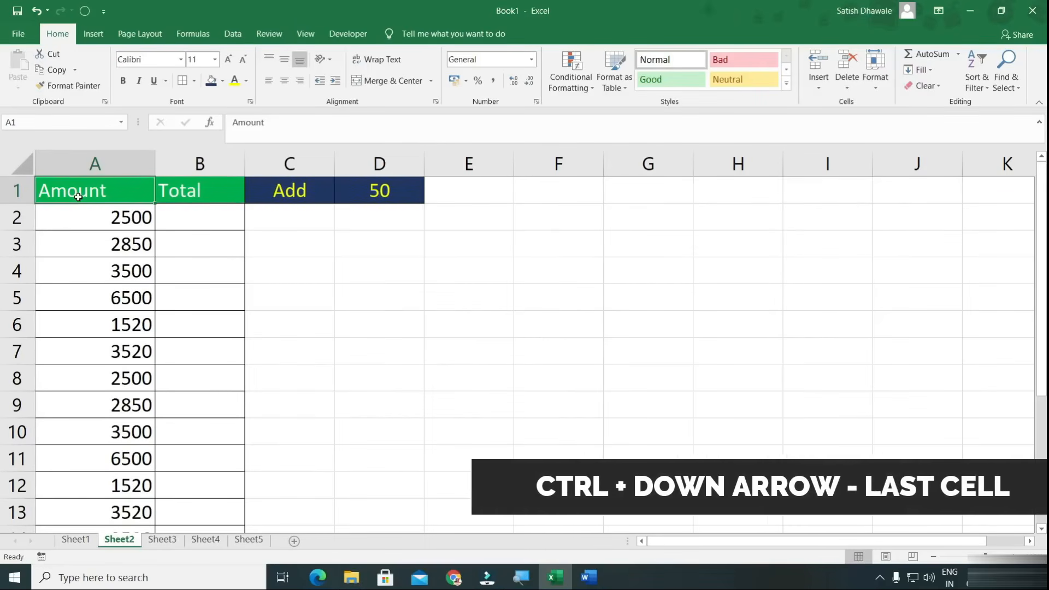
pyautogui.hotkey('ctrl', 'Down')
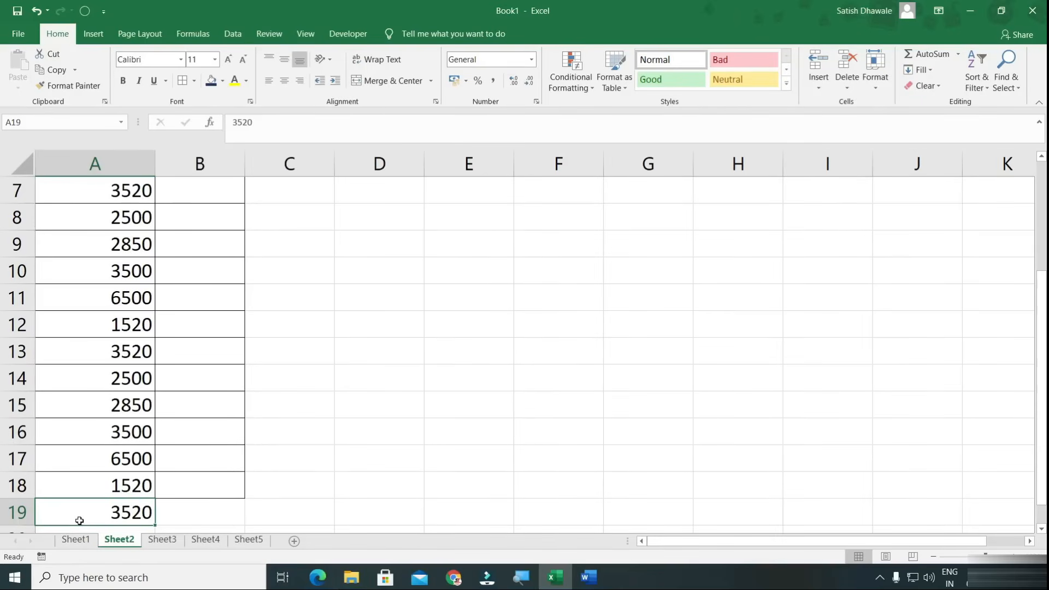
pyautogui.scroll(-2, 92, 510)
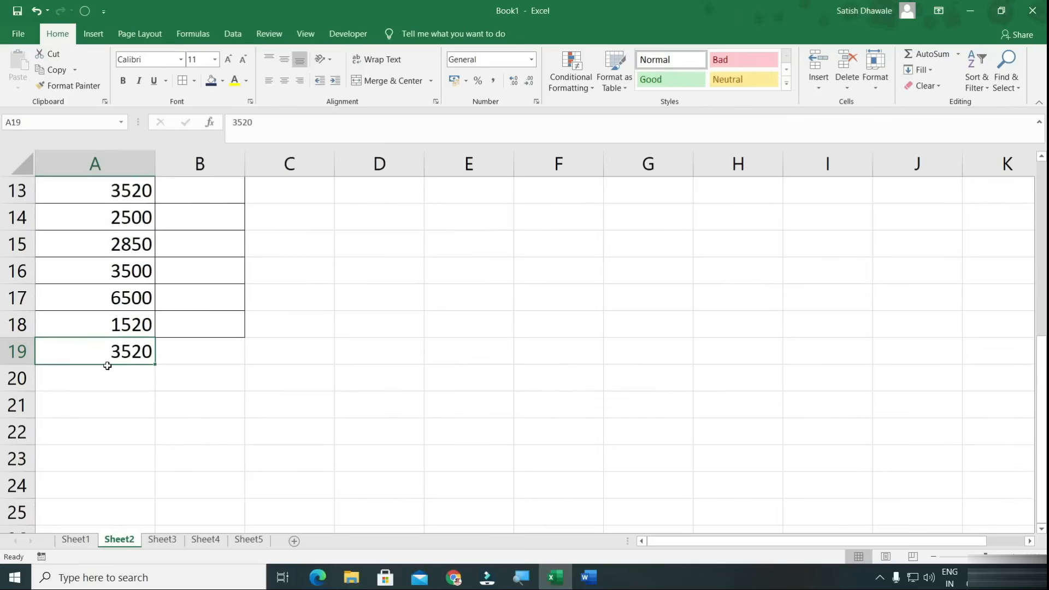
pyautogui.hotkey('ctrl', 'Down')
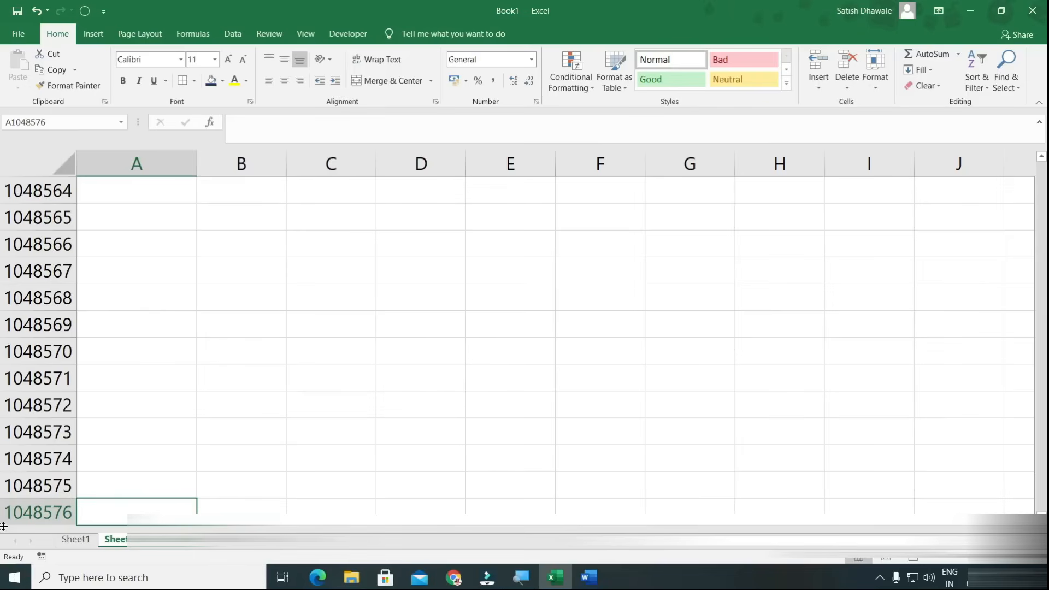
pyautogui.hotkey('ctrl', 'Up')
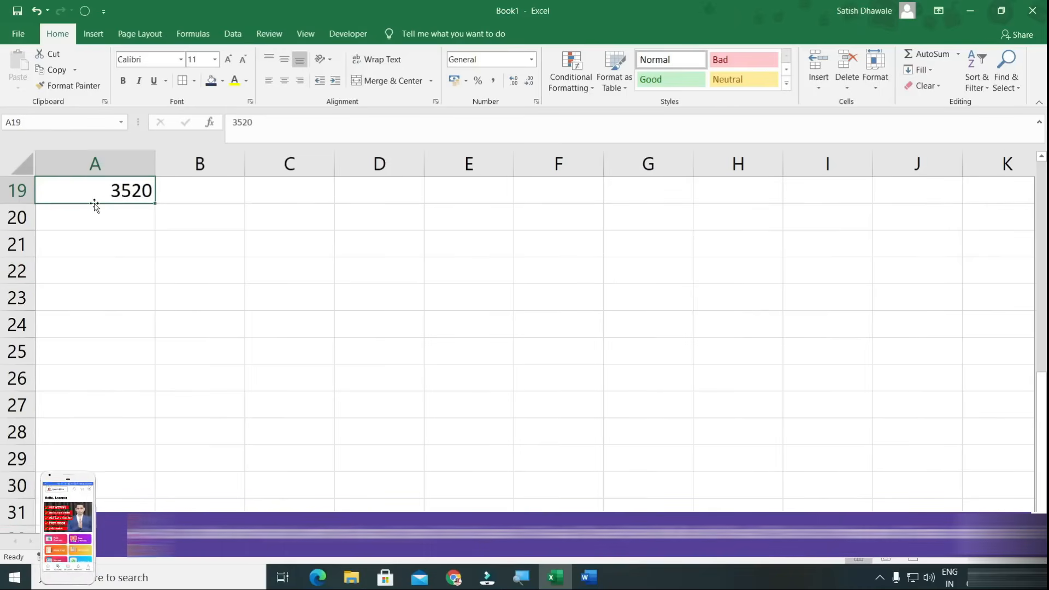
pyautogui.hotkey('ctrl', 'Up')
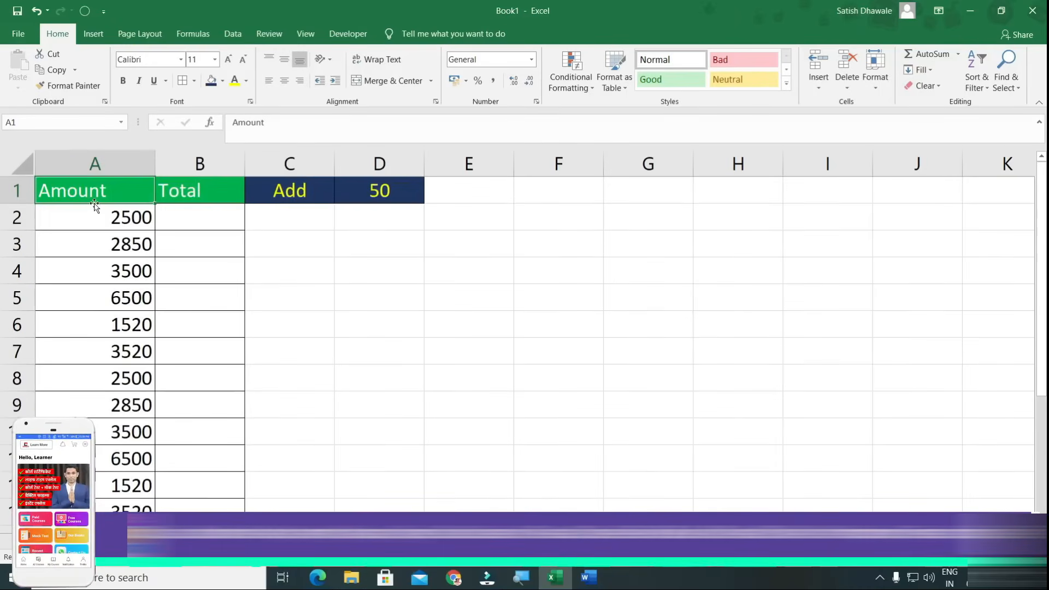
# Step: Jump along row 1 from A1 to the last filled cell and the sheet's last column, and back to A1, twice
pyautogui.hotkey('ctrl', 'Right')
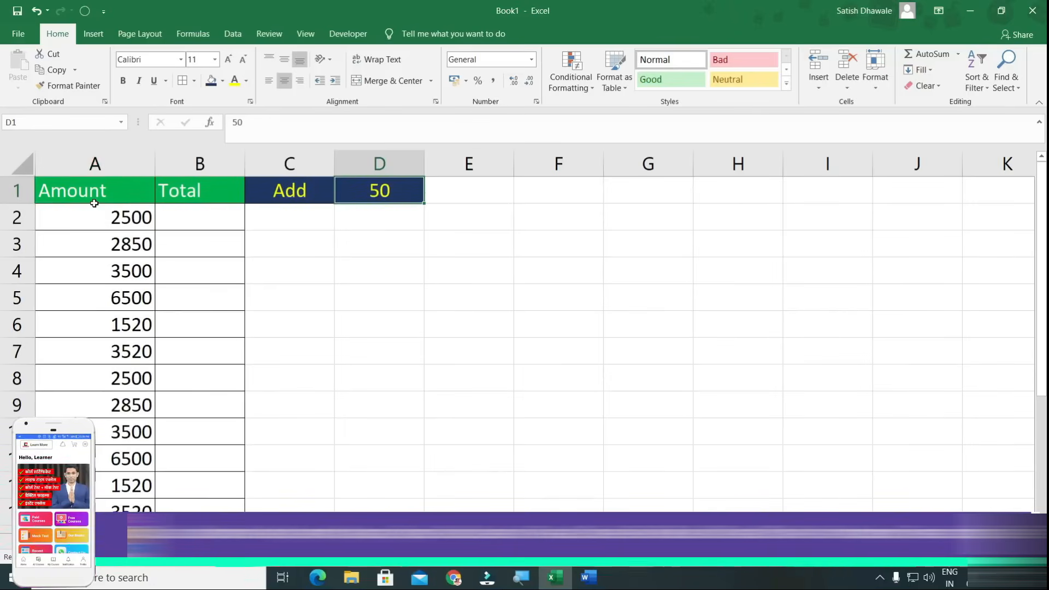
pyautogui.hotkey('ctrl', 'Right')
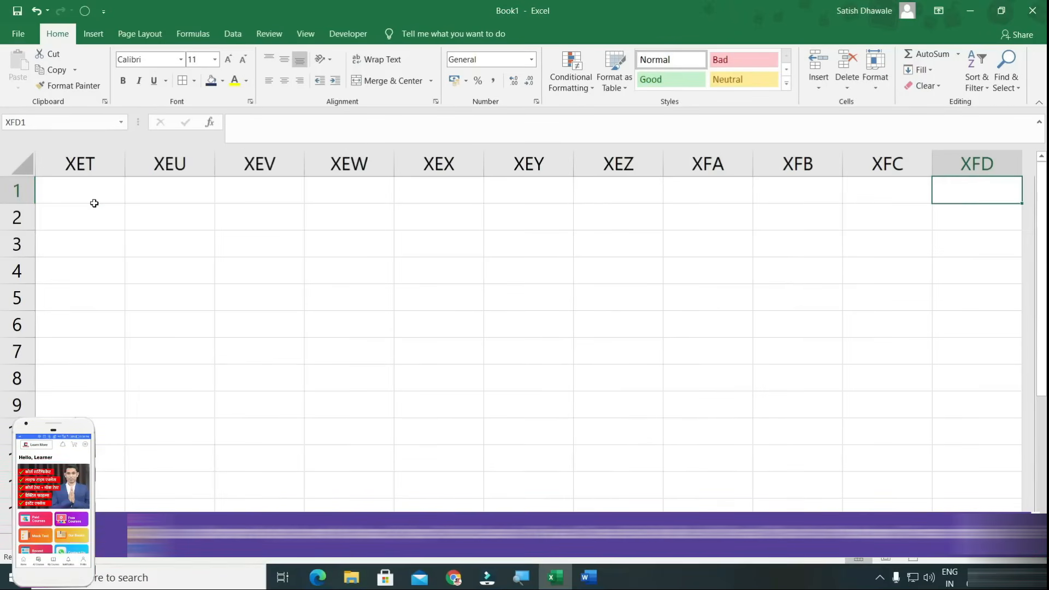
pyautogui.hotkey('ctrl', 'Left')
pyautogui.hotkey('ctrl', 'Left')
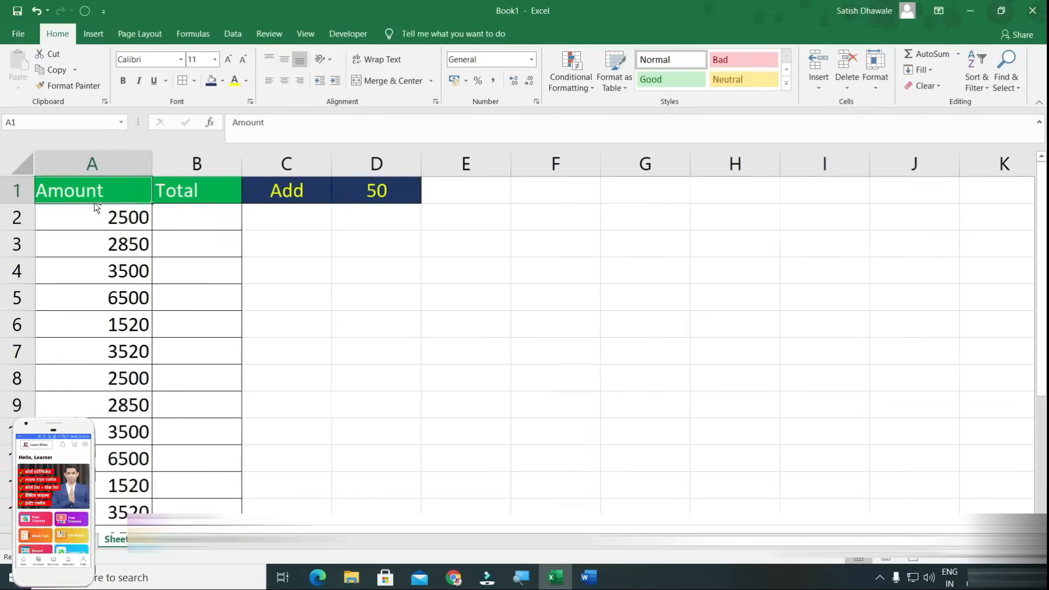
pyautogui.hotkey('ctrl', 'Right')
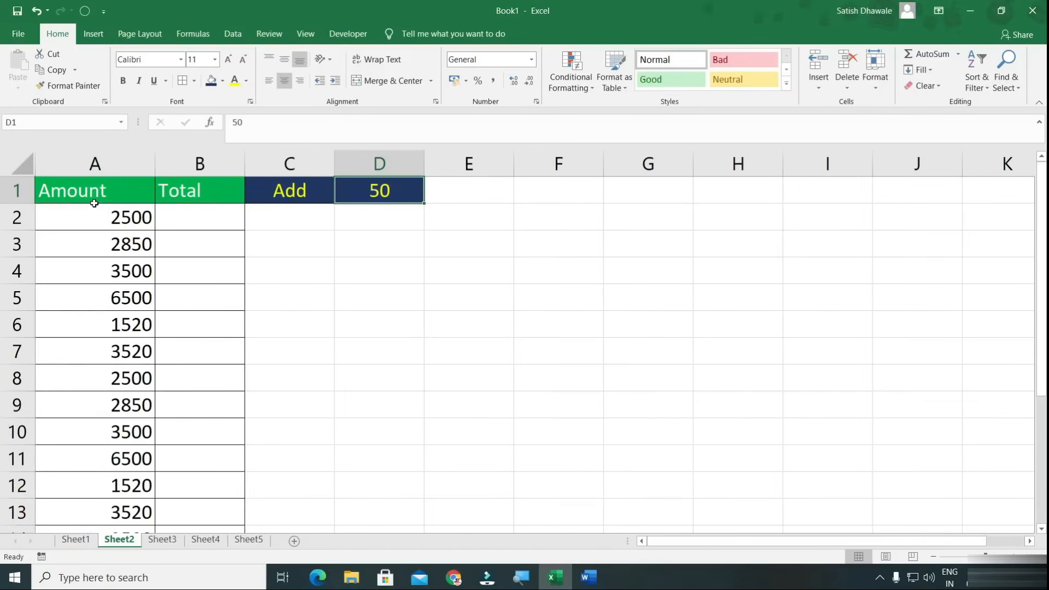
pyautogui.hotkey('ctrl', 'Right')
pyautogui.hotkey('ctrl', 'Left')
pyautogui.hotkey('ctrl', 'Left')
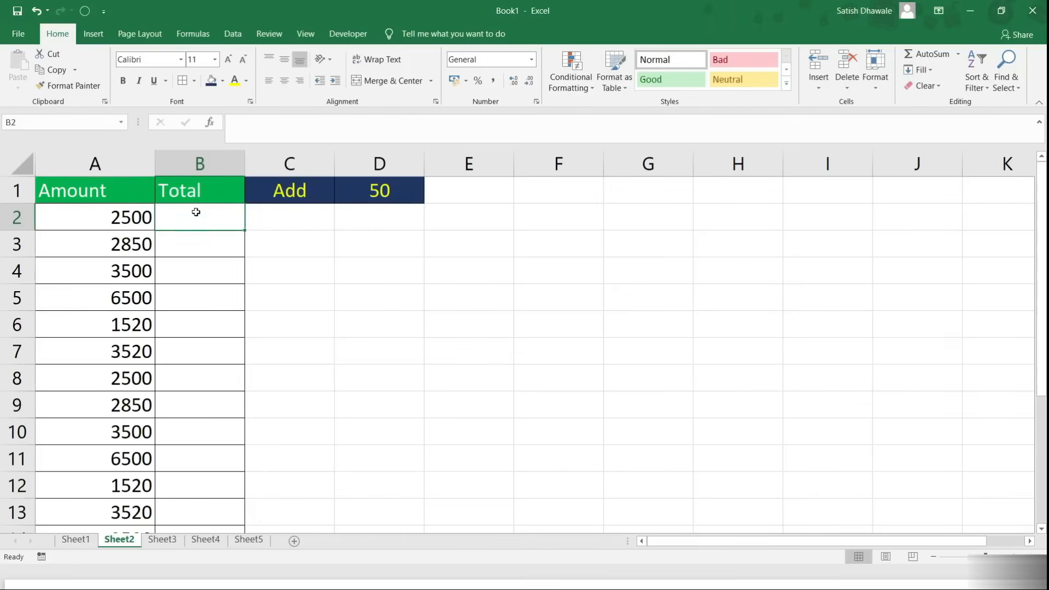
# Step: Enter the formula =A2+D1 in B2 to add the fixed amount to the first Amount value
pyautogui.write('=')
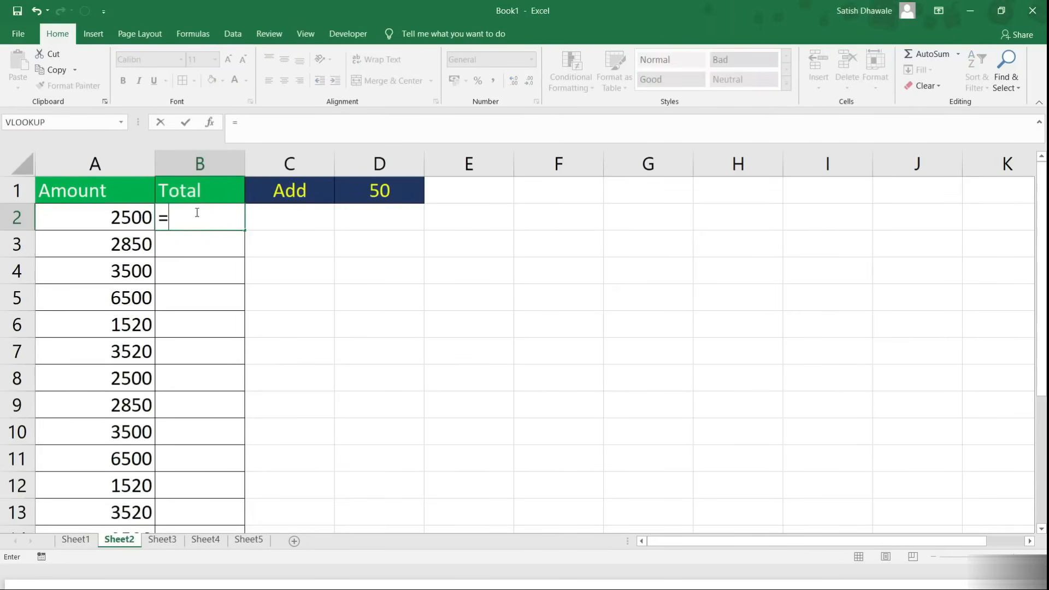
pyautogui.click(93, 222)
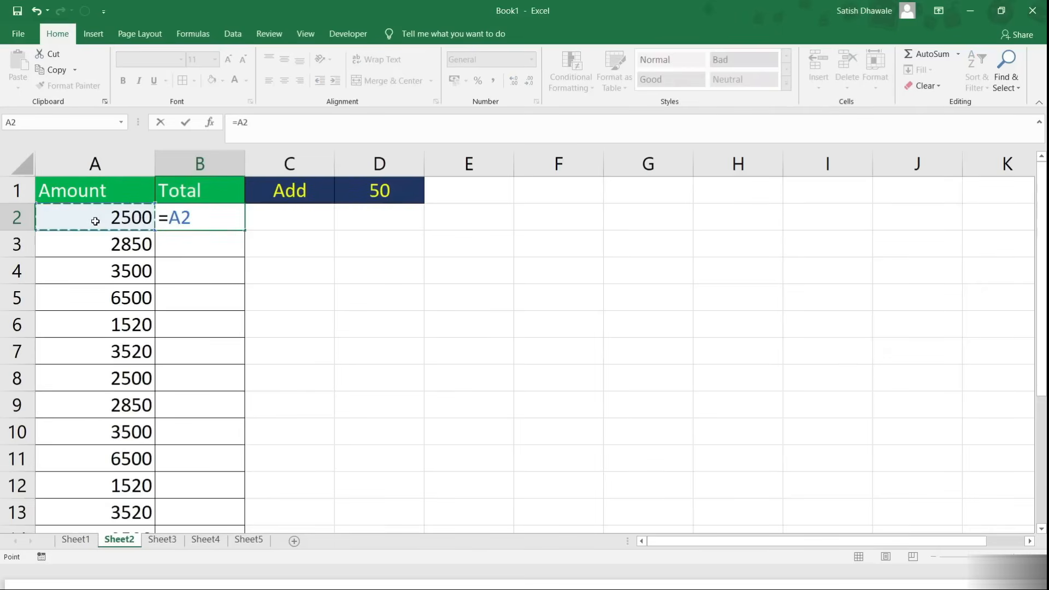
pyautogui.write('+')
pyautogui.click(390, 183)
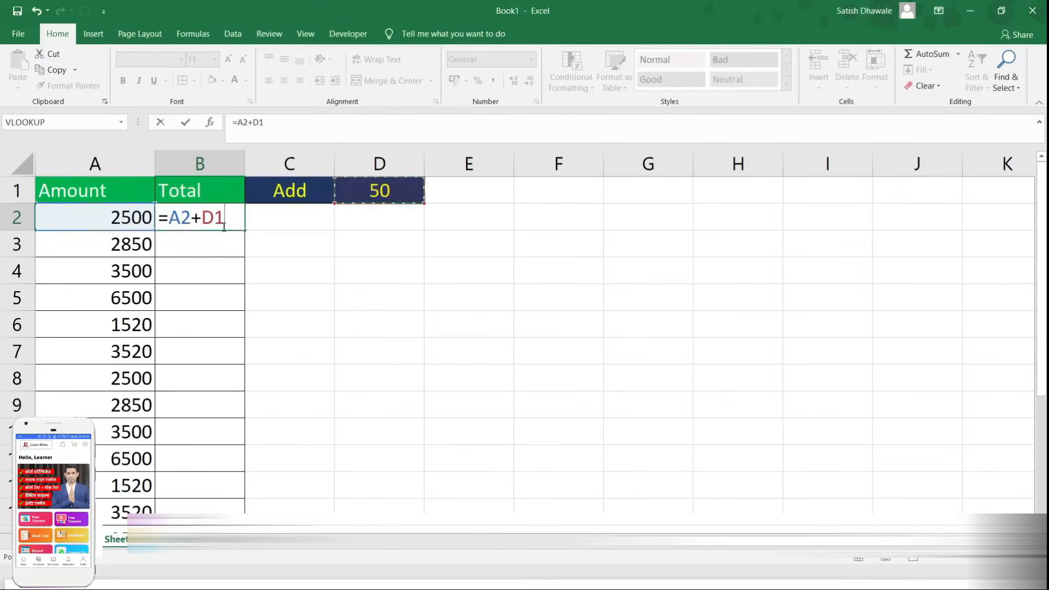
pyautogui.press('Return')
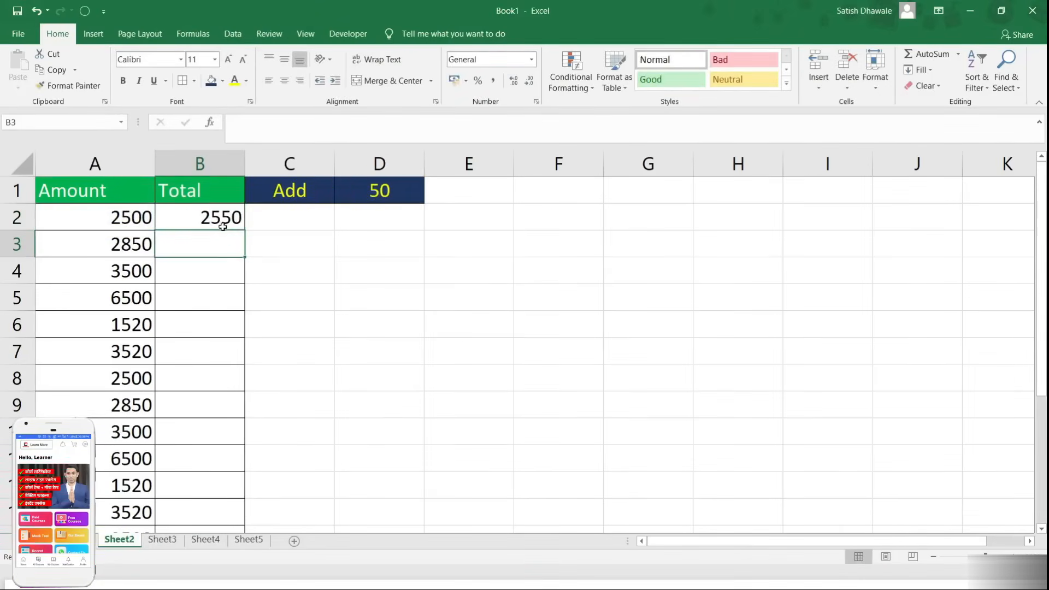
# Step: Copy the Total formula from B2 down to B3
pyautogui.click(131, 245)
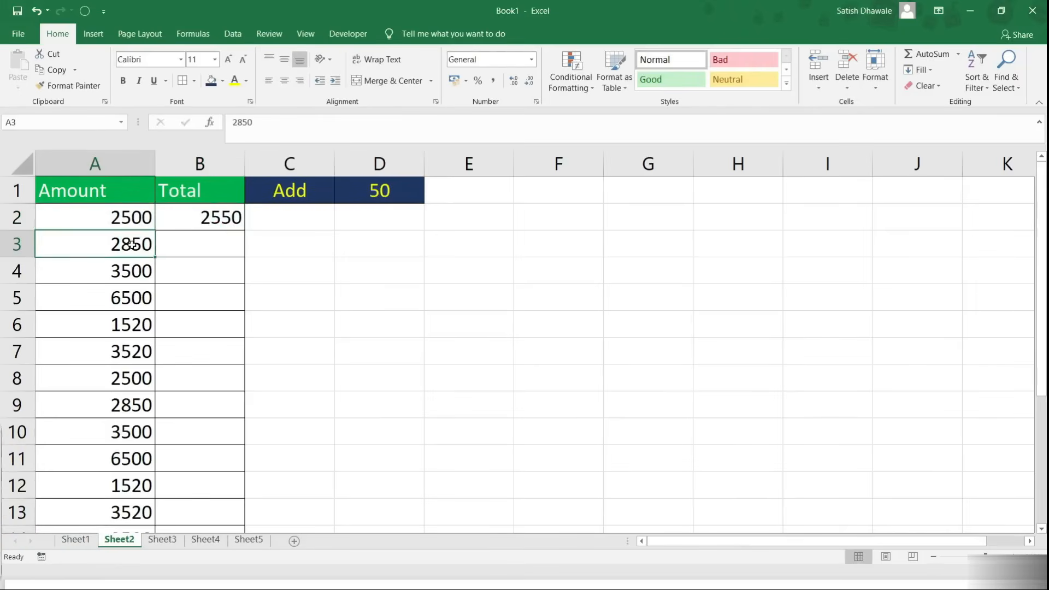
pyautogui.click(220, 219)
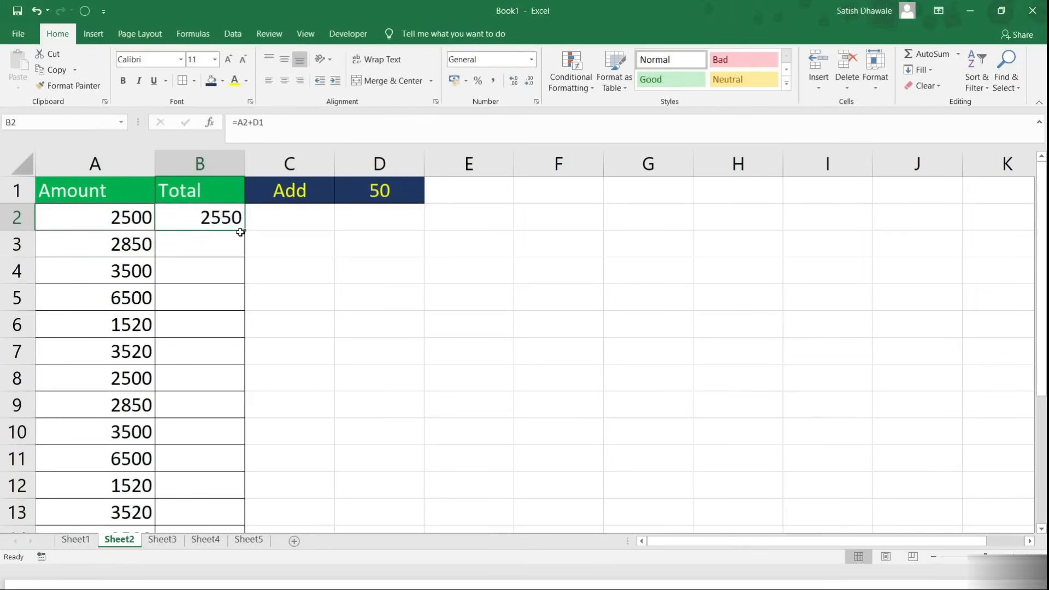
pyautogui.moveTo(244, 231); pyautogui.dragTo(247, 259)
# Step: Compare the Amount and Total cells in rows 2 and 3, and examine which cells the B3 formula references
pyautogui.click(161, 246)
pyautogui.click(130, 222)
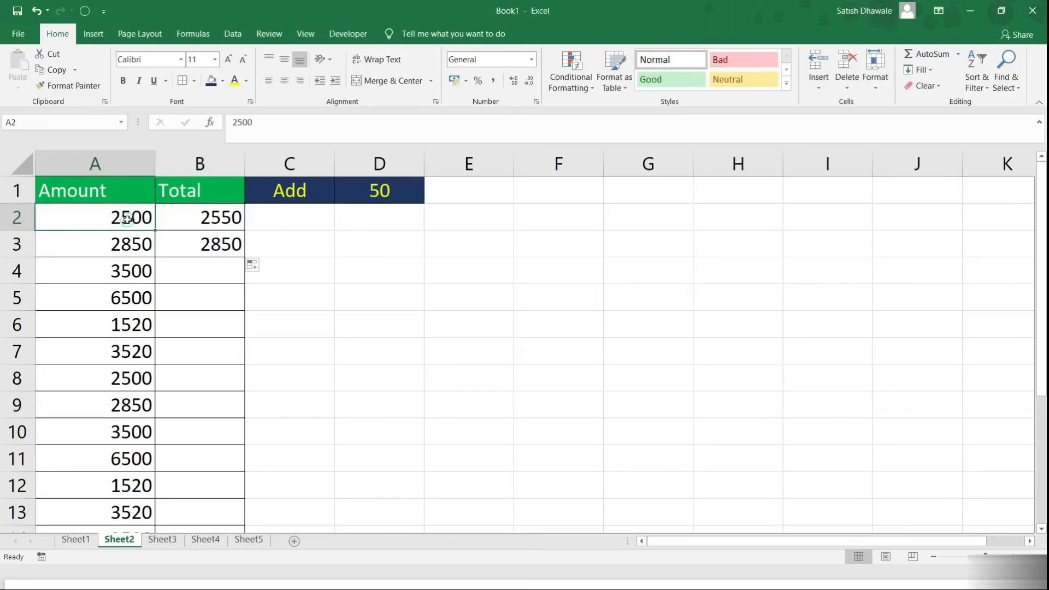
pyautogui.click(196, 216)
pyautogui.click(143, 243)
pyautogui.click(187, 239)
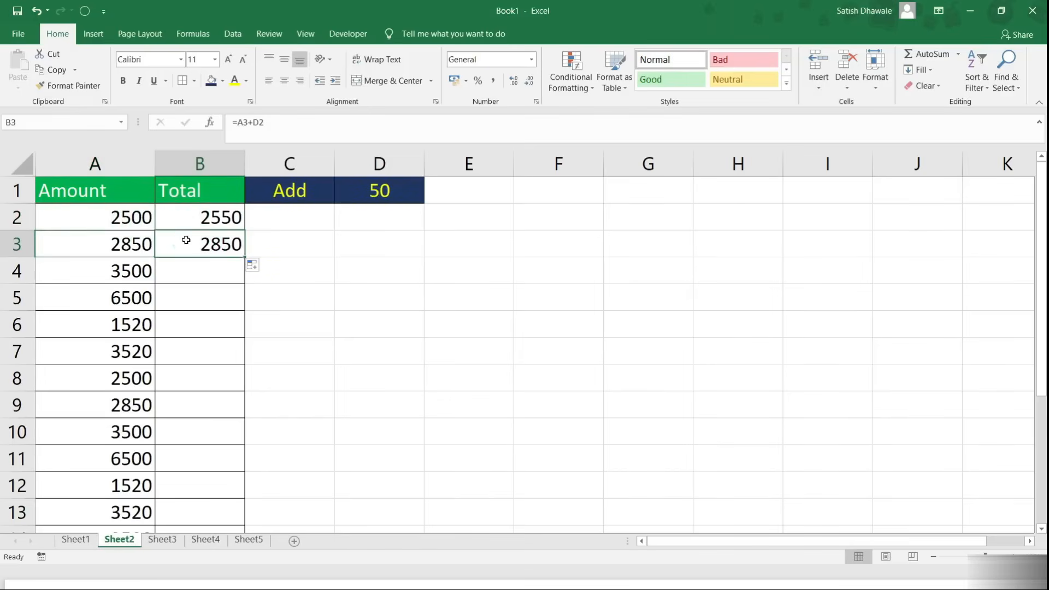
pyautogui.doubleClick(219, 250)
pyautogui.doubleClick(217, 249)
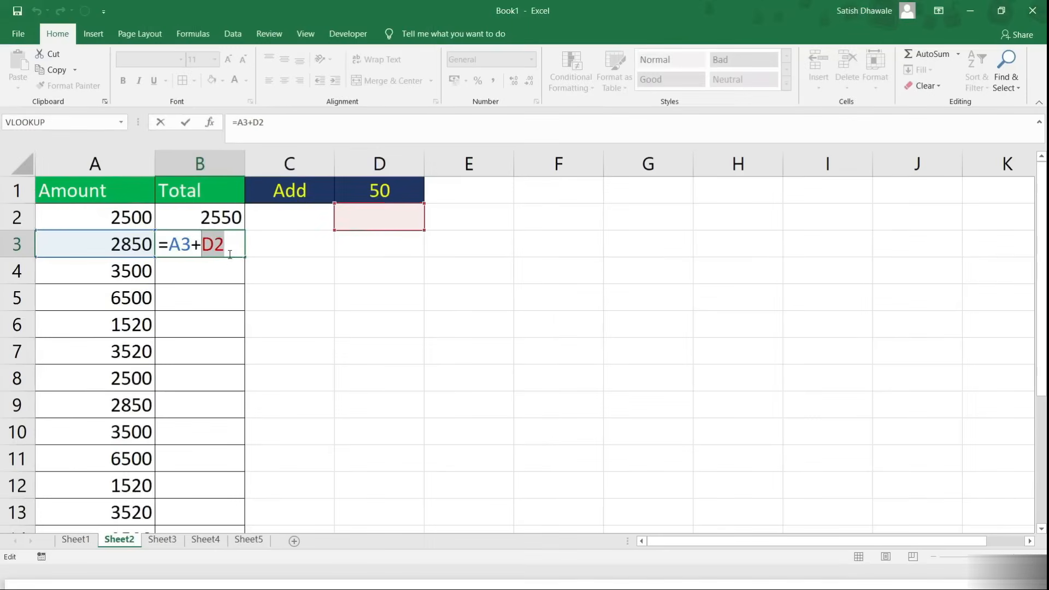
pyautogui.press('Escape')
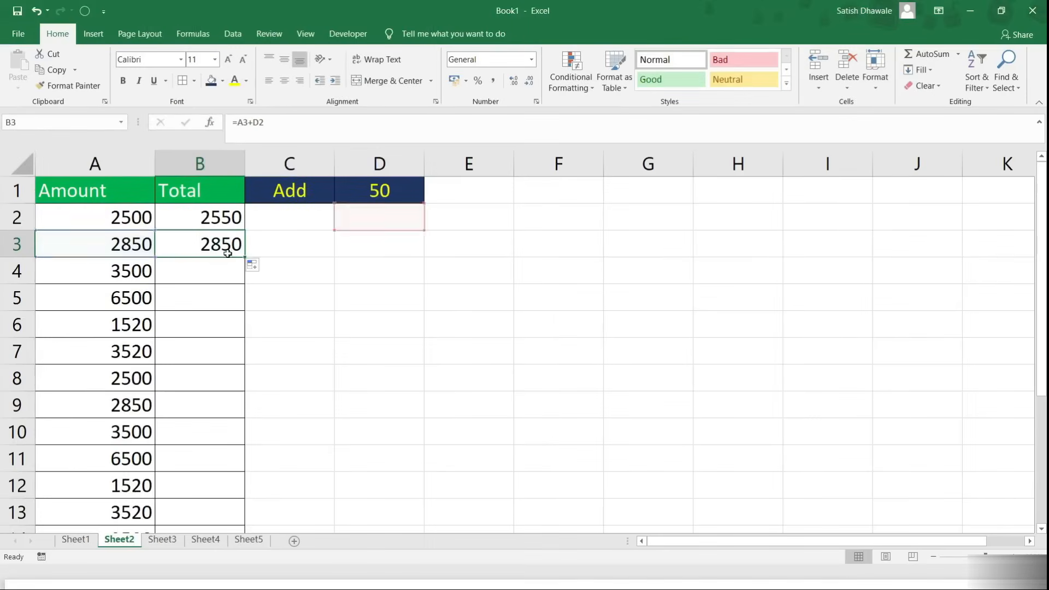
# Step: Fill the B3 formula further down the Total column, and clear the copied totals below B2
pyautogui.moveTo(245, 257); pyautogui.dragTo(245, 384)
pyautogui.moveTo(130, 271); pyautogui.dragTo(216, 380)
pyautogui.press('Delete')
# Step: Make the D1 reference in the B2 formula absolute as =A2+$D$1, and fill the formula down to B9
pyautogui.click(216, 218)
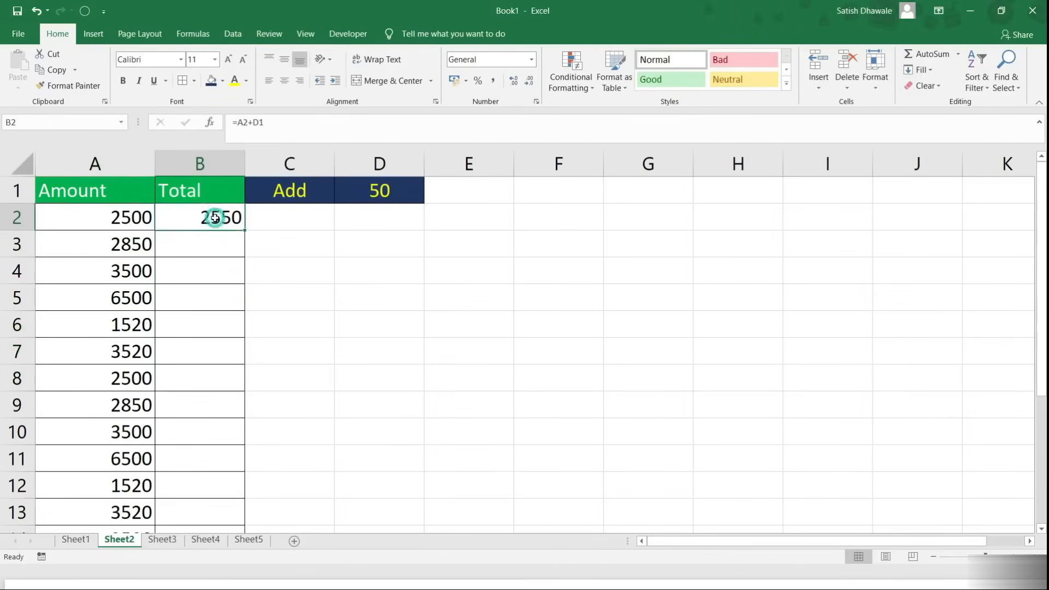
pyautogui.doubleClick(221, 217)
pyautogui.moveTo(210, 218); pyautogui.dragTo(201, 218)
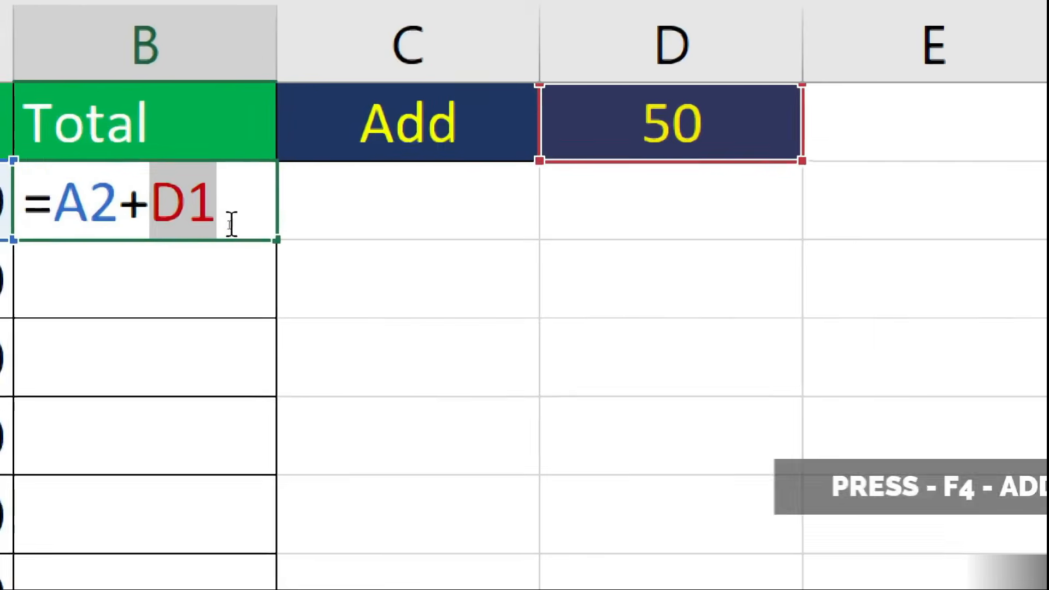
pyautogui.press('F4')
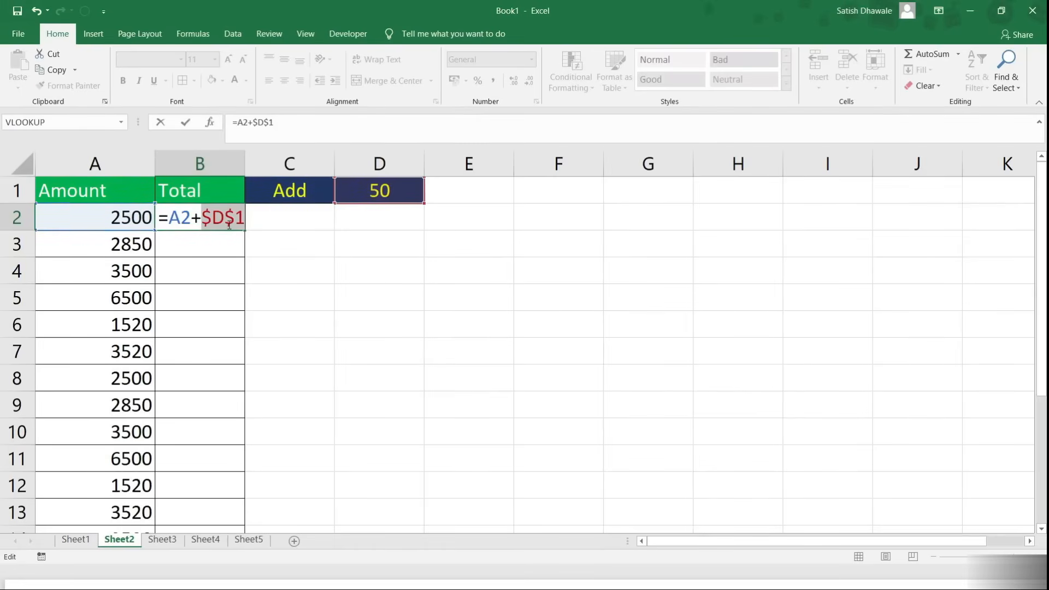
pyautogui.hotkey('ctrl', 'Return')
pyautogui.moveTo(246, 232); pyautogui.dragTo(257, 405)
# Step: Examine the copied formulas in B3 and B4 to check their Amount and $D$1 references
pyautogui.click(214, 239)
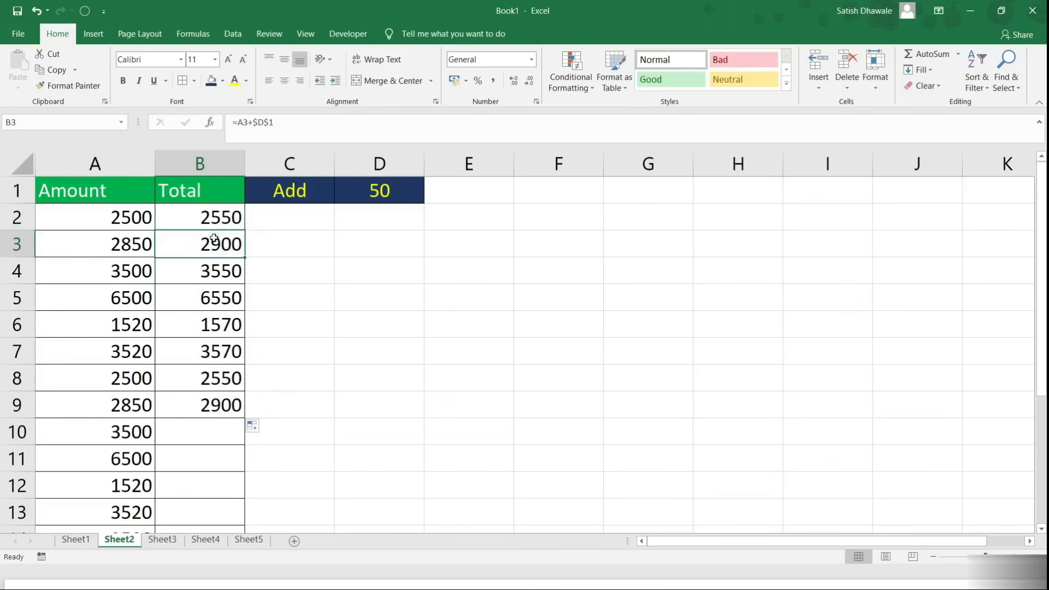
pyautogui.doubleClick(214, 239)
pyautogui.click(149, 267)
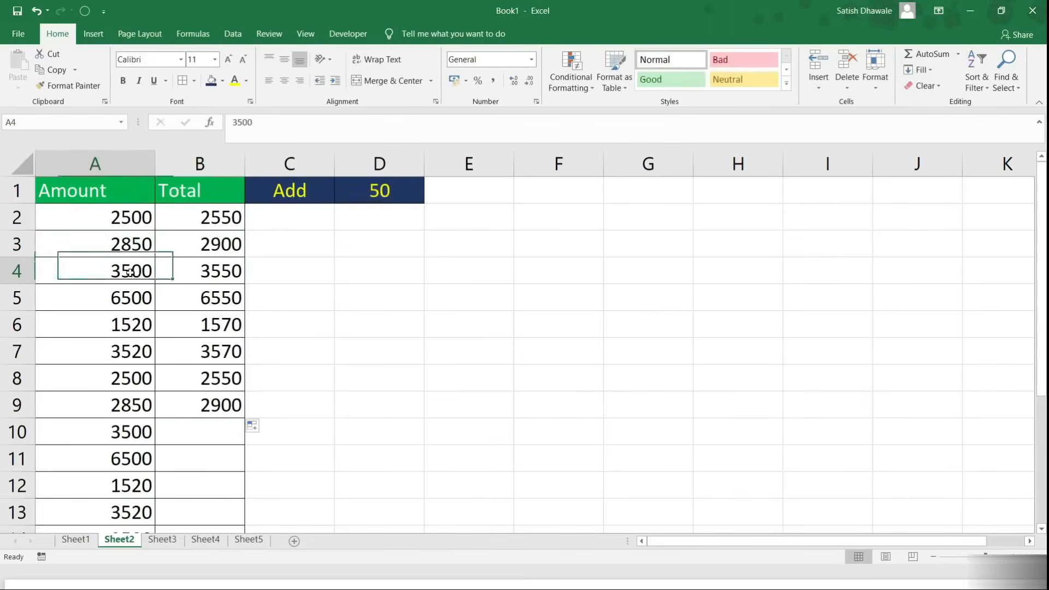
pyautogui.click(210, 275)
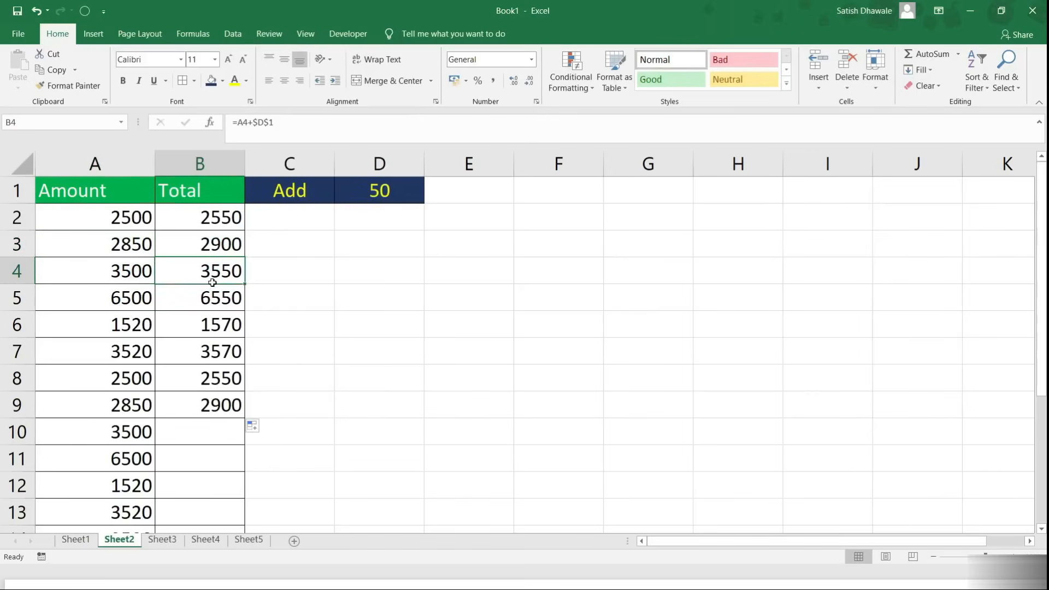
pyautogui.doubleClick(212, 244)
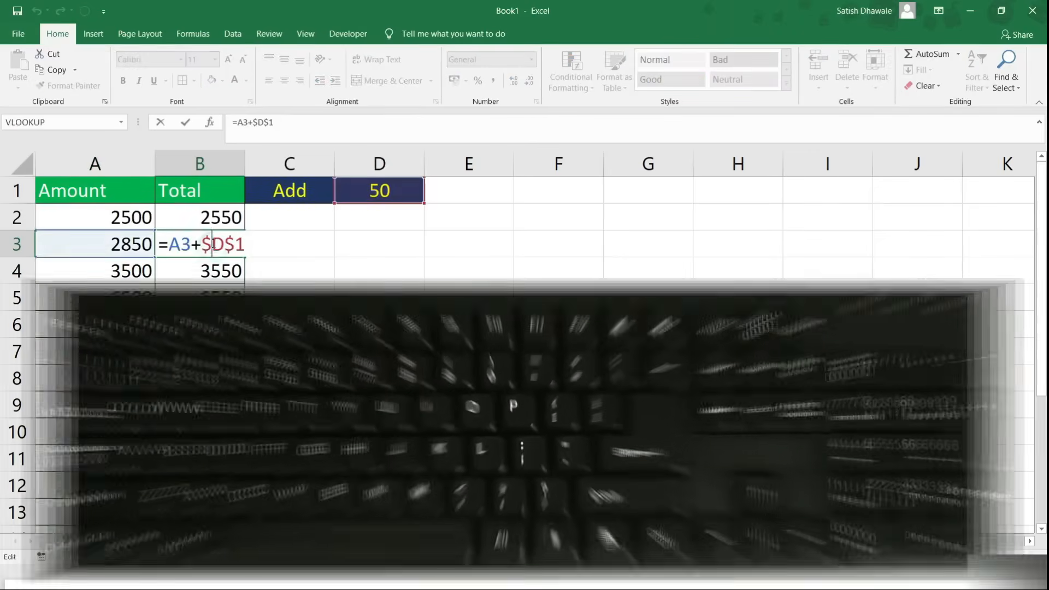
pyautogui.press('Return')
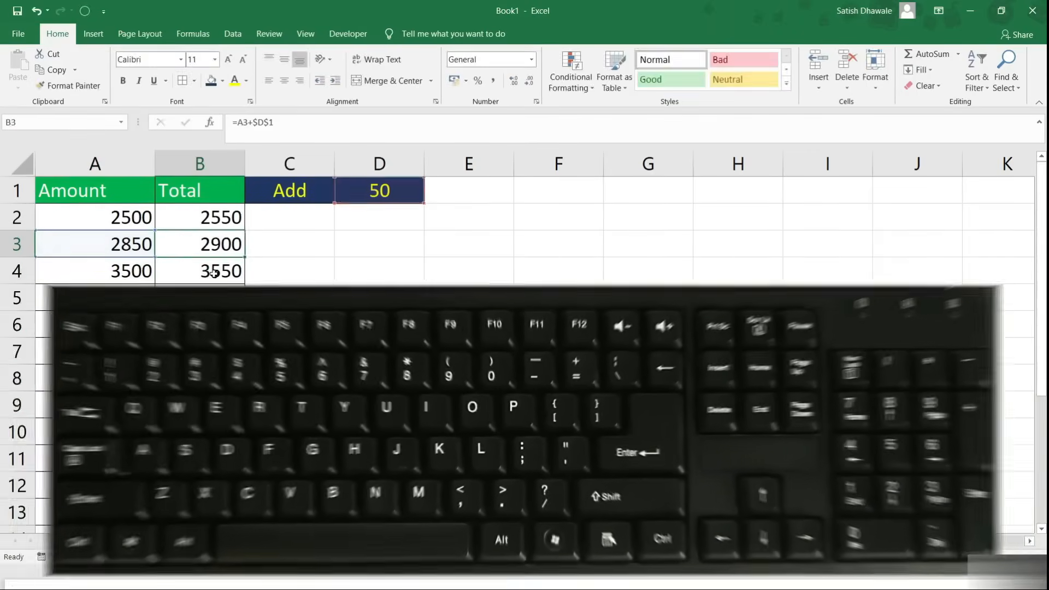
pyautogui.press('F2')
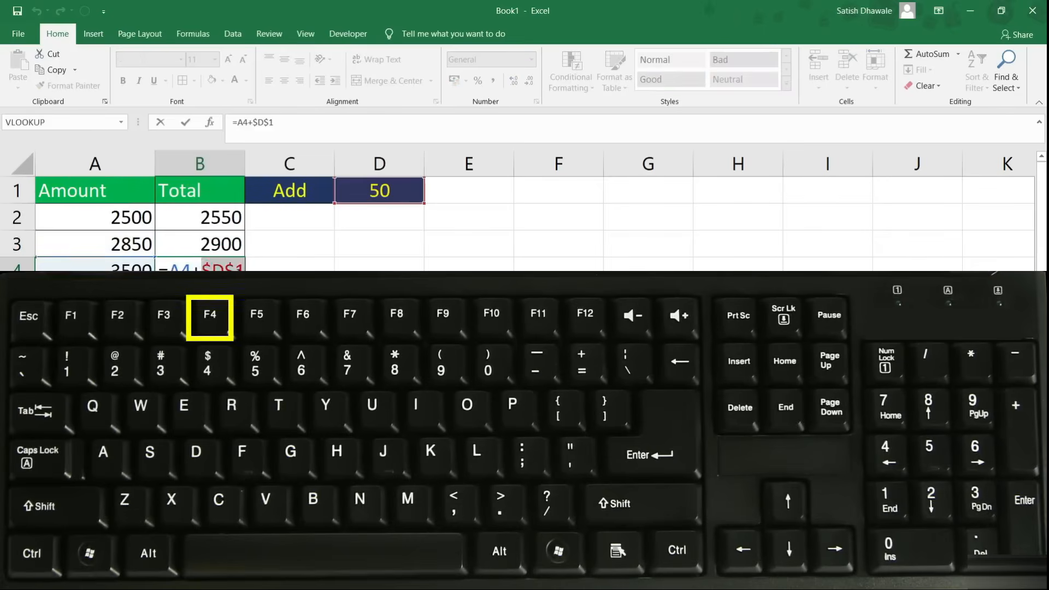
pyautogui.press('Escape')
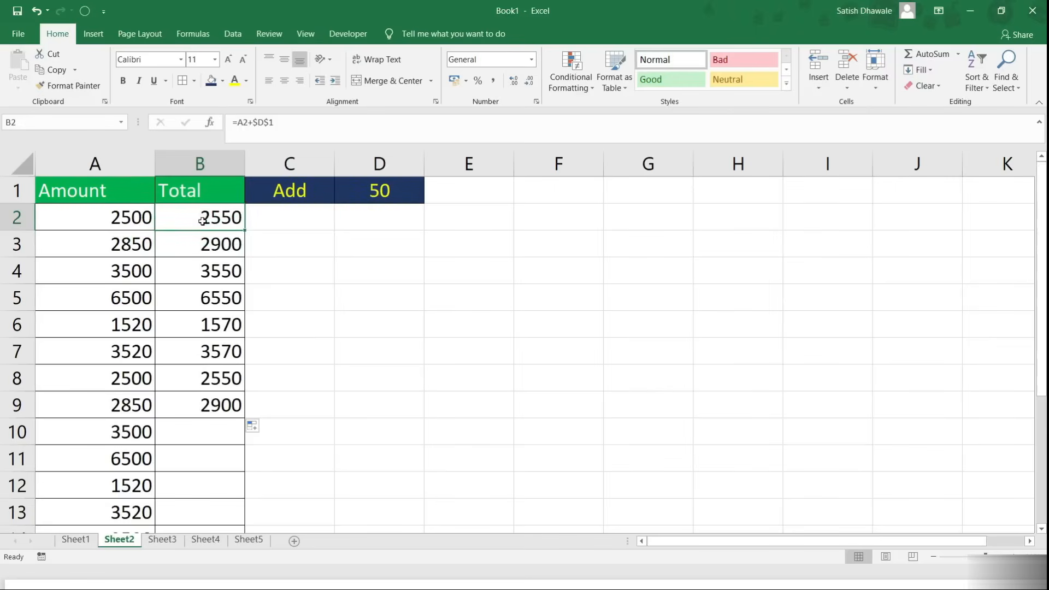
# Step: Examine the references in the B2 formula, and enter HELLO in cell F4
pyautogui.press('F2')
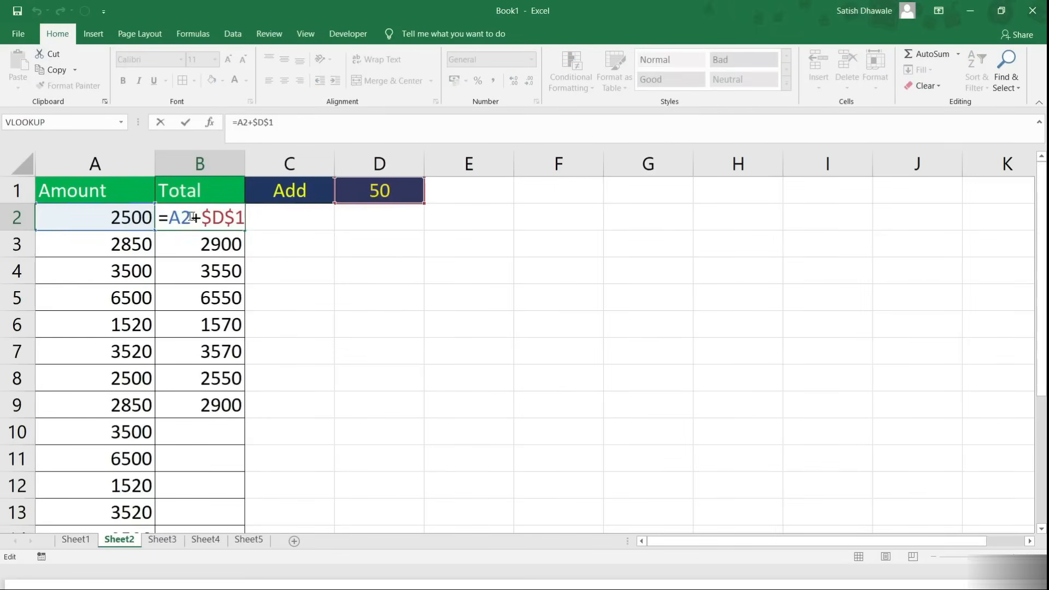
pyautogui.press('Escape')
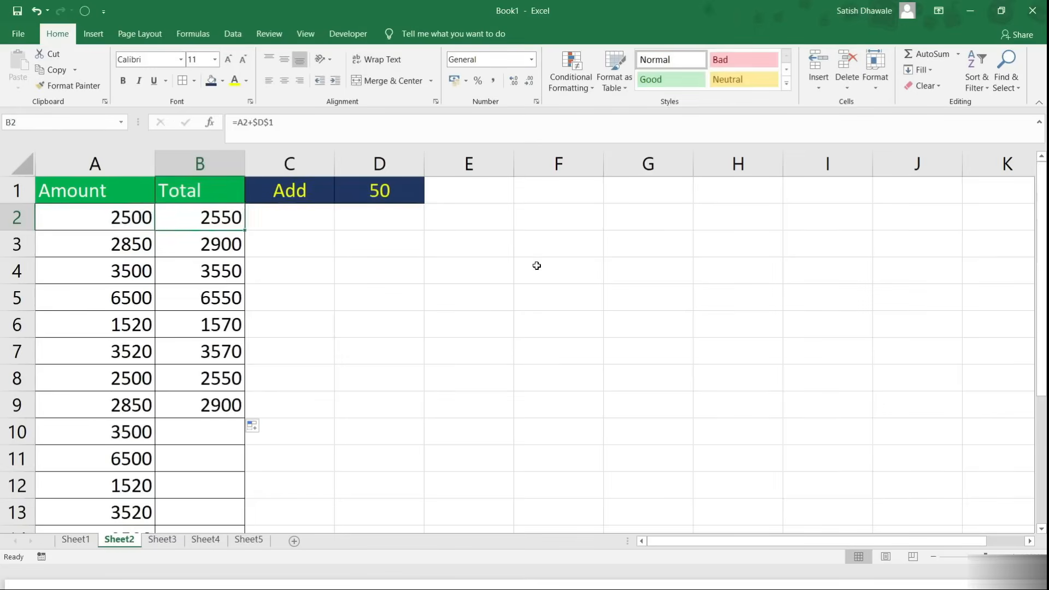
pyautogui.click(536, 265)
pyautogui.write('HELLO')
pyautogui.press('Return')
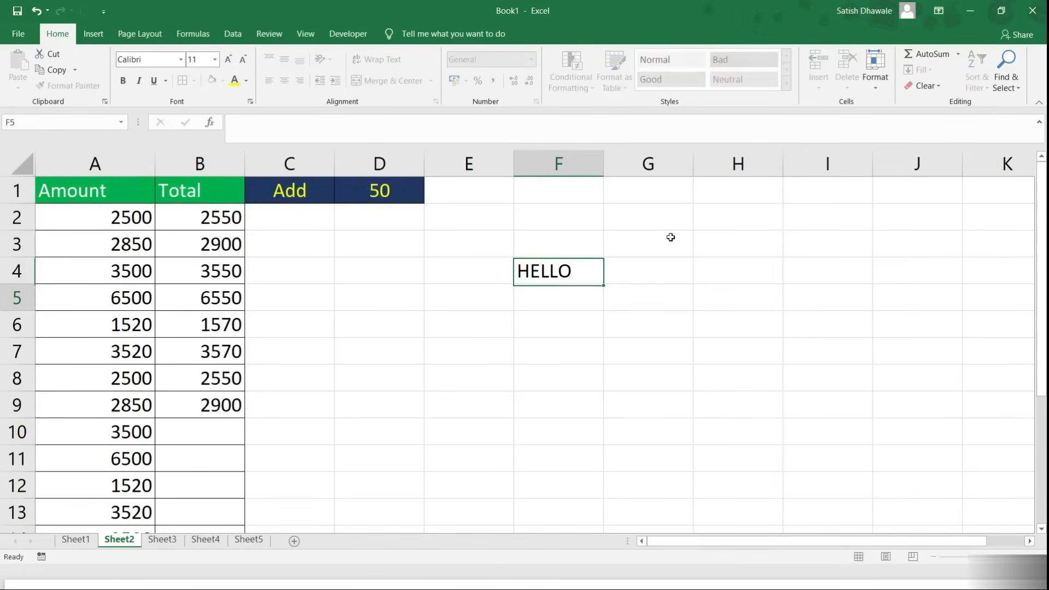
# Step: Try to overwrite HELLO in F4 with ABC, and open the cell's existing text for editing
pyautogui.click(586, 268)
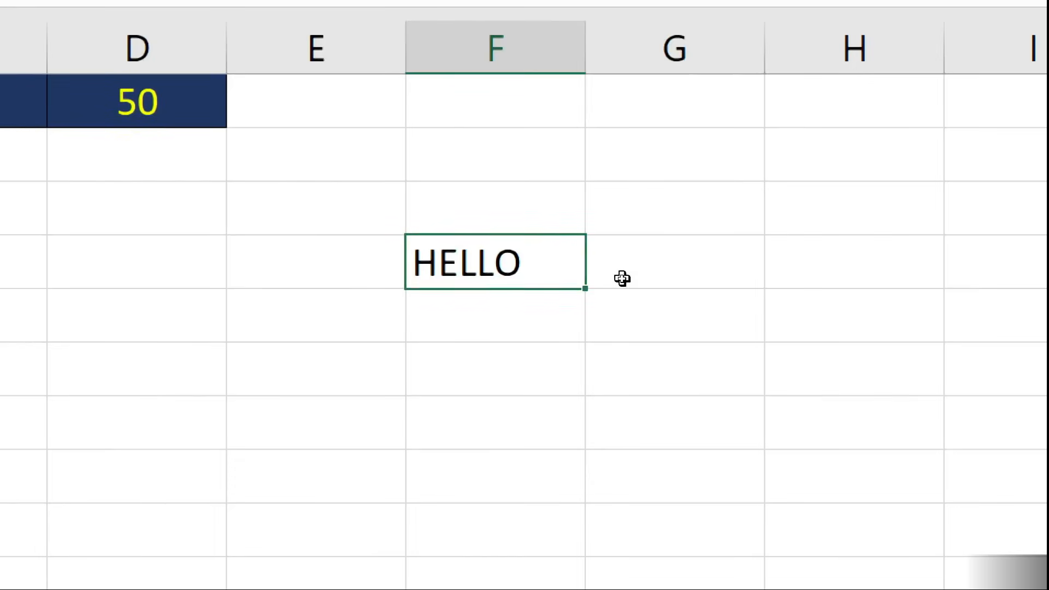
pyautogui.write('ABC')
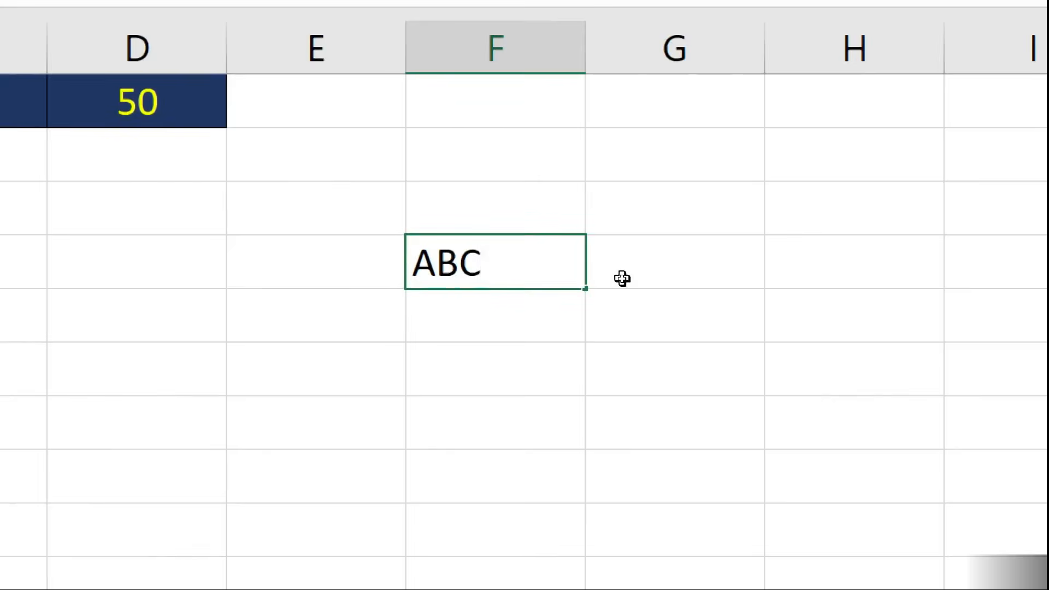
pyautogui.press('Escape')
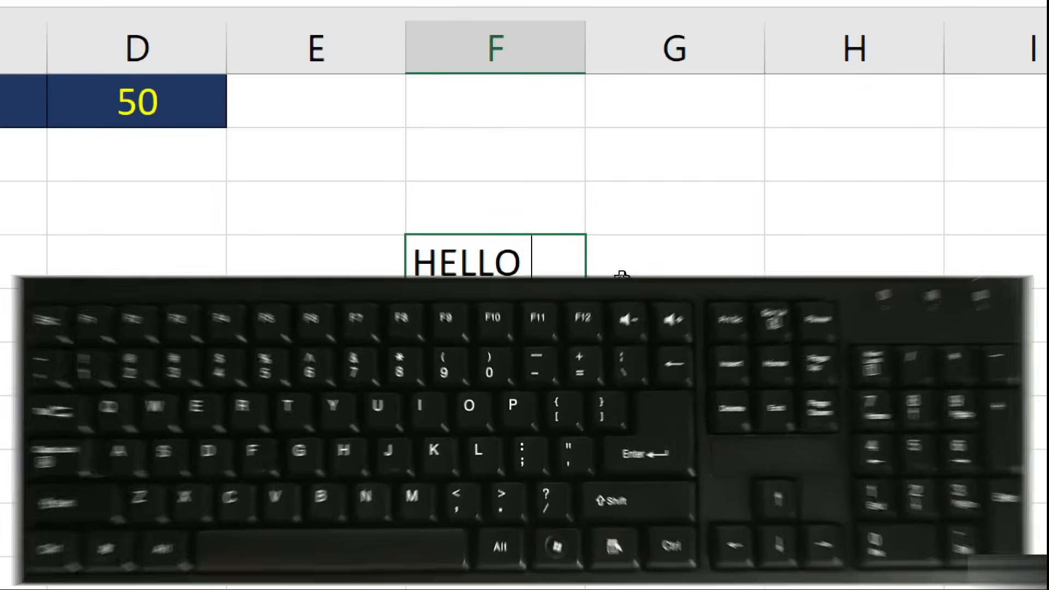
pyautogui.press('F2')
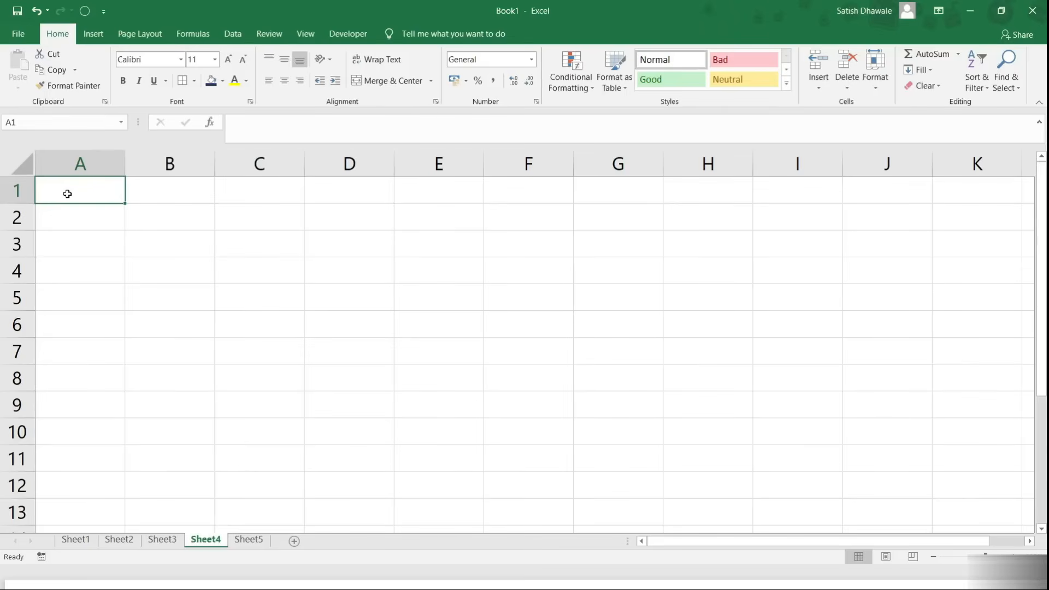
# Step: Enter the person's first name in A1 of Sheet4, and fill it right across to H1
pyautogui.write('S')
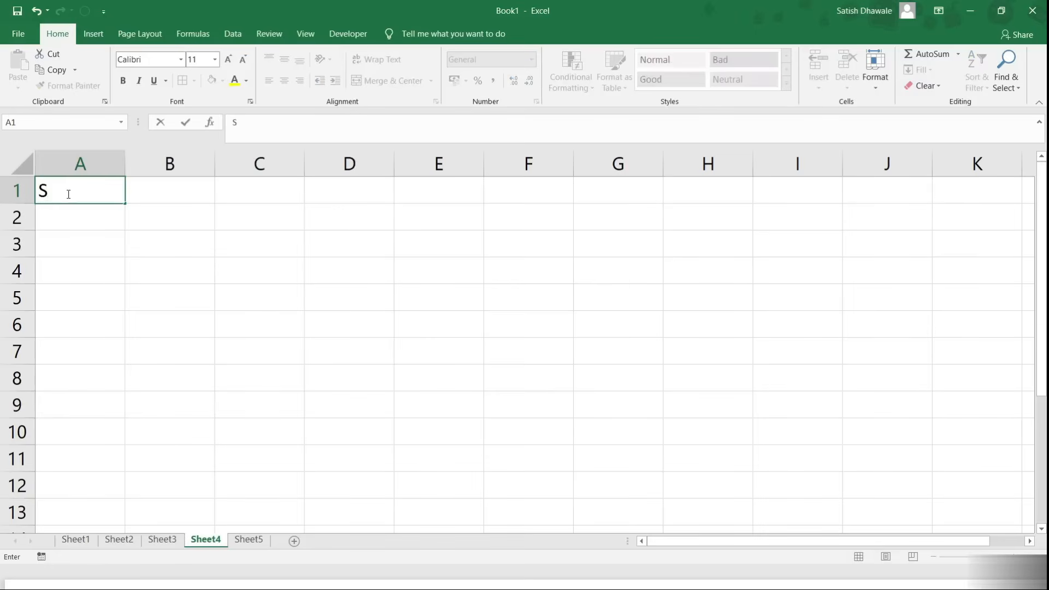
pyautogui.write('ATISH')
pyautogui.press('Return')
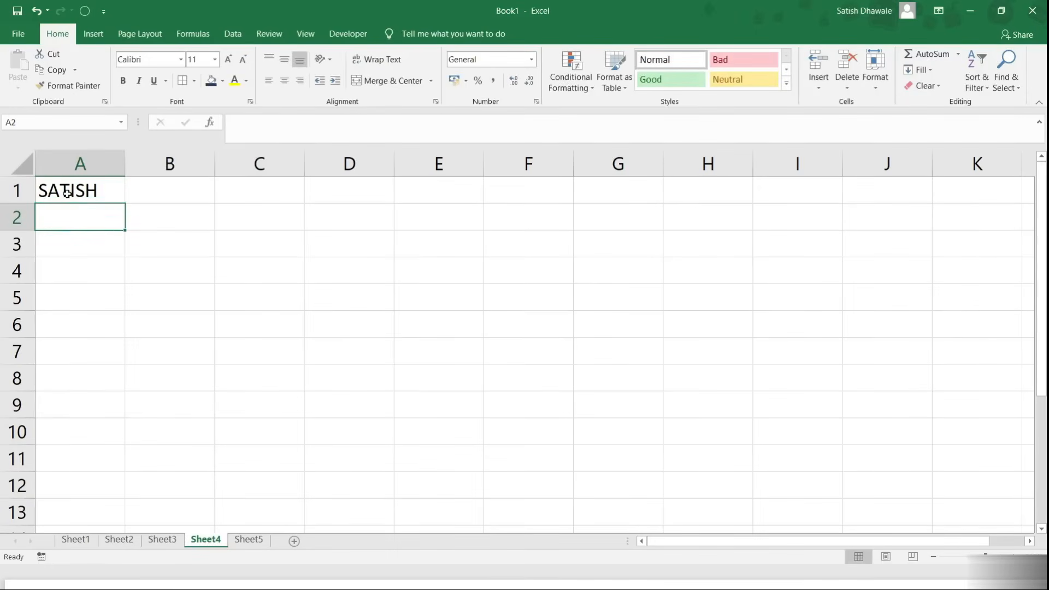
pyautogui.moveTo(75, 191); pyautogui.dragTo(737, 187)
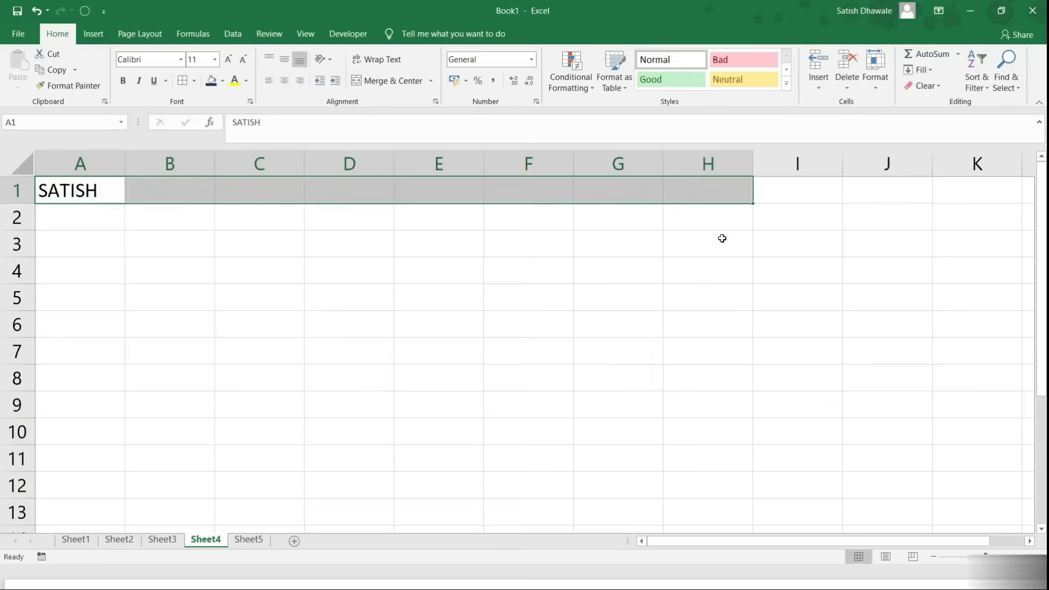
pyautogui.hotkey('ctrl', 'r')
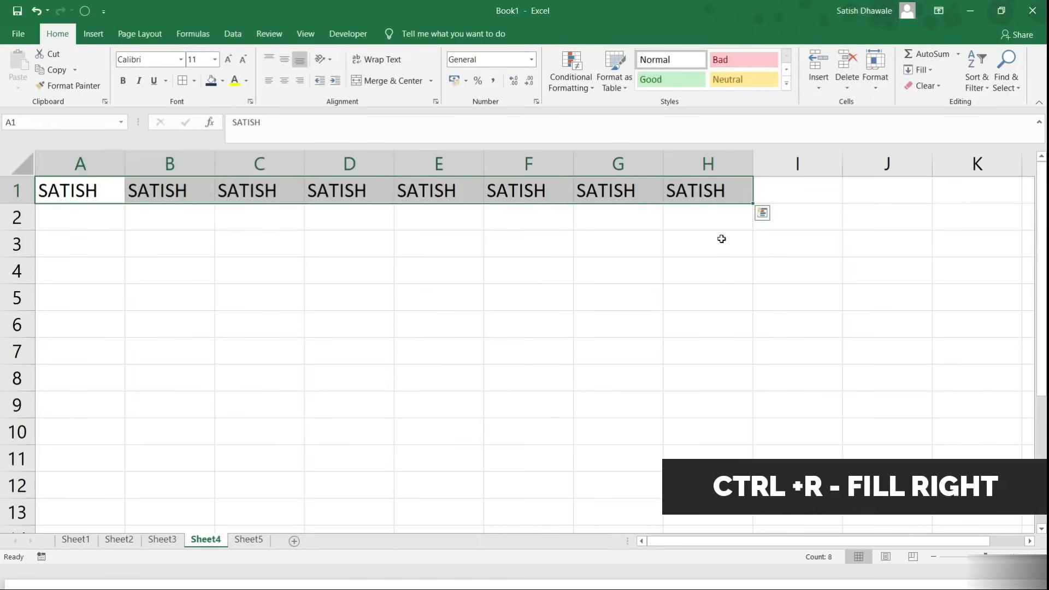
# Step: Fill the row 1 names in A1:H1 down to row 11, and reselect the filled first column and first row
pyautogui.moveTo(87, 189); pyautogui.dragTo(706, 468)
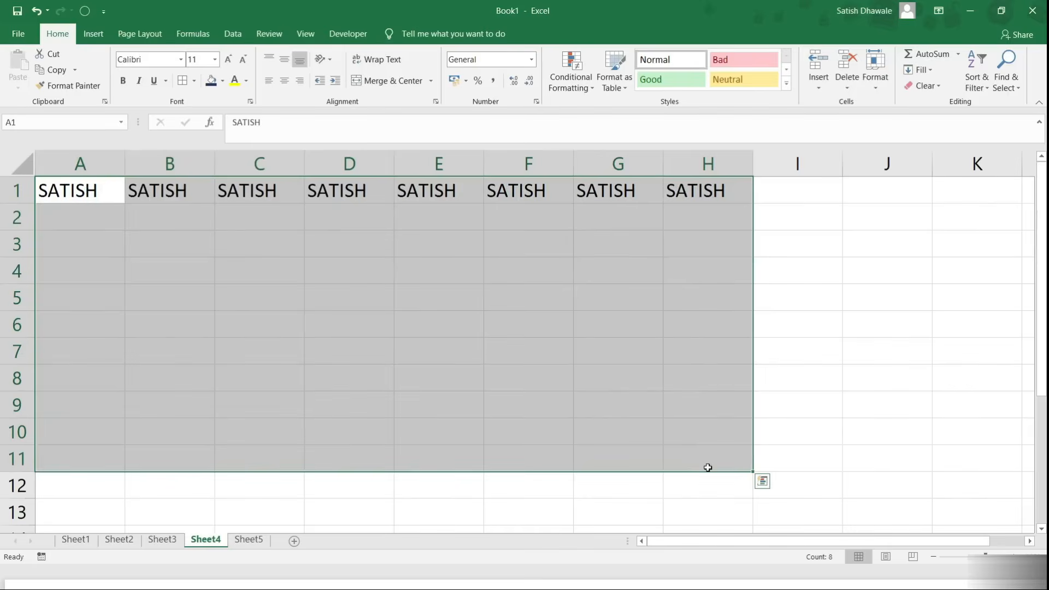
pyautogui.hotkey('ctrl', 'd')
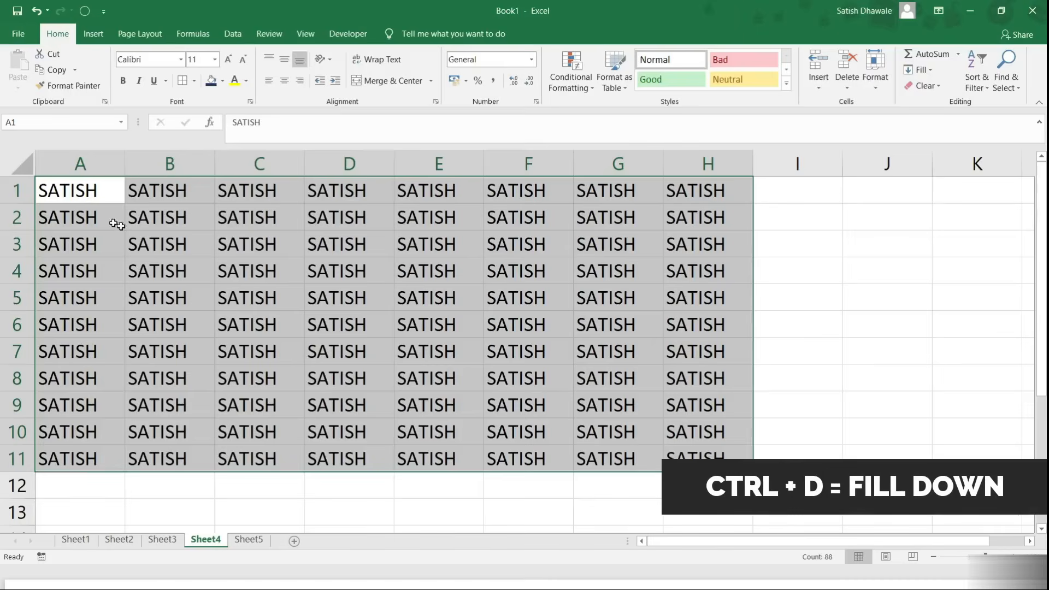
pyautogui.click(85, 196)
pyautogui.moveTo(85, 196); pyautogui.dragTo(106, 457)
pyautogui.moveTo(114, 195); pyautogui.dragTo(713, 195)
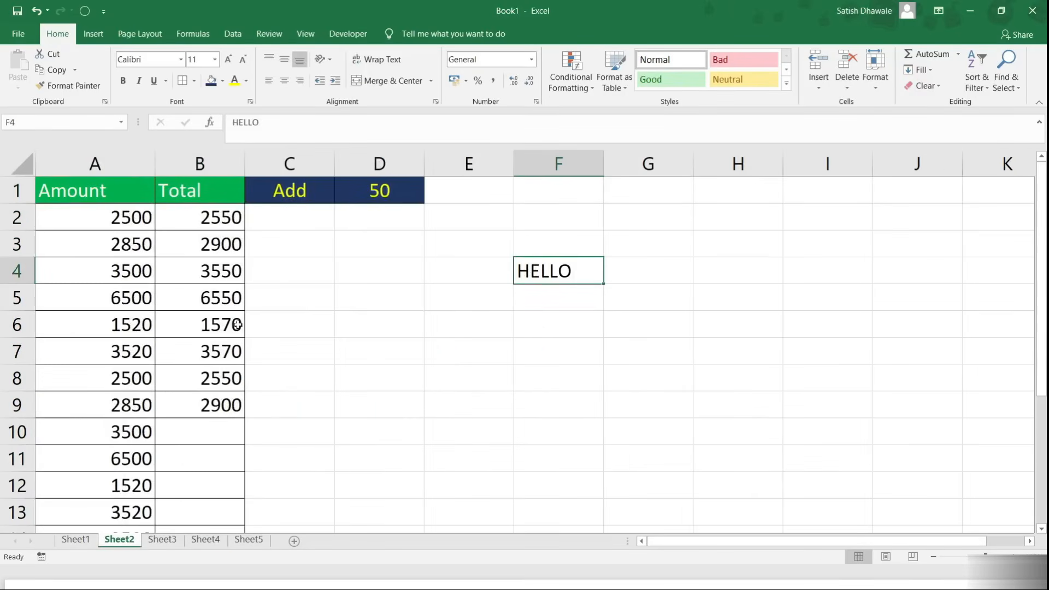
# Step: Clear the totals below B2 on Sheet2, and fill the B2 formula down the Total column
pyautogui.moveTo(216, 240); pyautogui.dragTo(212, 427)
pyautogui.press('Delete')
pyautogui.doubleClick(221, 219)
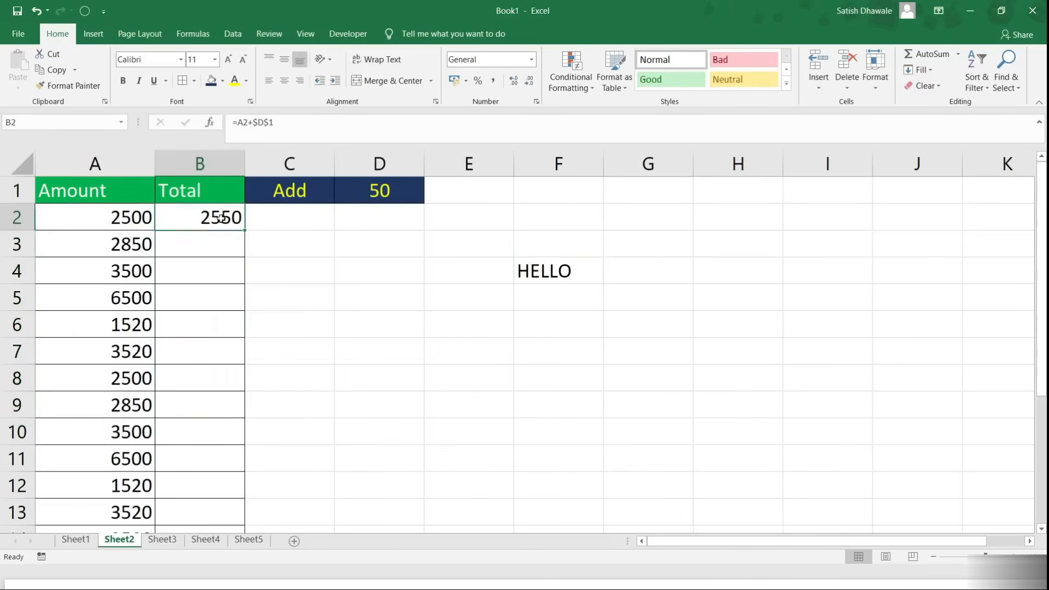
pyautogui.press('Return')
pyautogui.moveTo(217, 218); pyautogui.dragTo(222, 477)
pyautogui.scroll(3, 257, 459)
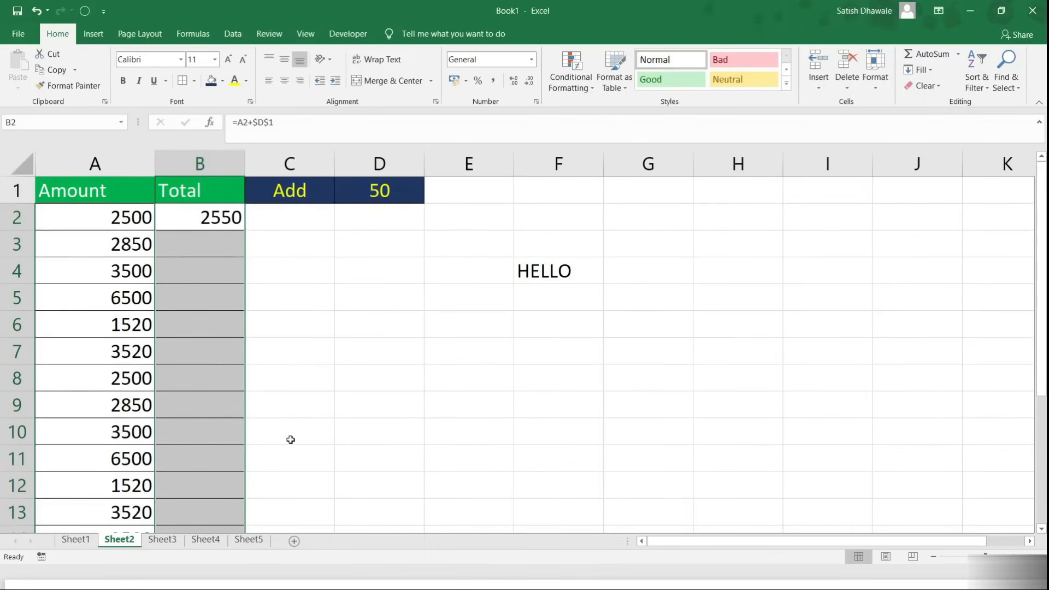
pyautogui.hotkey('ctrl', 'd')
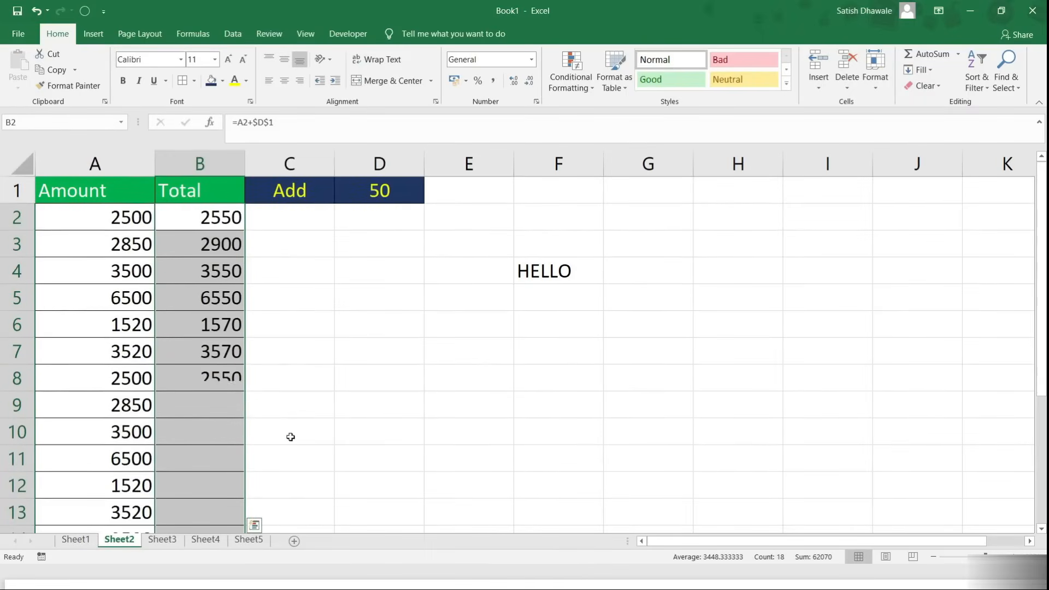
# Step: Examine the filled formulas in B3 and B4
pyautogui.doubleClick(203, 241)
pyautogui.doubleClick(208, 270)
pyautogui.press('Escape')
# Step: Try filling the B2 formula right across C2 and D2, and undo the fill
pyautogui.moveTo(206, 218); pyautogui.dragTo(357, 224)
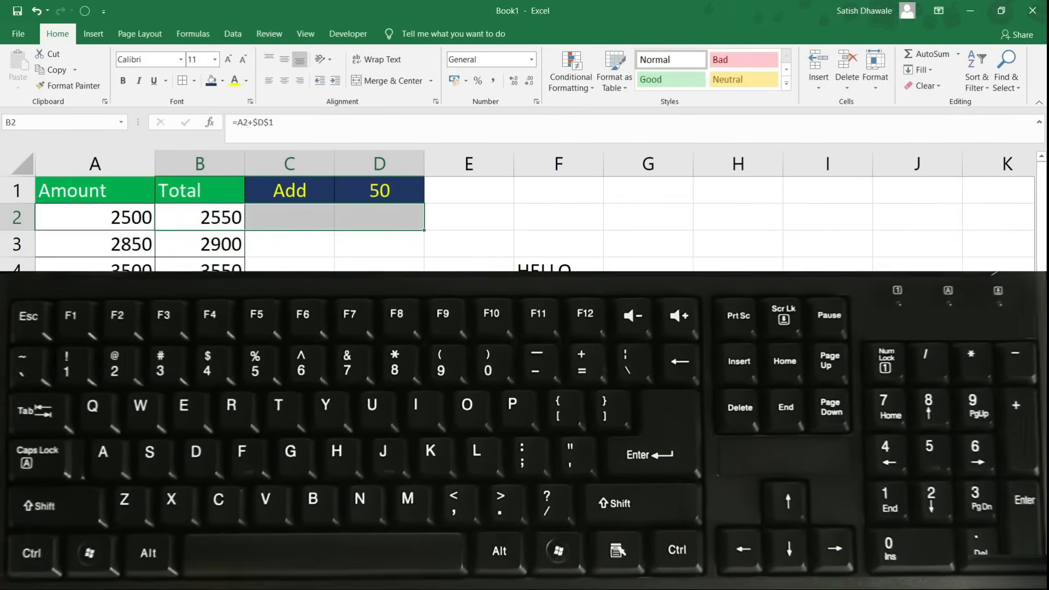
pyautogui.hotkey('ctrl', 'r')
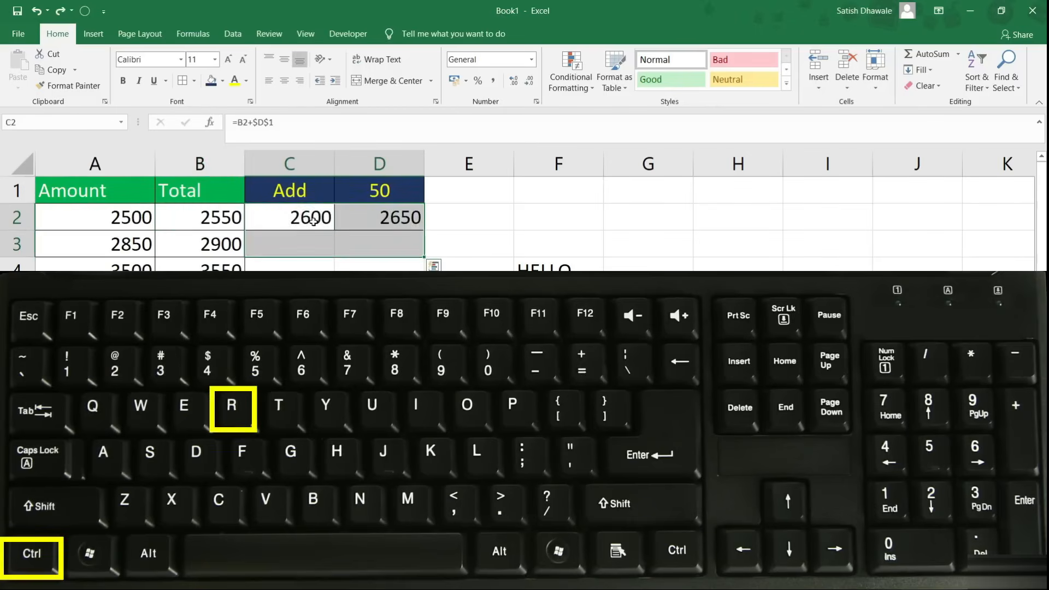
pyautogui.hotkey('ctrl', 'z')
pyautogui.click(313, 221)
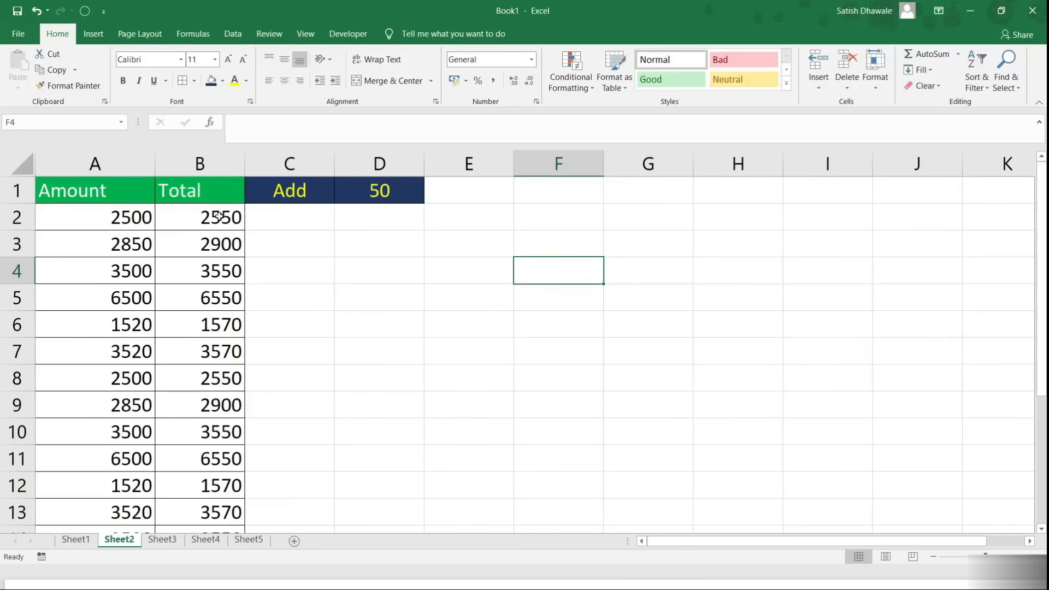
# Step: Copy the totals in B2:B8 and paste them as values only starting at F2, using Paste Special
pyautogui.moveTo(218, 216); pyautogui.dragTo(217, 379)
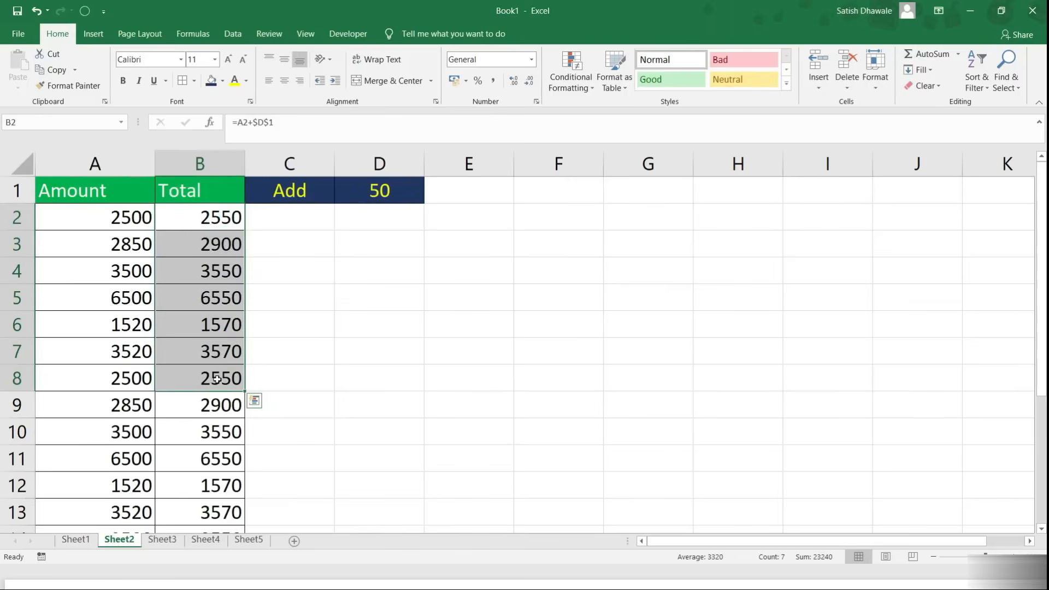
pyautogui.hotkey('ctrl', 'c')
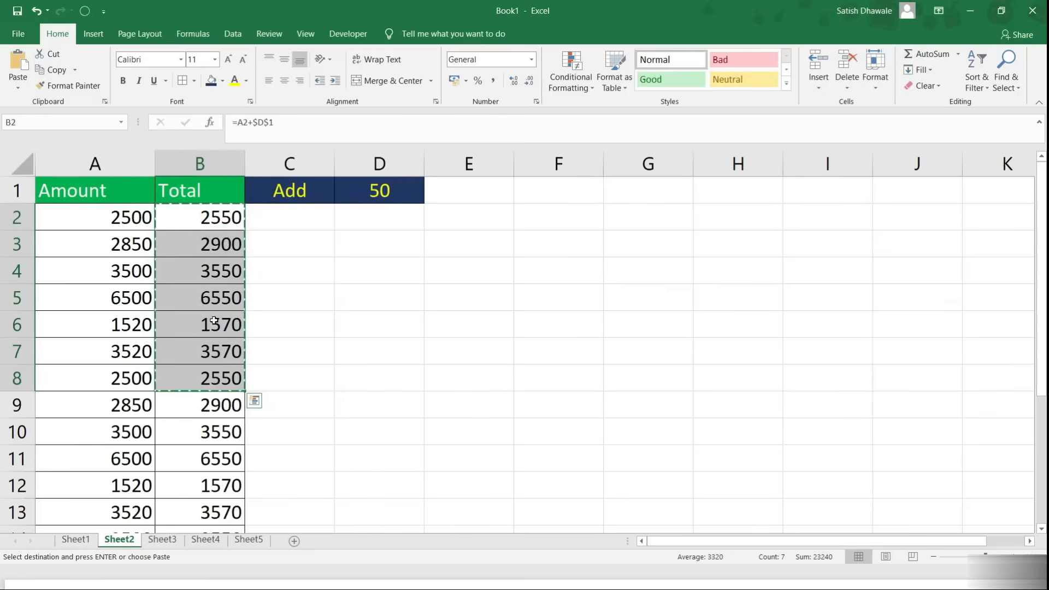
pyautogui.click(575, 220)
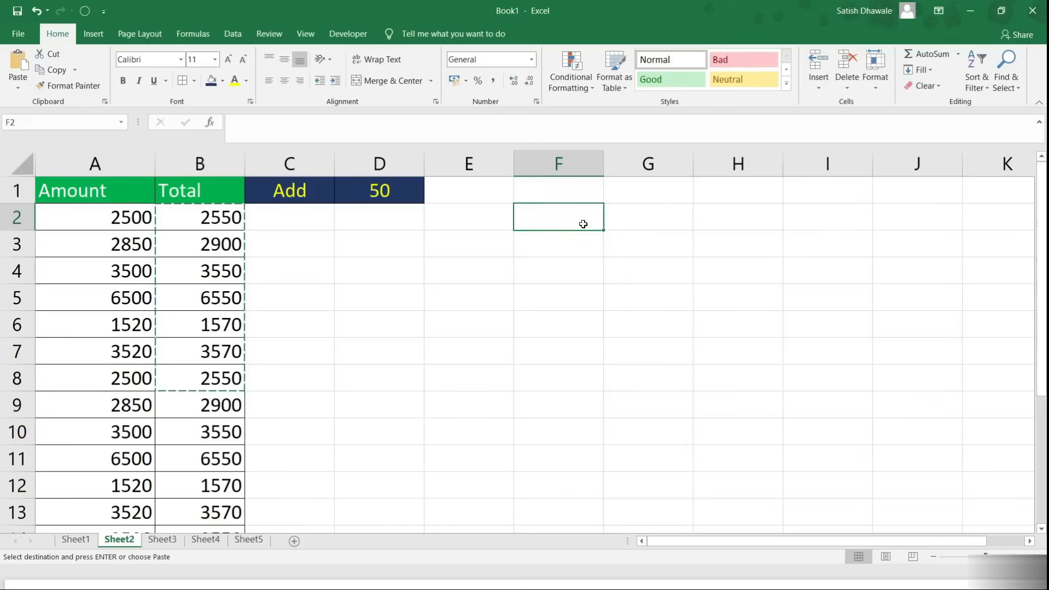
pyautogui.hotkey('ctrl', 'alt', 'v')
pyautogui.moveTo(595, 213); pyautogui.dragTo(679, 212)
pyautogui.click(642, 265)
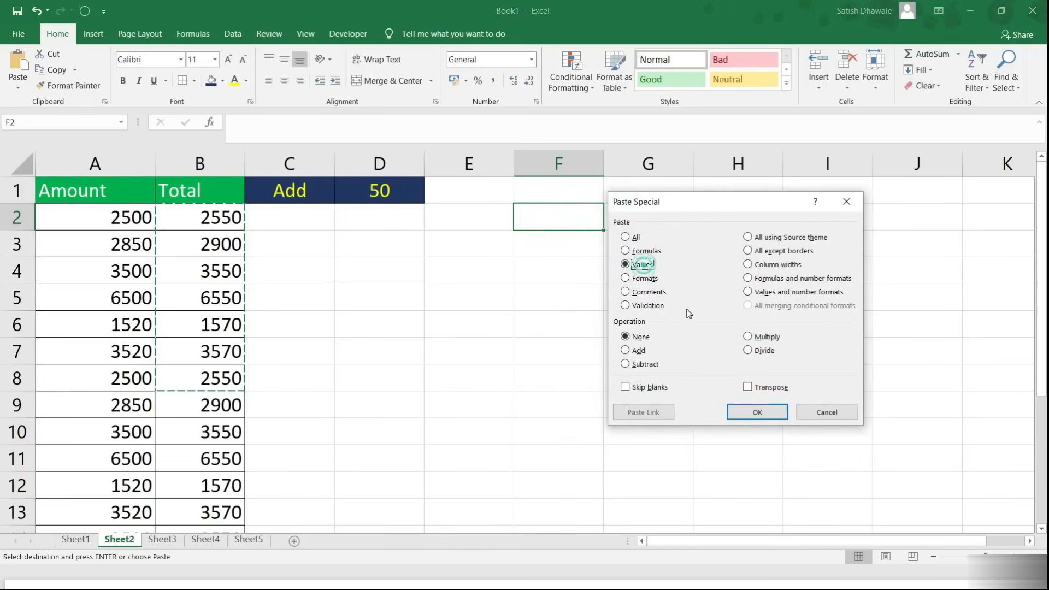
pyautogui.click(757, 413)
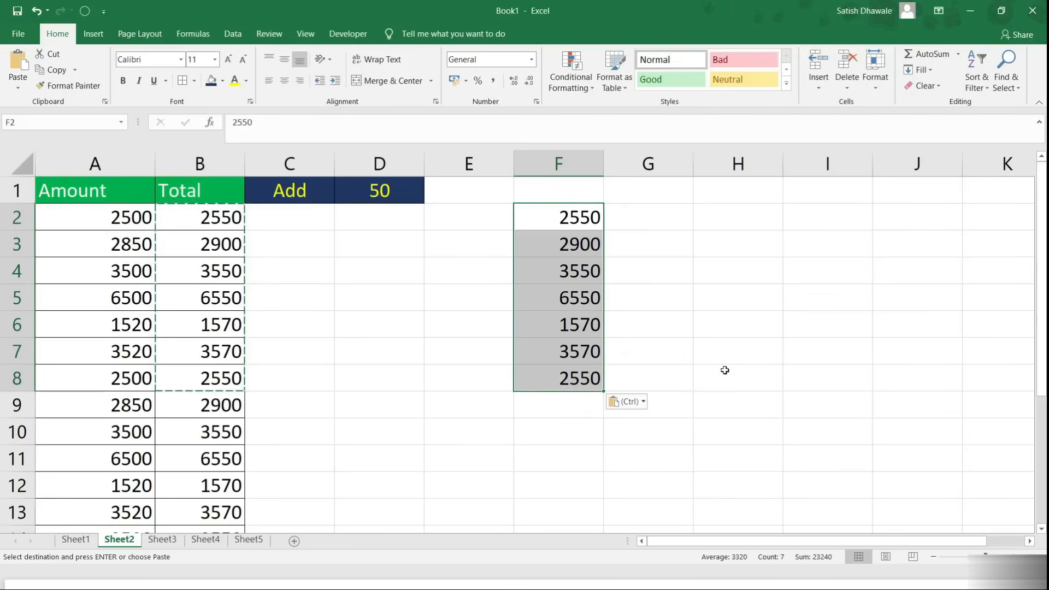
pyautogui.hotkey('ctrl', 'alt', 'v')
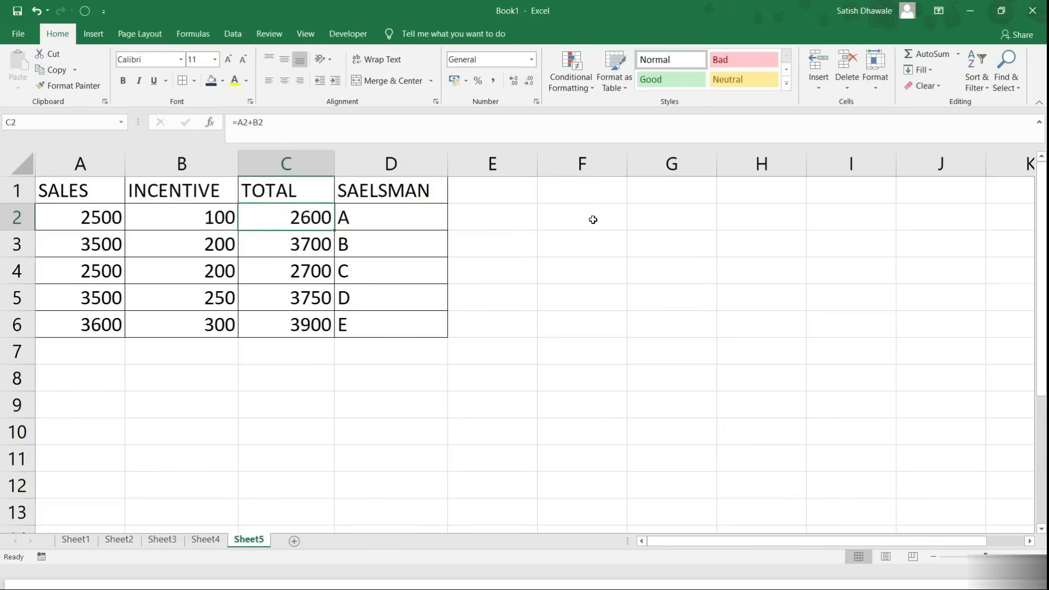
# Step: Examine the TOTAL and SAELSMAN columns on Sheet5, focusing on the totals in C2:C6
pyautogui.click(593, 219)
pyautogui.moveTo(284, 190); pyautogui.dragTo(380, 327)
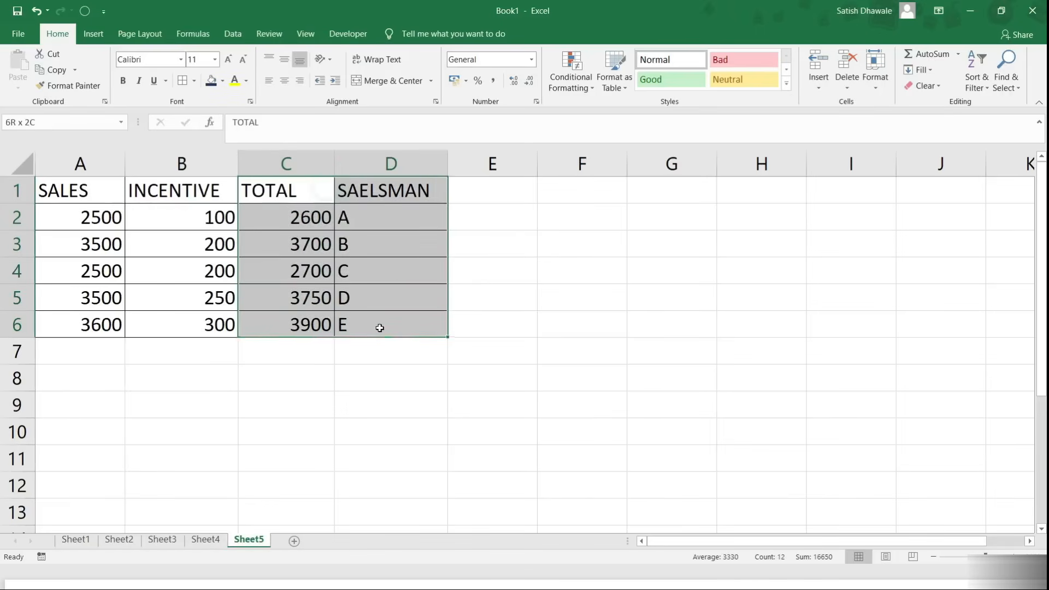
pyautogui.moveTo(314, 216); pyautogui.dragTo(318, 319)
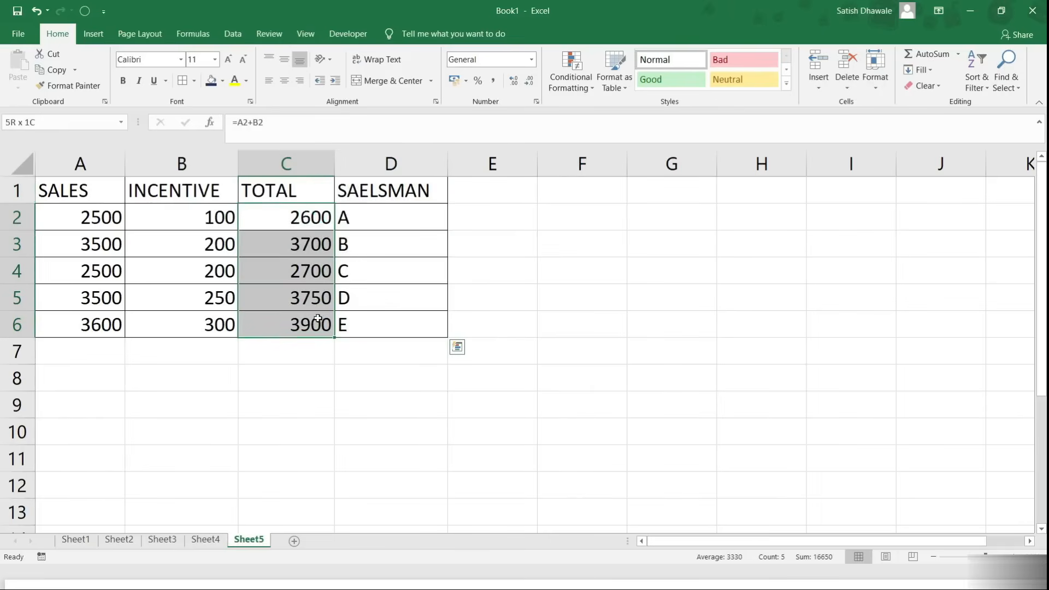
# Step: Start a VLOOKUP formula in F2 with MAX(C2:C6) as its lookup value
pyautogui.click(622, 219)
pyautogui.write('=VLOOKUP(')
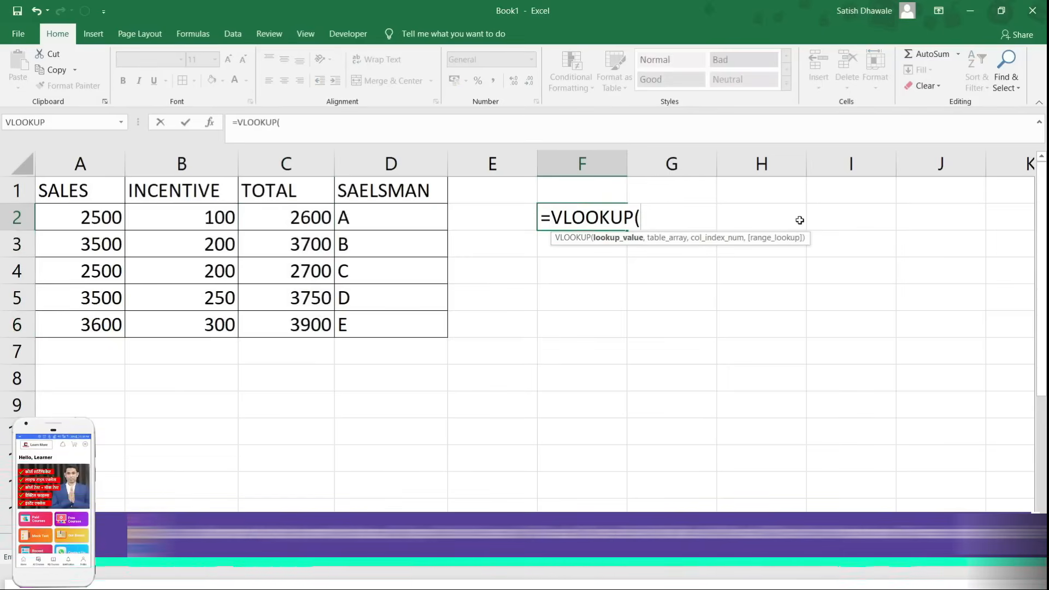
pyautogui.write('MAX')
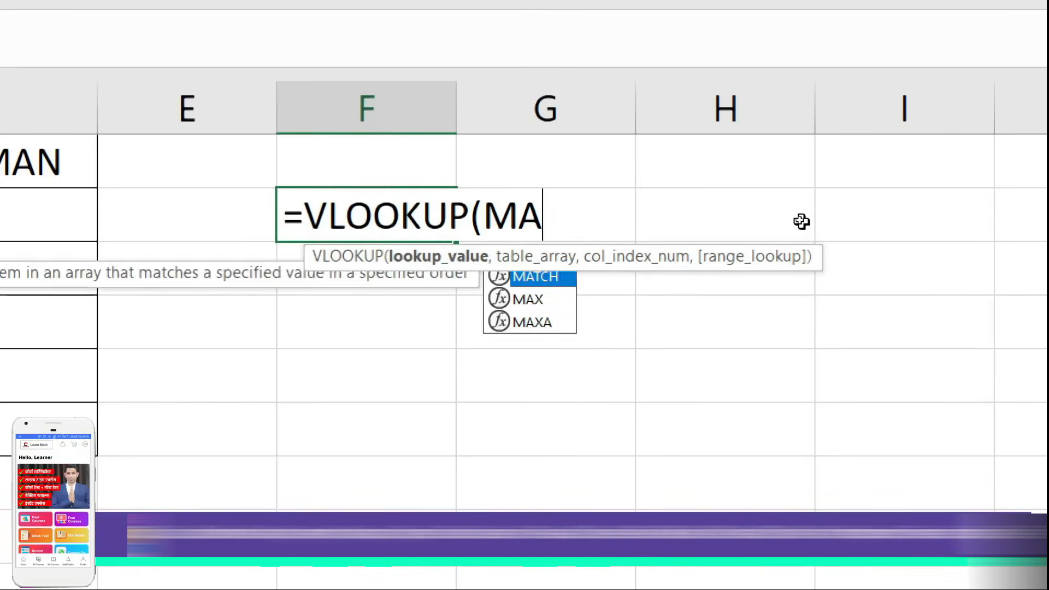
pyautogui.write('(')
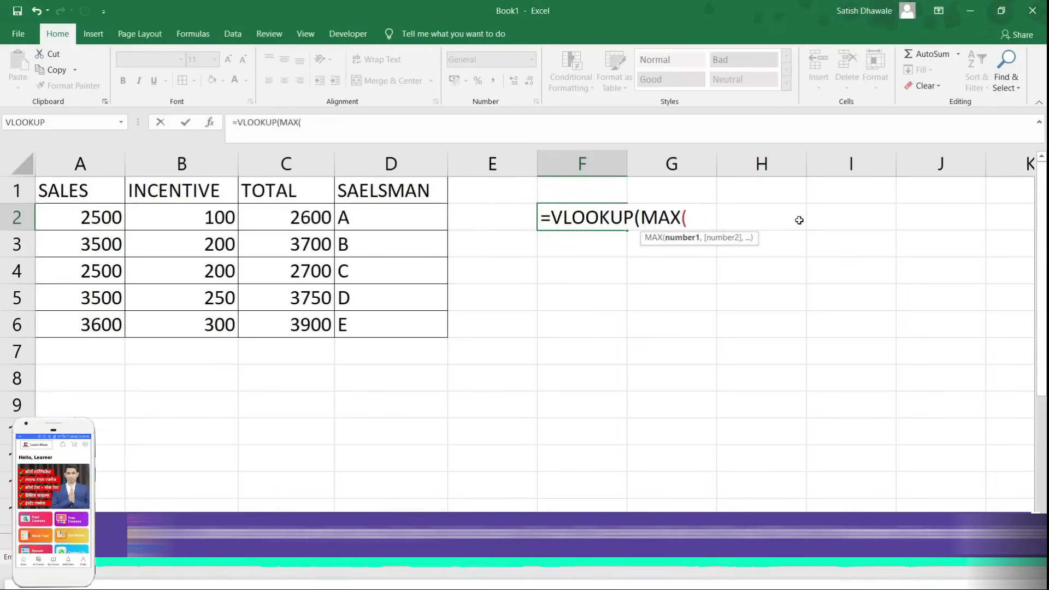
pyautogui.moveTo(313, 217); pyautogui.dragTo(303, 327)
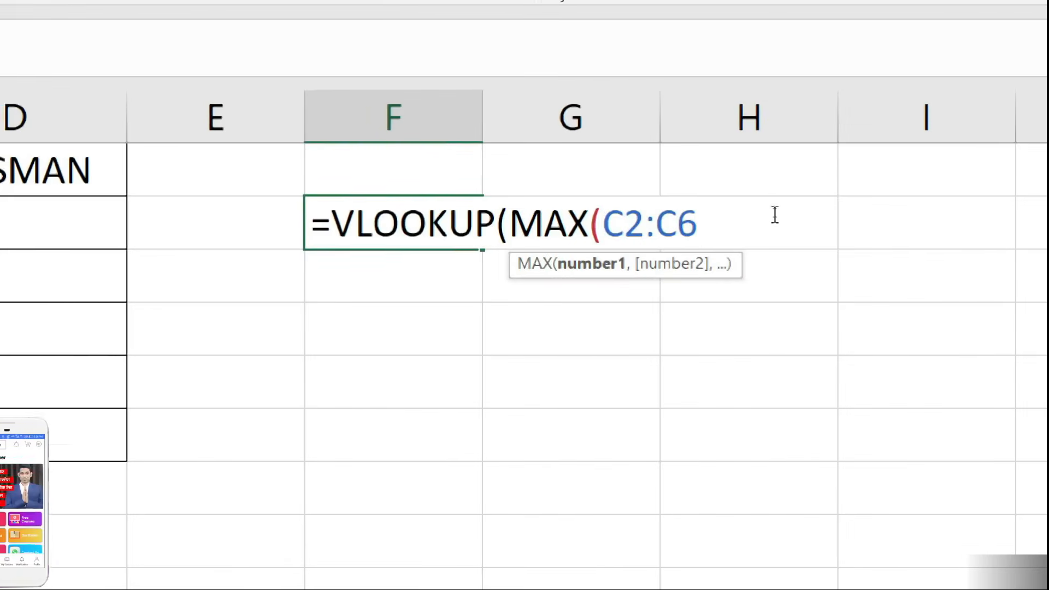
pyautogui.write(')')
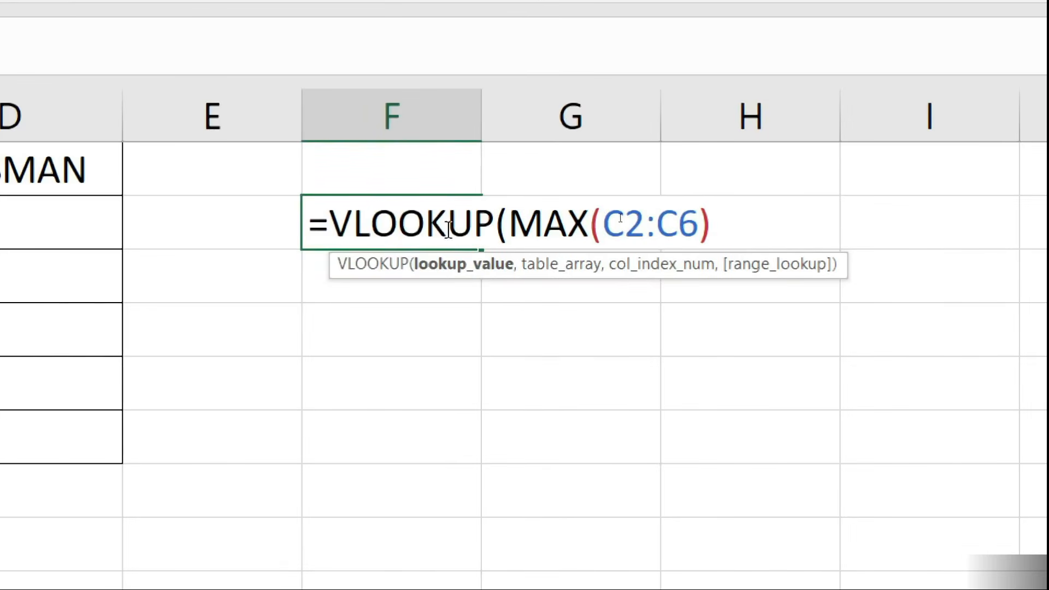
# Step: Evaluate the MAX(C2:C6) part of the F2 formula in place several times, undoing each evaluation
pyautogui.moveTo(514, 224); pyautogui.dragTo(705, 224)
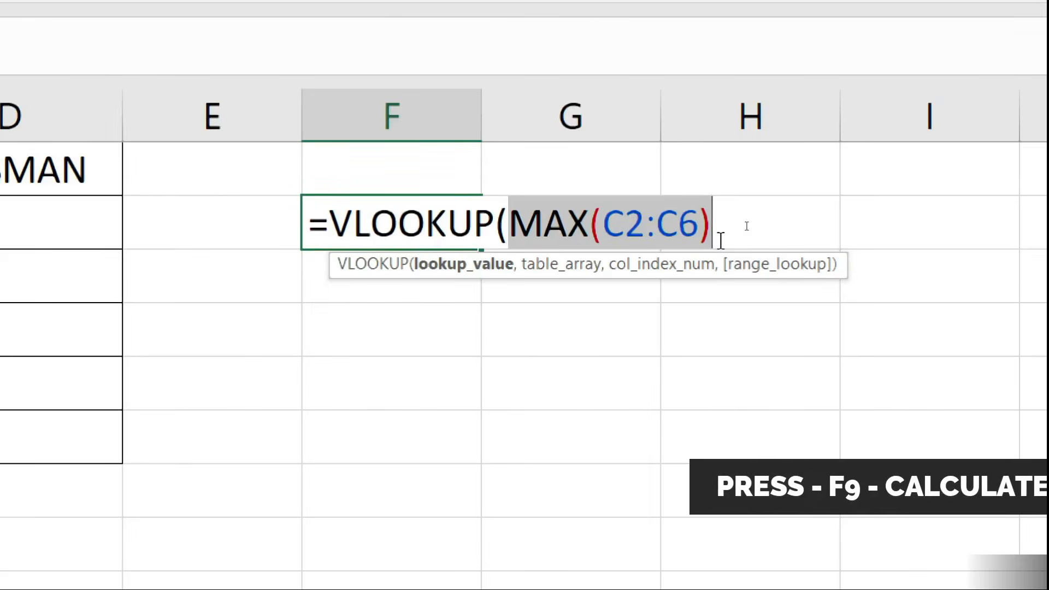
pyautogui.press('F9')
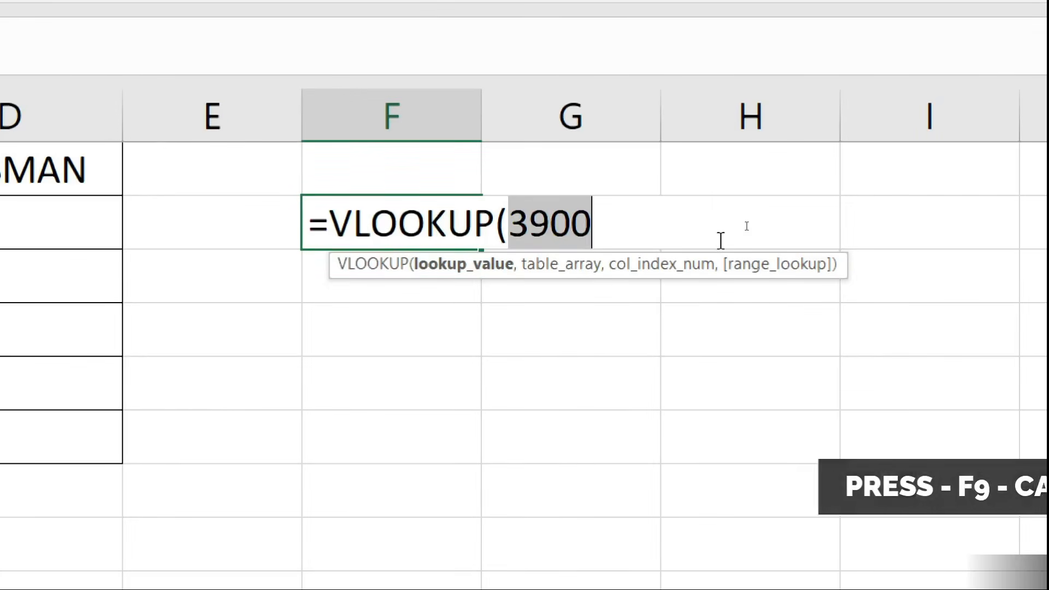
pyautogui.hotkey('ctrl', 'z')
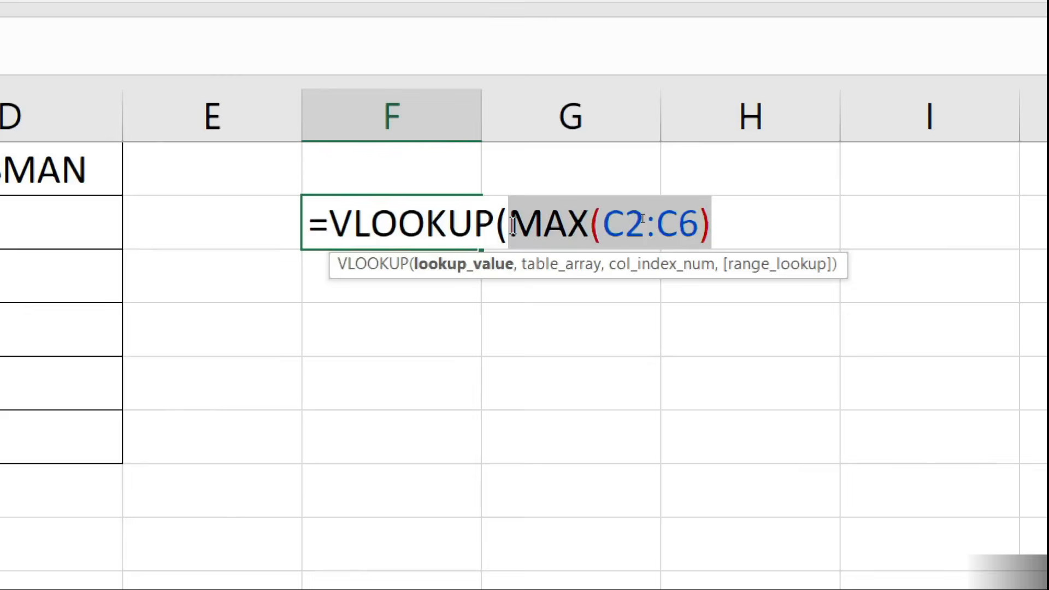
pyautogui.moveTo(513, 226); pyautogui.dragTo(756, 234)
pyautogui.press('F9')
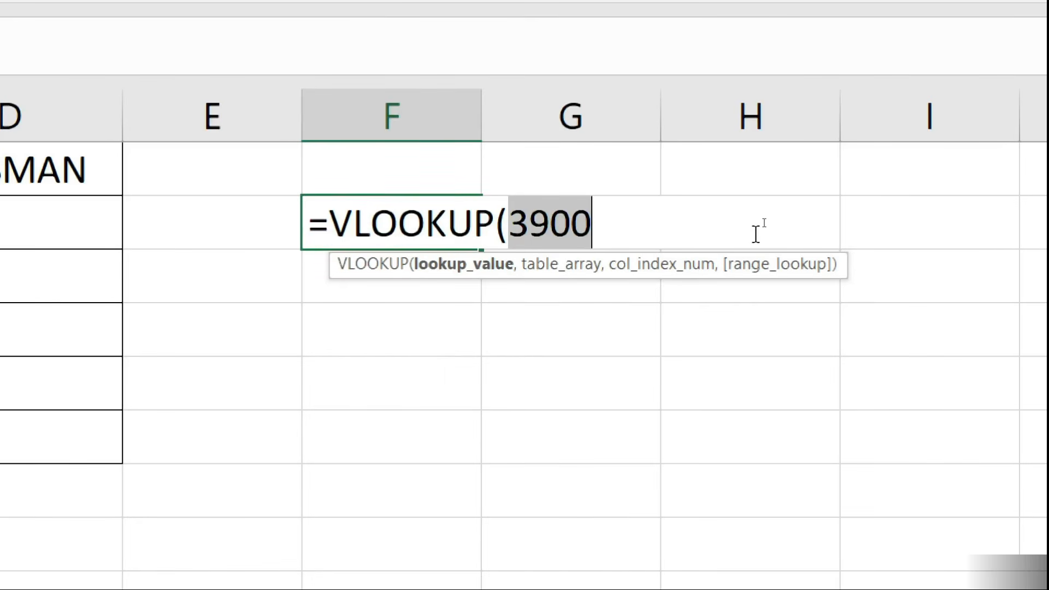
pyautogui.hotkey('ctrl', 'z')
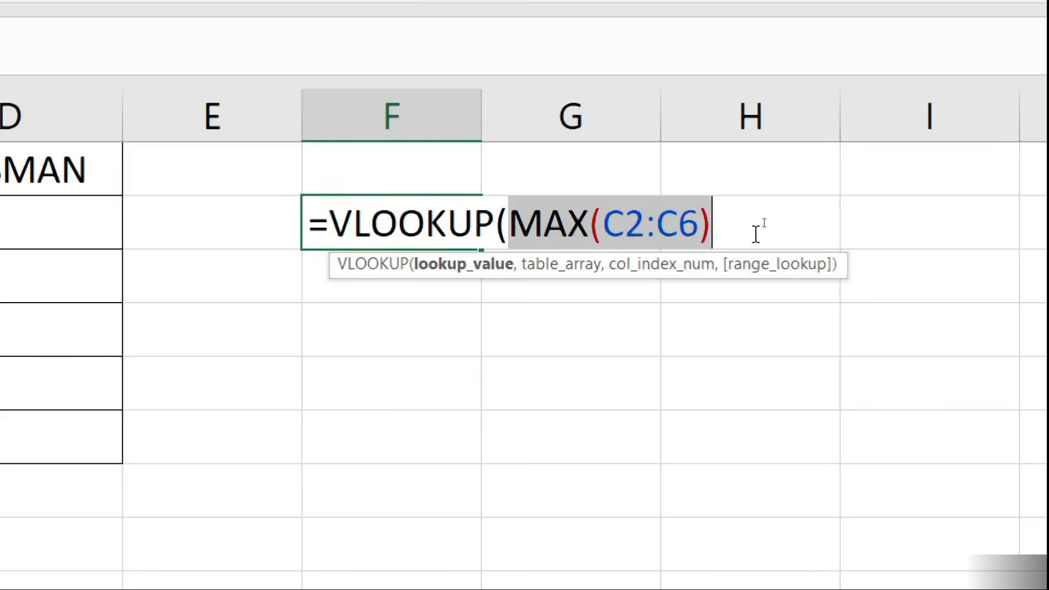
pyautogui.press('F9')
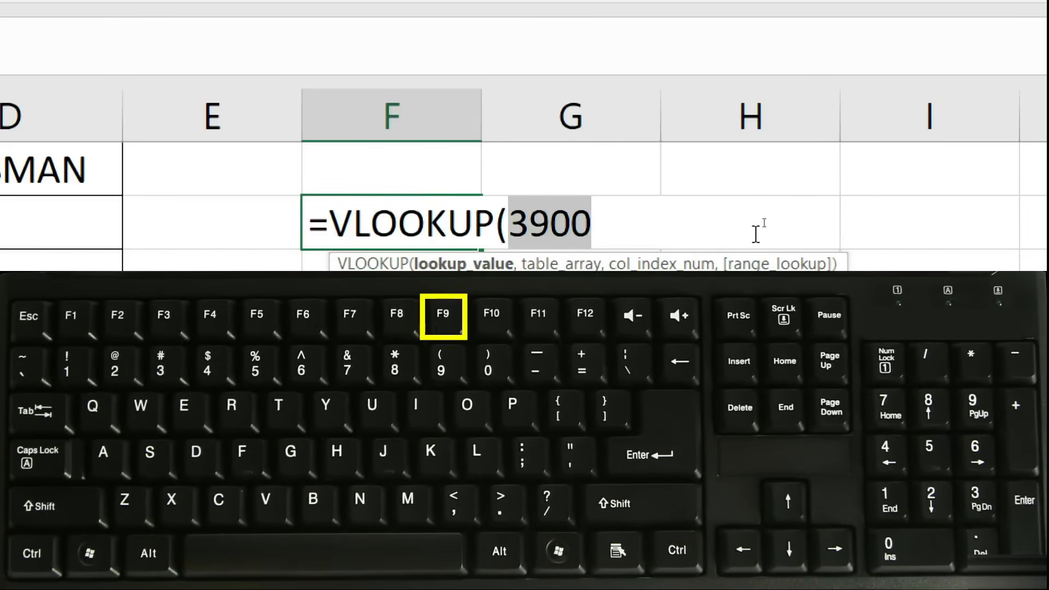
pyautogui.hotkey('ctrl', 'z')
pyautogui.click(757, 234)
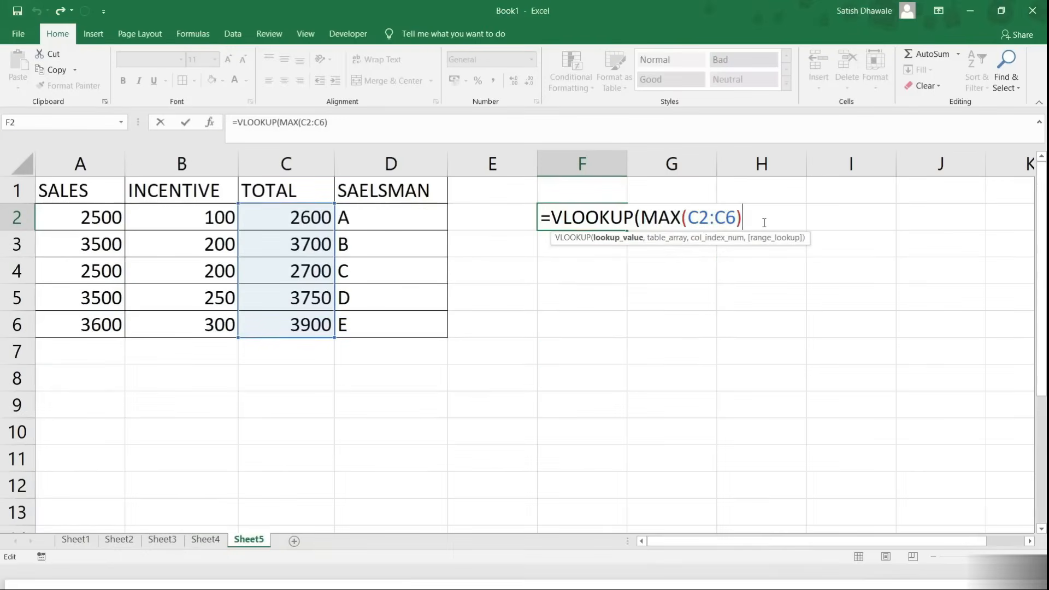
# Step: Complete the F2 VLOOKUP with table range C1:D6, column index 2 and match type 0, accept the correction, and check row 6
pyautogui.write(',')
pyautogui.moveTo(272, 181); pyautogui.dragTo(399, 318)
pyautogui.write(',2,0')
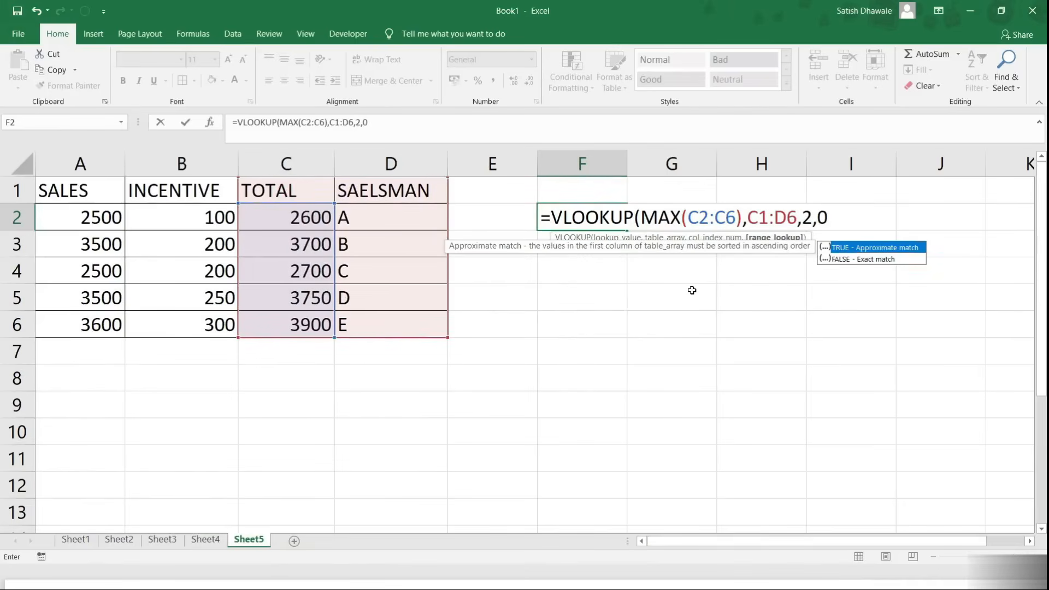
pyautogui.press('Return')
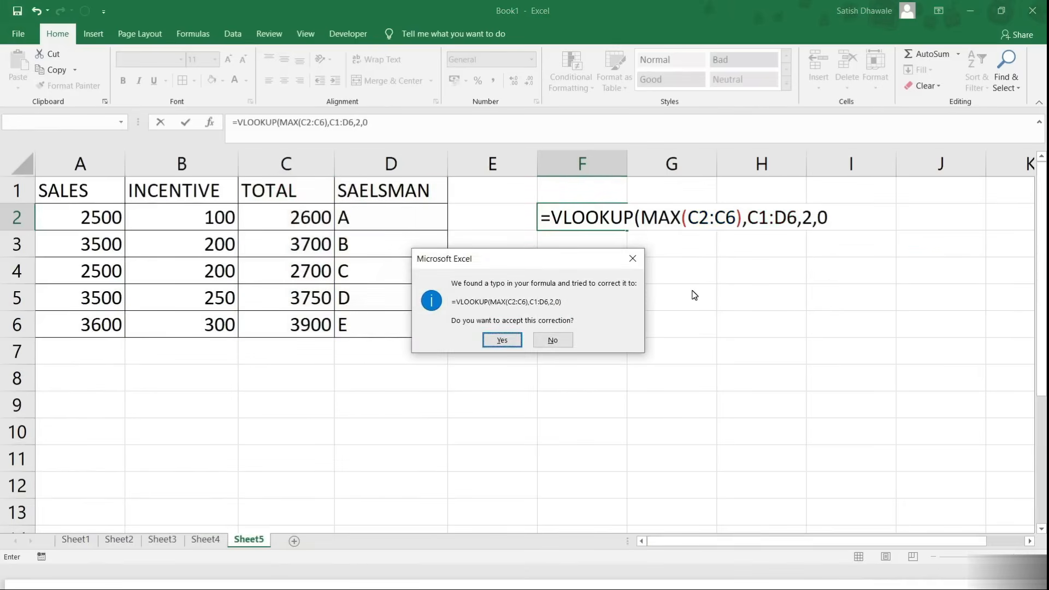
pyautogui.press('Return')
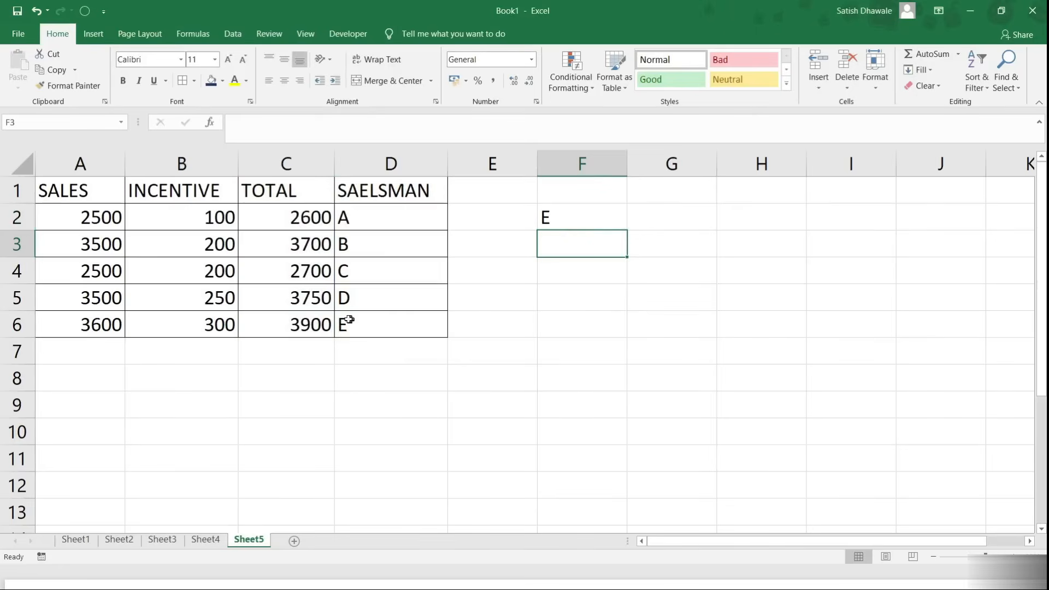
pyautogui.moveTo(314, 326); pyautogui.dragTo(345, 329)
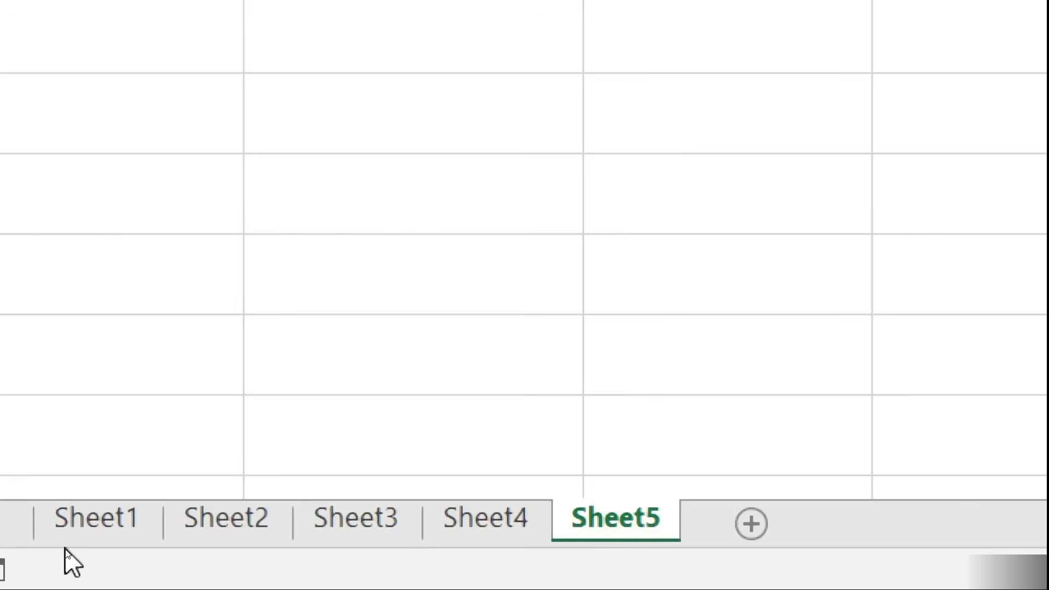
# Step: Go to Sheet1, then step through the worksheets forward to Sheet5 and back to Sheet1
pyautogui.click(90, 527)
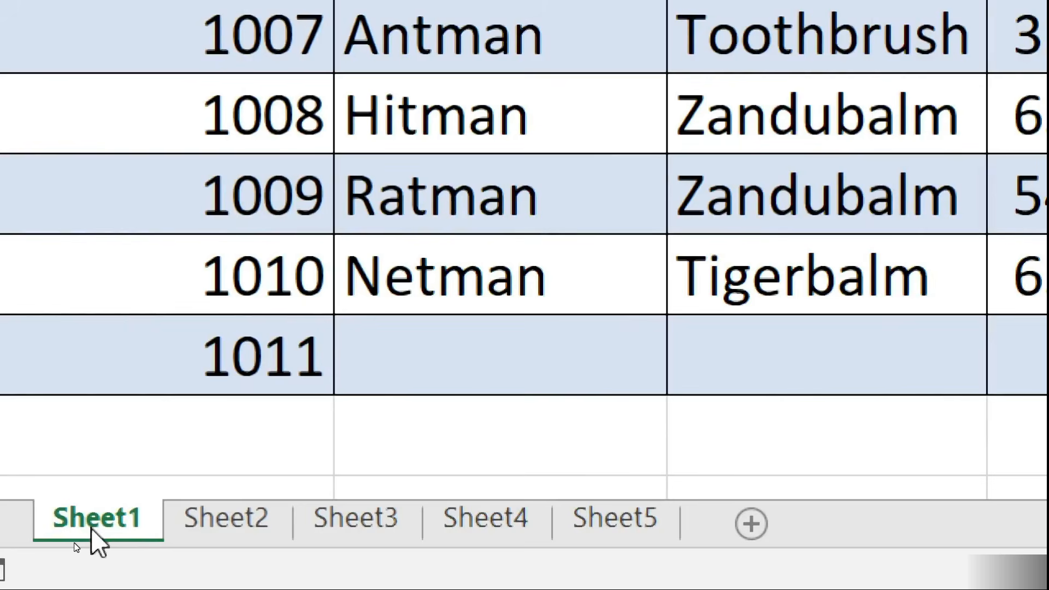
pyautogui.hotkey('ctrl', 'pagedown')
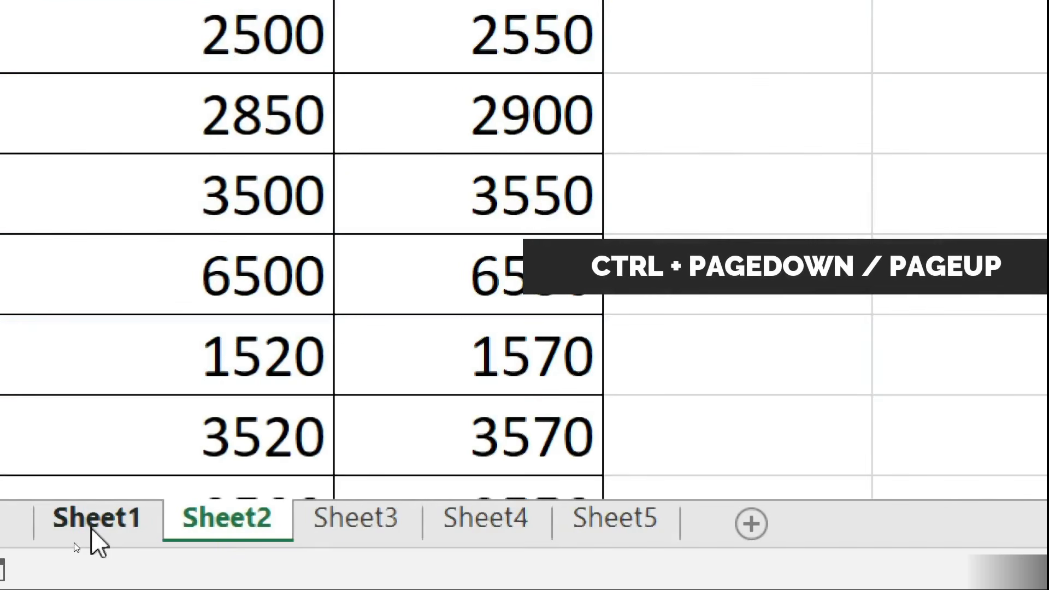
pyautogui.hotkey('ctrl', 'pagedown')
pyautogui.hotkey('ctrl', 'pagedown')
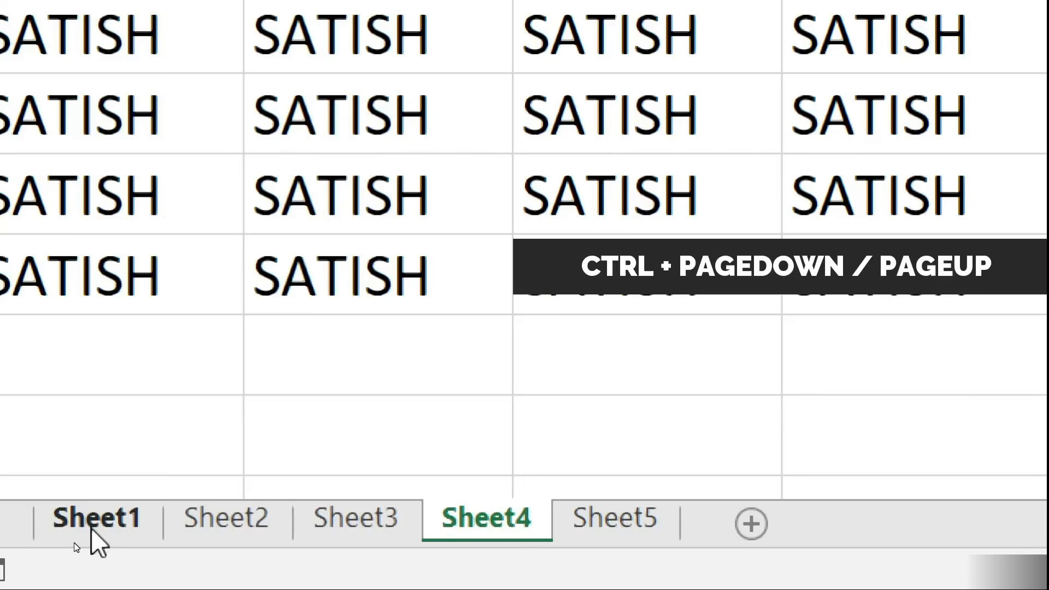
pyautogui.hotkey('ctrl', 'pagedown')
pyautogui.hotkey('ctrl', 'pageup')
pyautogui.hotkey('ctrl', 'pageup')
pyautogui.hotkey('ctrl', 'pageup')
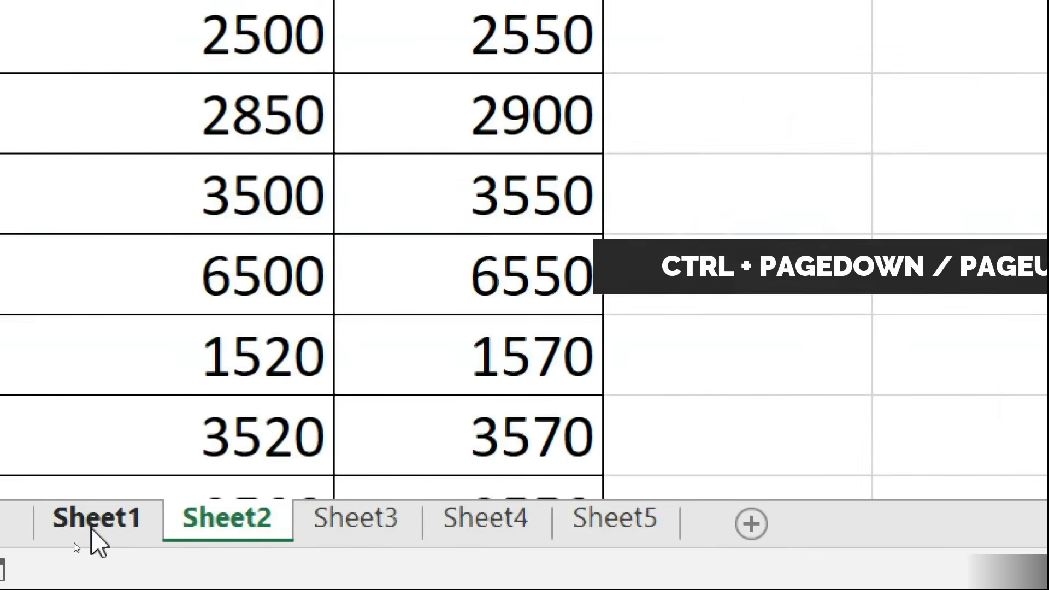
pyautogui.hotkey('ctrl', 'pageup')
# Step: Cycle forward and backward through the worksheets again and go to the City and Pincode sheet
pyautogui.hotkey('ctrl', 'pagedown')
pyautogui.hotkey('ctrl', 'pagedown')
pyautogui.hotkey('ctrl', 'pagedown')
pyautogui.hotkey('ctrl', 'pagedown')
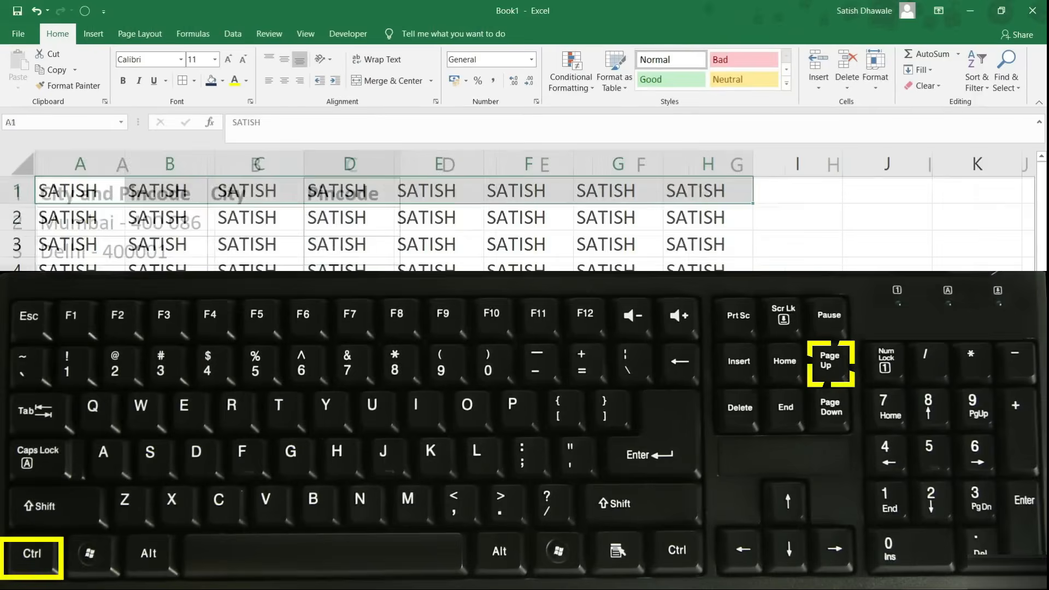
pyautogui.hotkey('ctrl', 'pageup')
pyautogui.hotkey('ctrl', 'pageup')
pyautogui.hotkey('ctrl', 'pageup')
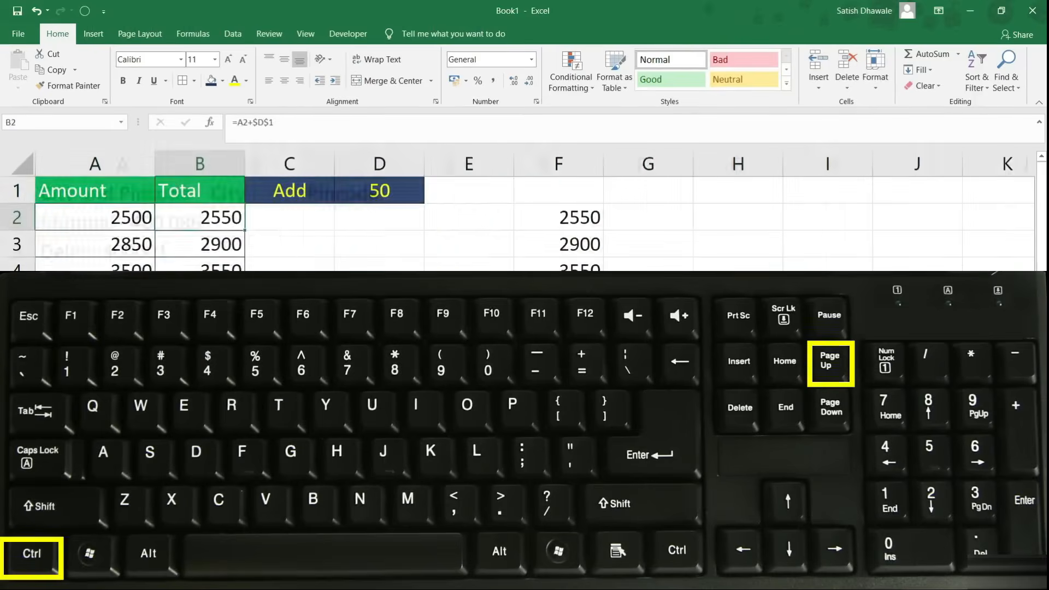
pyautogui.hotkey('ctrl', 'pagedown')
pyautogui.hotkey('ctrl', 'pagedown')
pyautogui.hotkey('ctrl', 'pagedown')
pyautogui.hotkey('ctrl', 'pagedown')
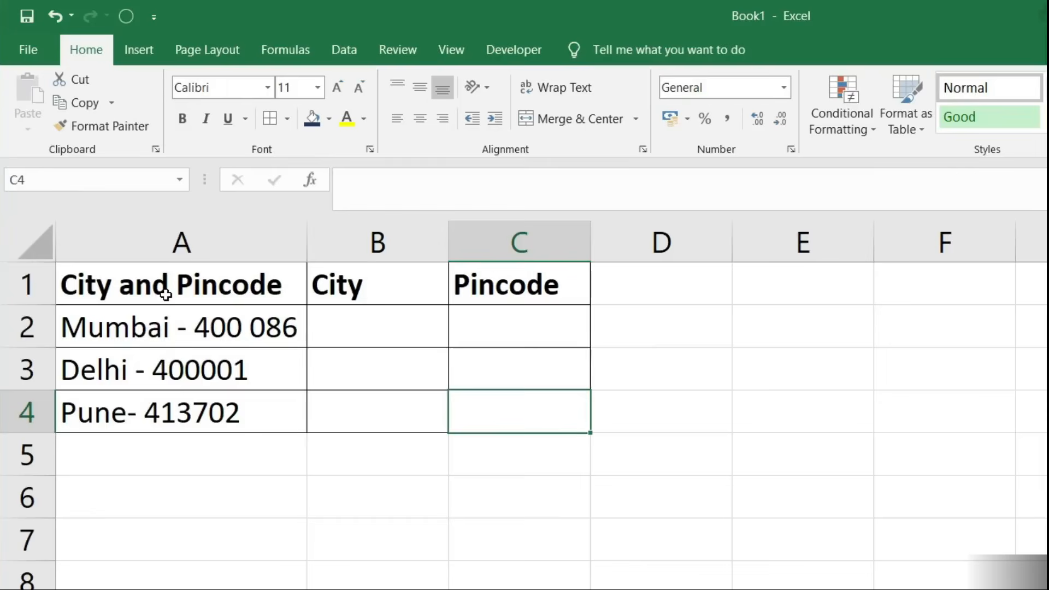
# Step: Copy the city name Mumbai from A2 into B2 and Flash Fill the City column down to row 4
pyautogui.moveTo(164, 282); pyautogui.dragTo(176, 412)
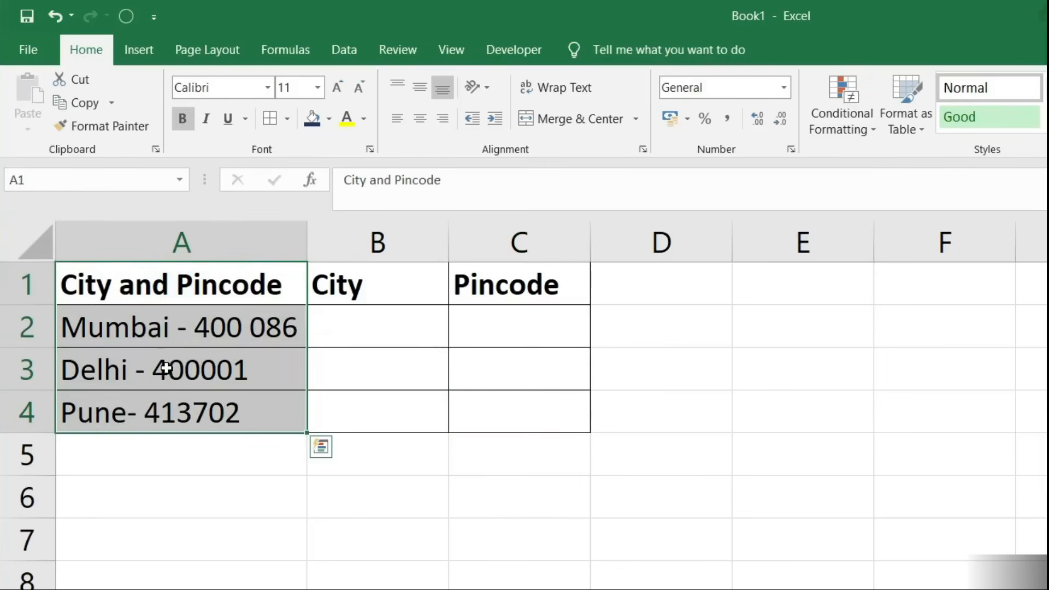
pyautogui.doubleClick(146, 328)
pyautogui.moveTo(172, 330); pyautogui.dragTo(60, 329)
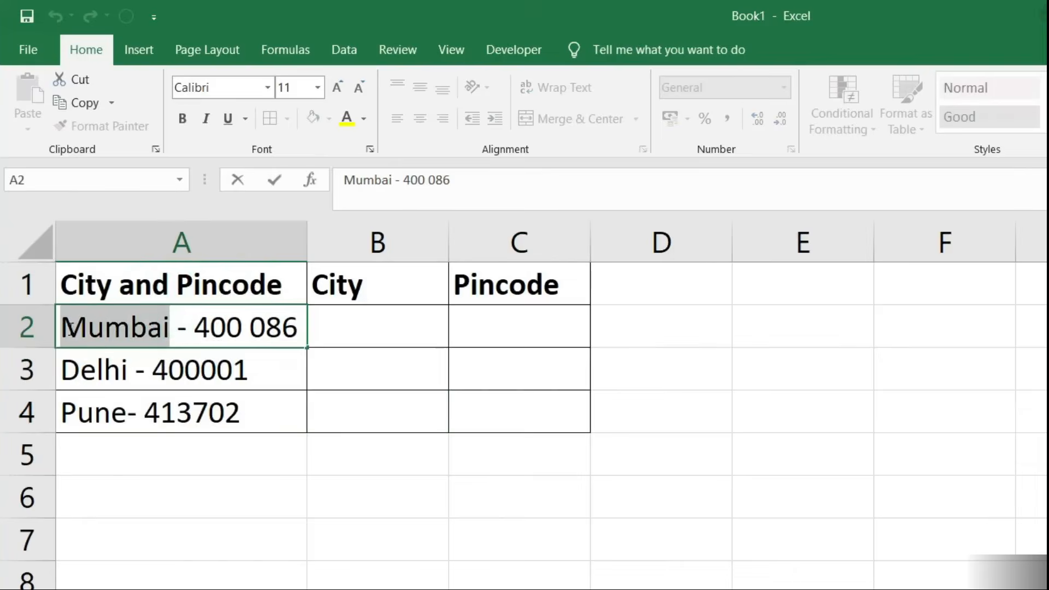
pyautogui.hotkey('ctrl', 'c')
pyautogui.click(349, 332)
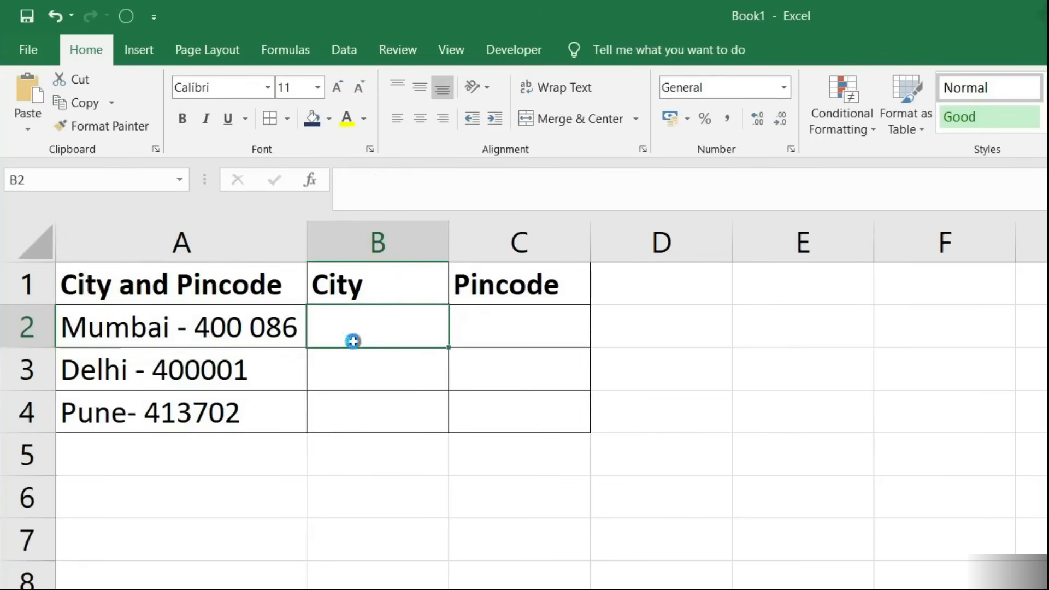
pyautogui.hotkey('ctrl', 'v')
pyautogui.hotkey('ctrl', 'e')
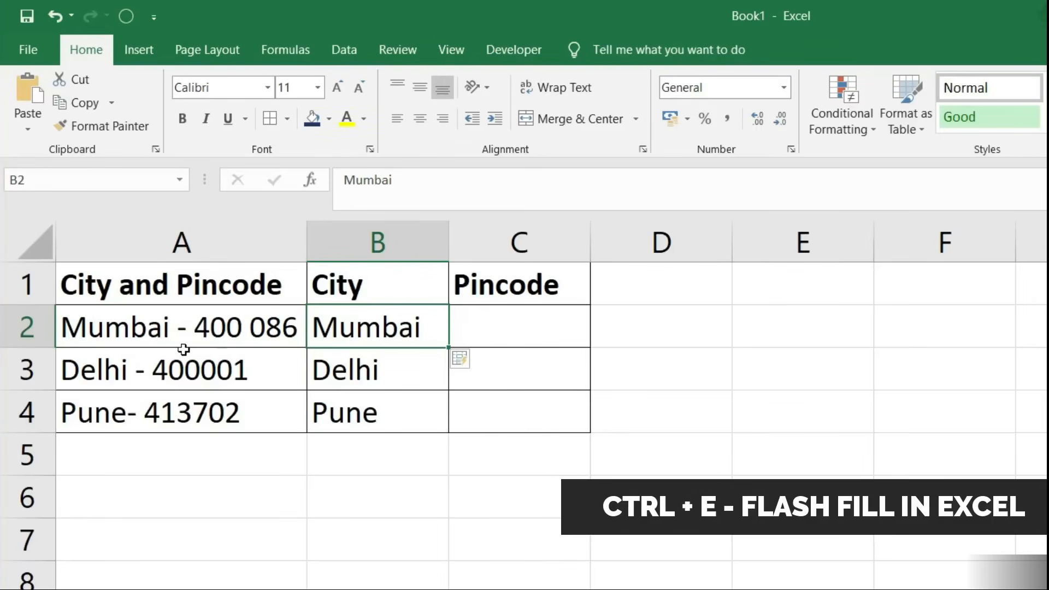
pyautogui.moveTo(328, 326); pyautogui.dragTo(344, 408)
# Step: Copy the pincode 400 086 from A2 into C2 and Flash Fill the rest of the Pincode column
pyautogui.click(198, 326)
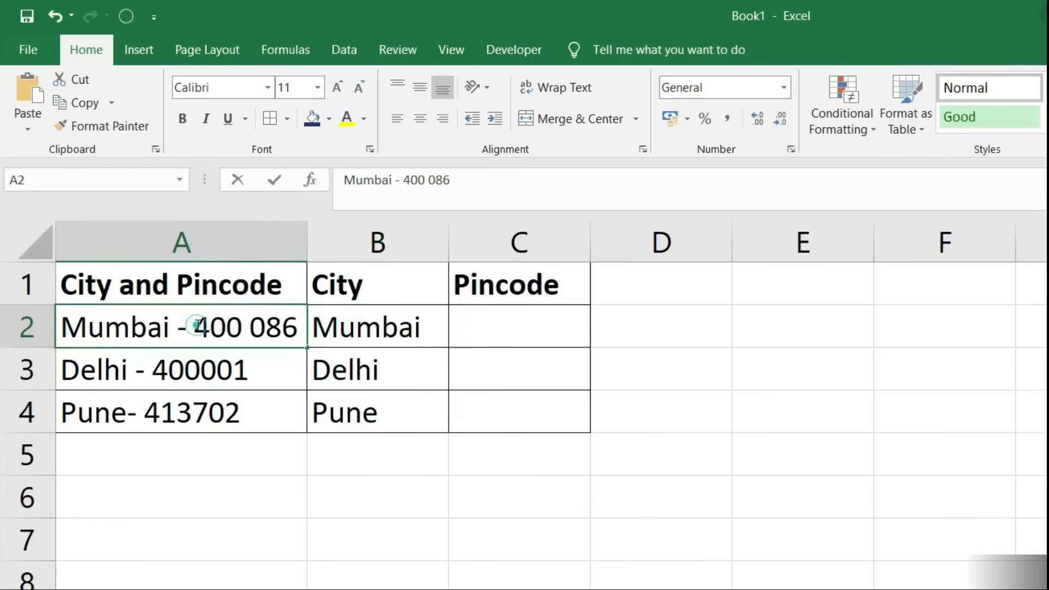
pyautogui.doubleClick(197, 326)
pyautogui.moveTo(195, 326); pyautogui.dragTo(296, 330)
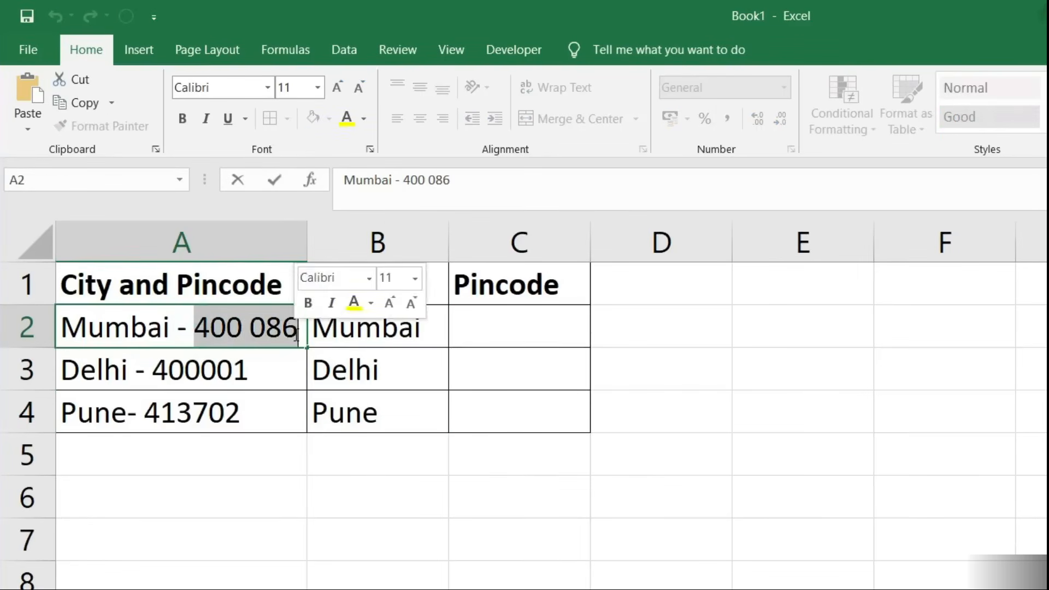
pyautogui.hotkey('ctrl', 'c')
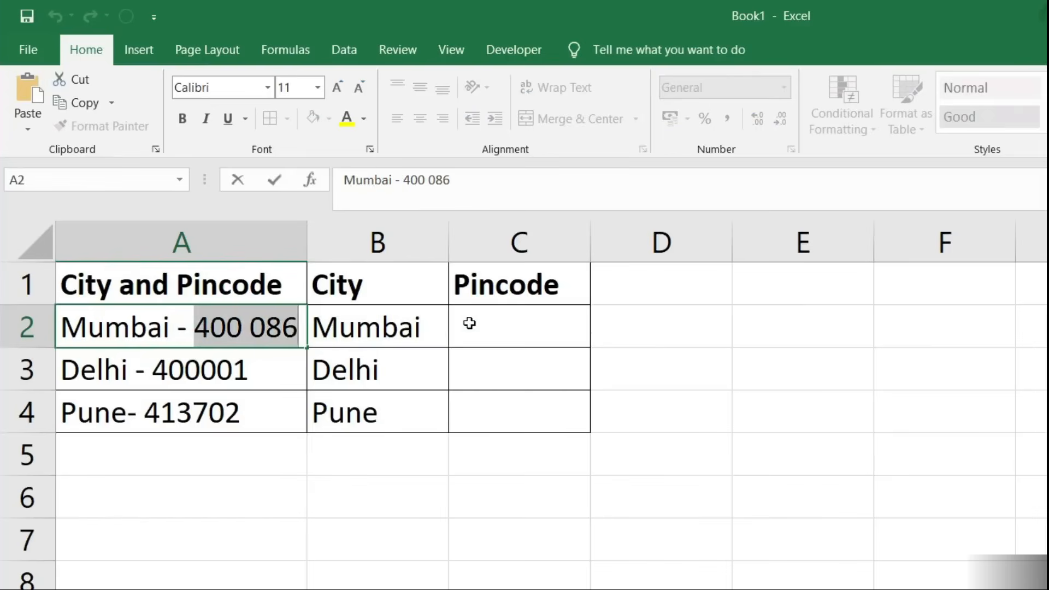
pyautogui.click(470, 322)
pyautogui.hotkey('ctrl', 'v')
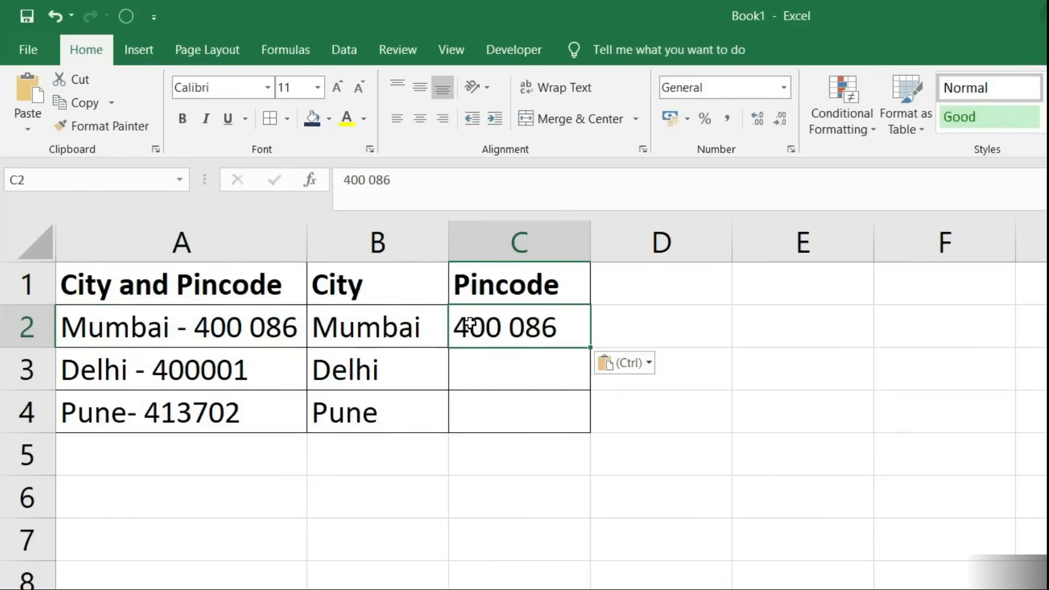
pyautogui.hotkey('ctrl', 'e')
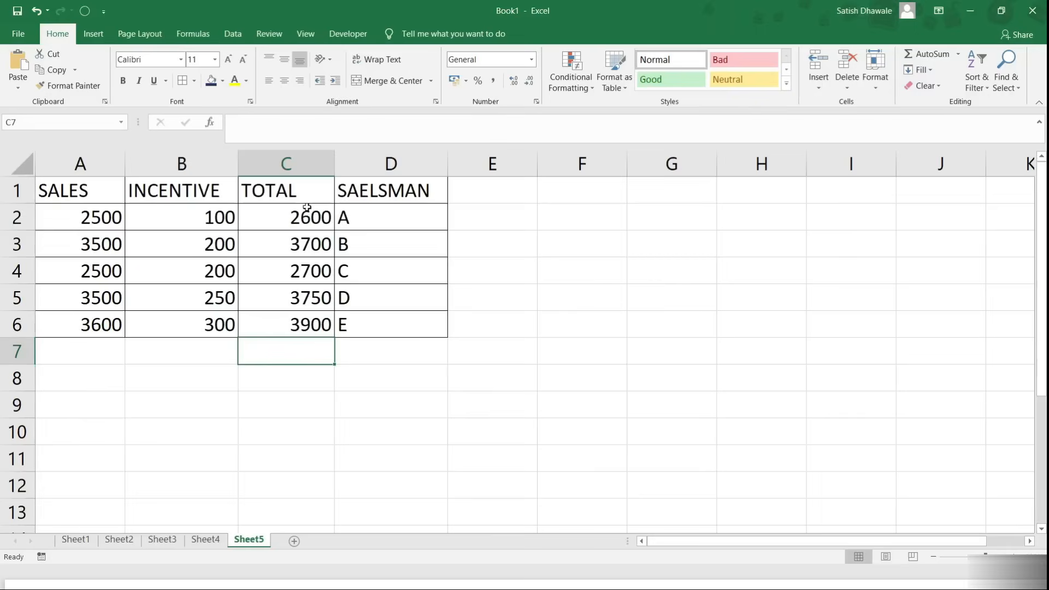
# Step: Sum the TOTAL values in C2:C6 on Sheet5 with AutoSum in C7
pyautogui.moveTo(303, 211); pyautogui.dragTo(301, 321)
pyautogui.click(280, 355)
pyautogui.press('alt')
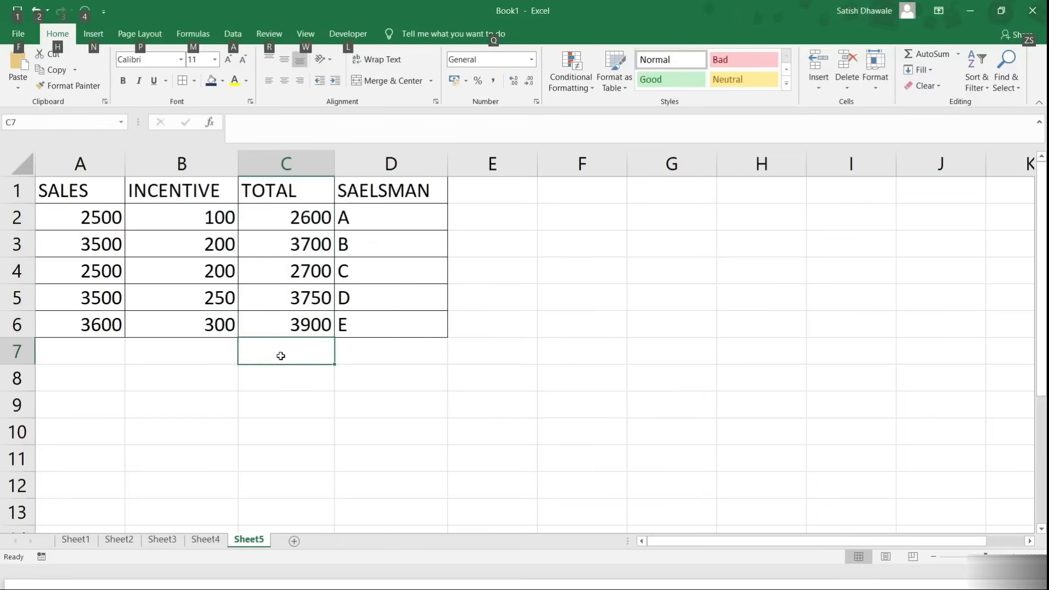
pyautogui.hotkey('alt', '=')
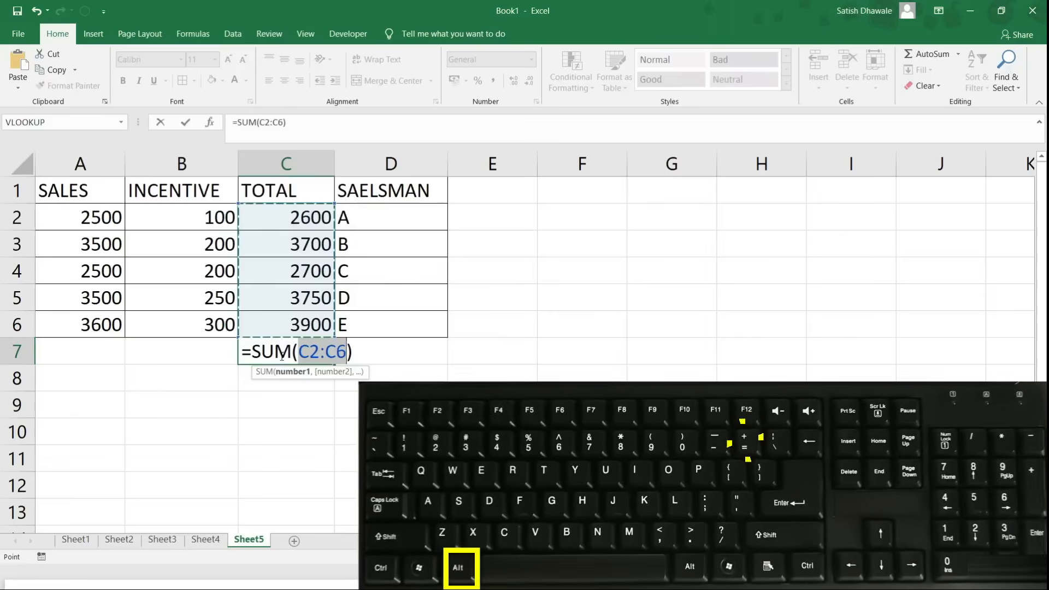
pyautogui.press('Return')
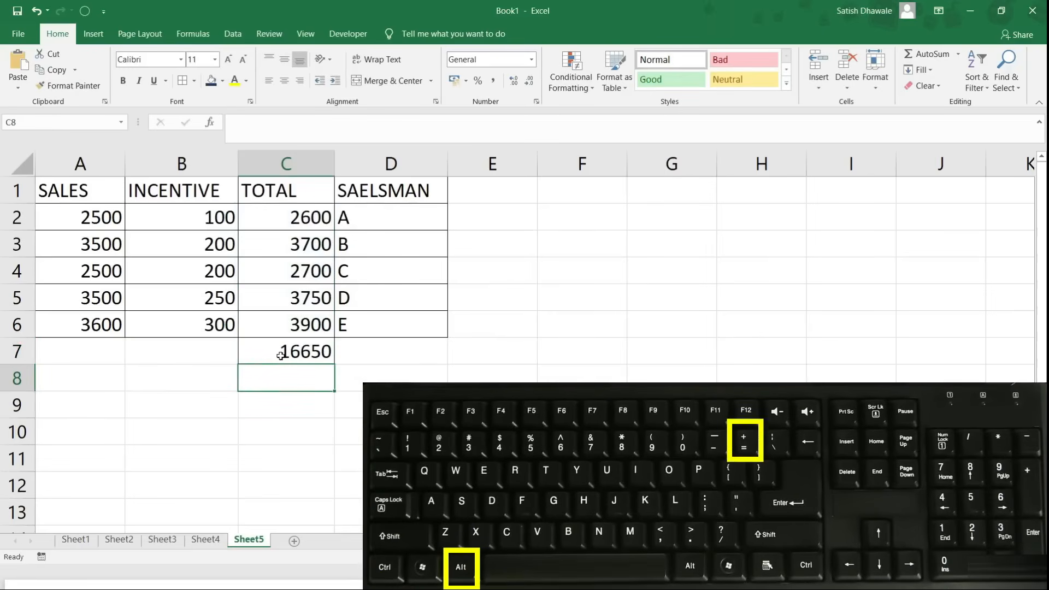
# Step: Sum the INCENTIVE values in B2:B6 with AutoSum in B7
pyautogui.click(190, 353)
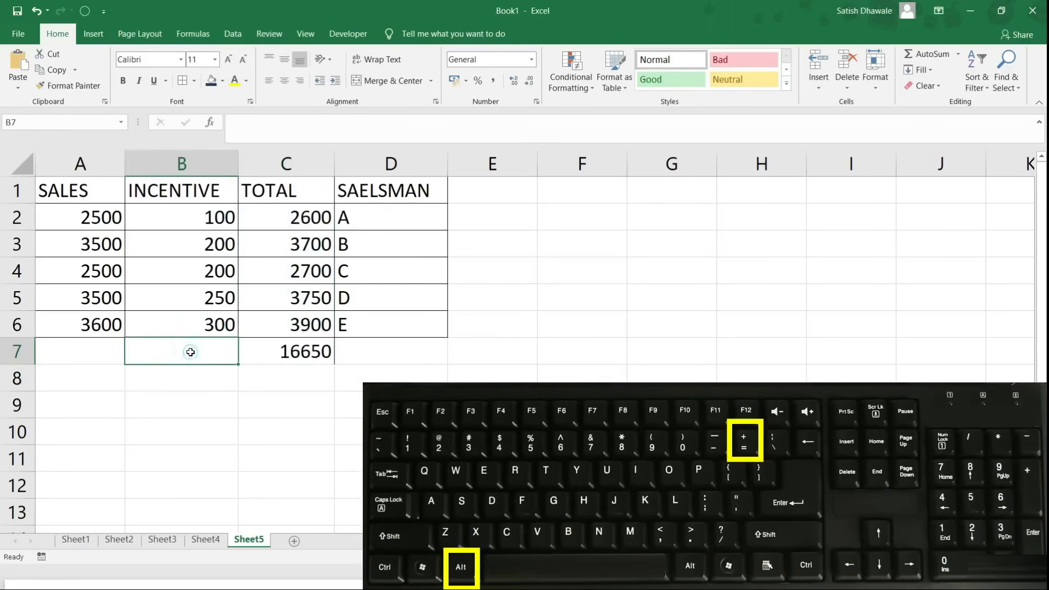
pyautogui.hotkey('alt', '=')
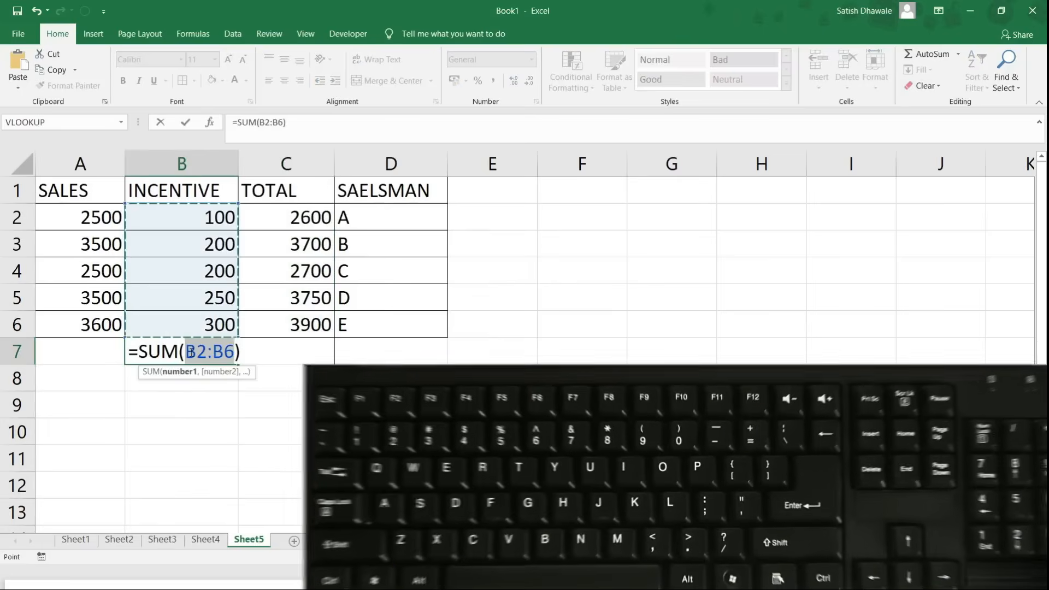
pyautogui.press('Return')
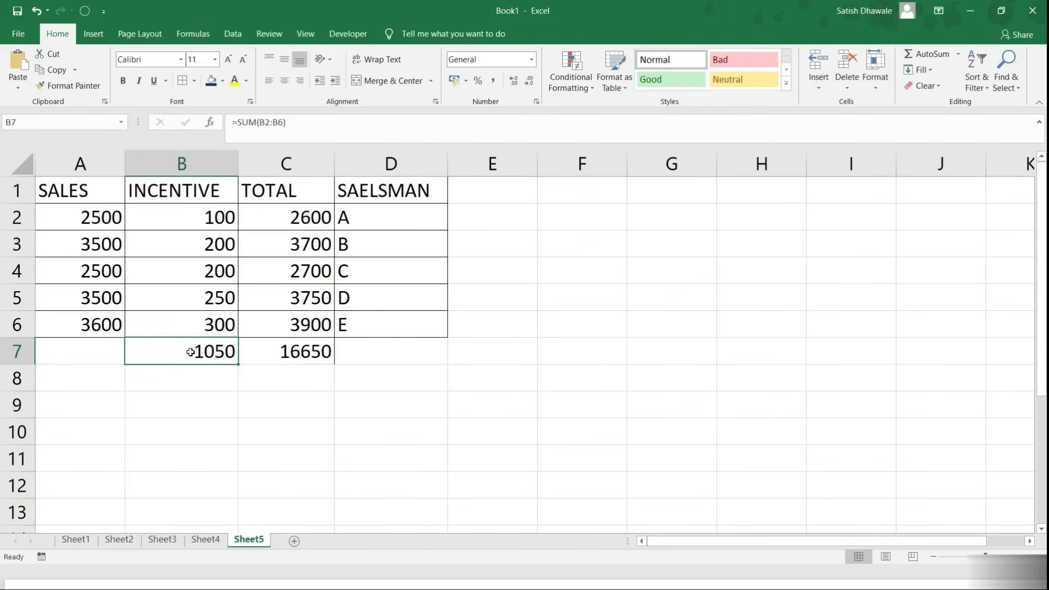
pyautogui.press('alt')
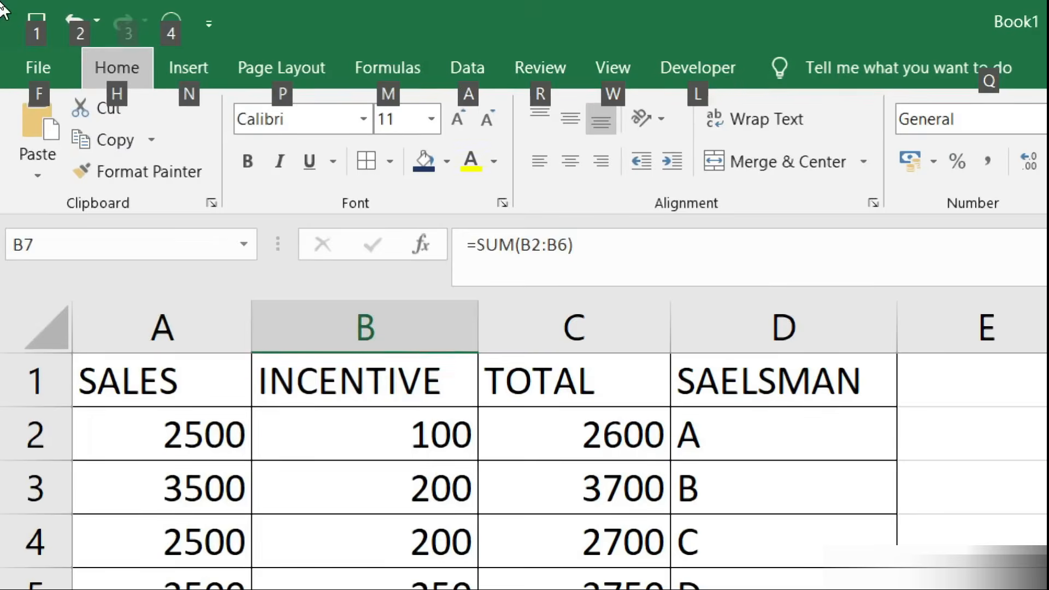
pyautogui.press('h')
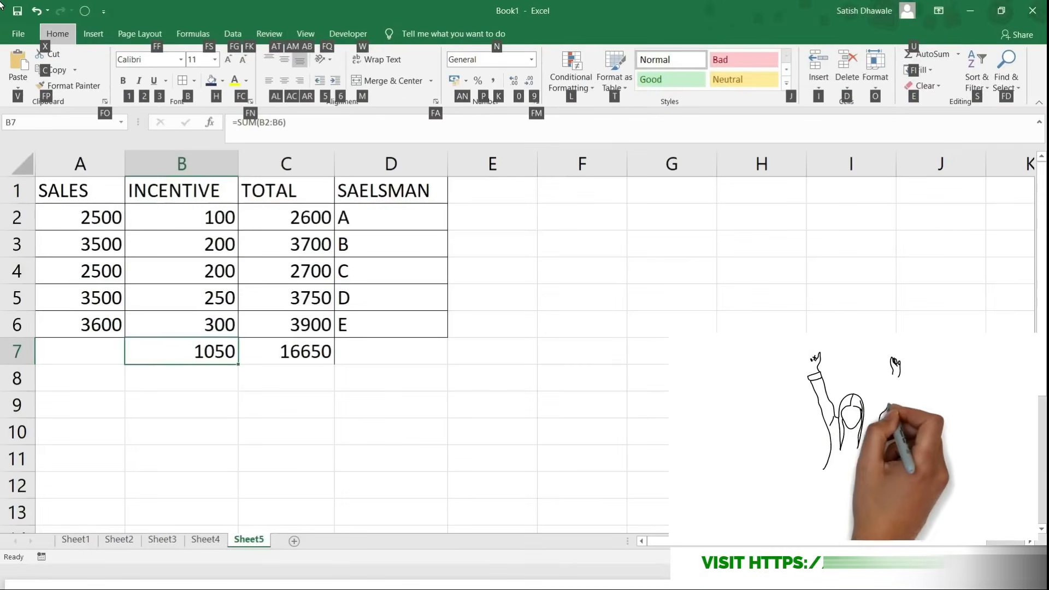
# Step: Change the font colour of the SALES header in A1 to the standard green
pyautogui.click(78, 192)
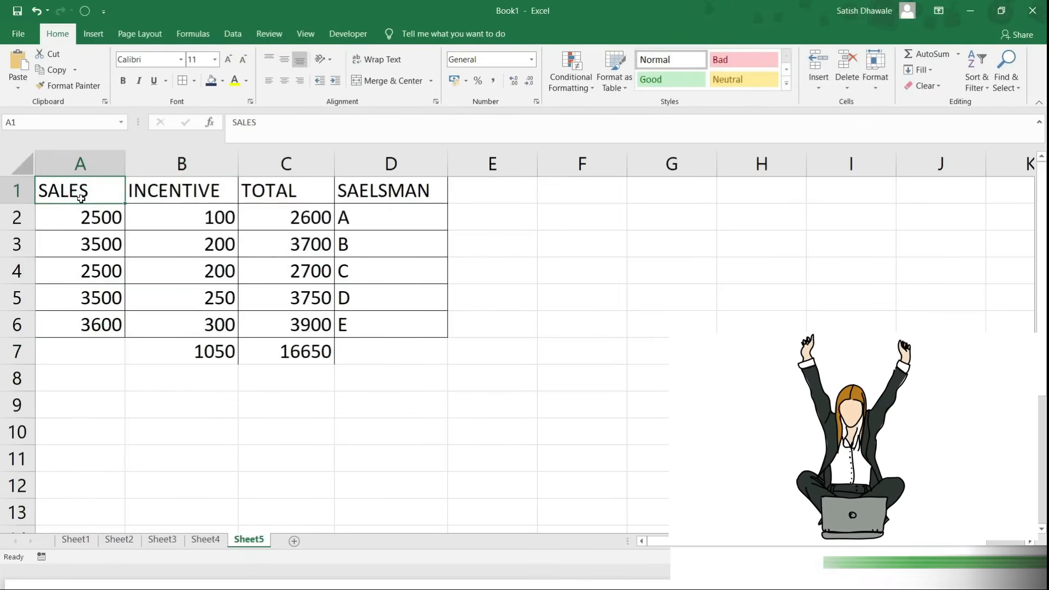
pyautogui.click(247, 81)
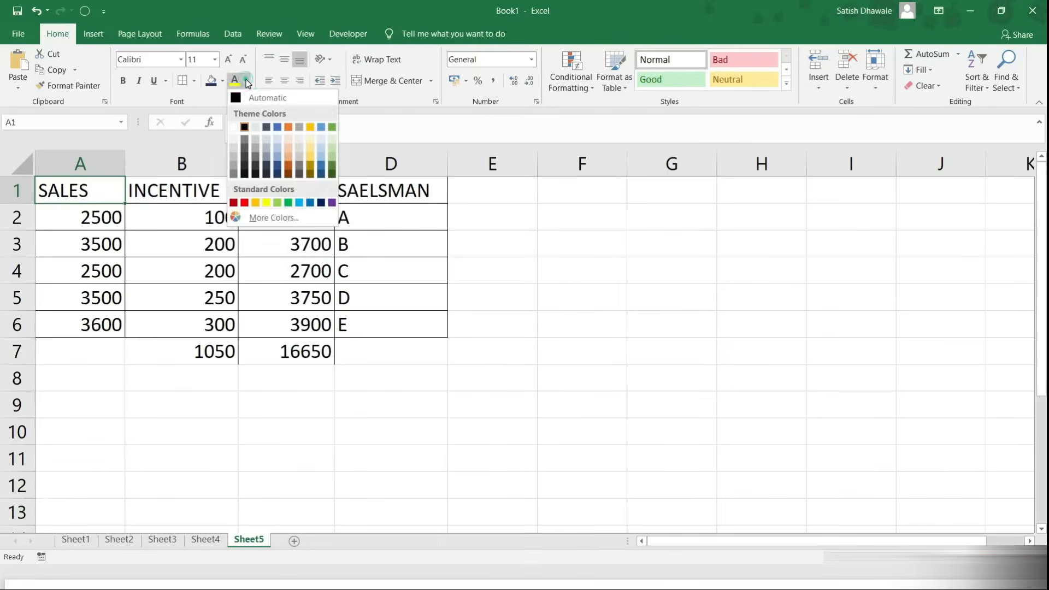
pyautogui.click(247, 81)
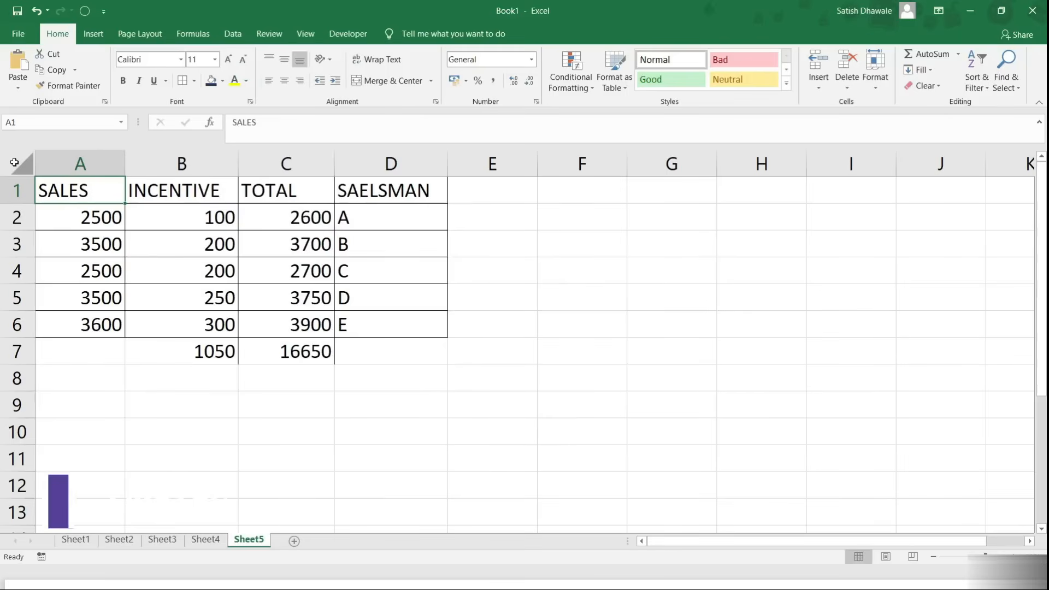
pyautogui.press('alt')
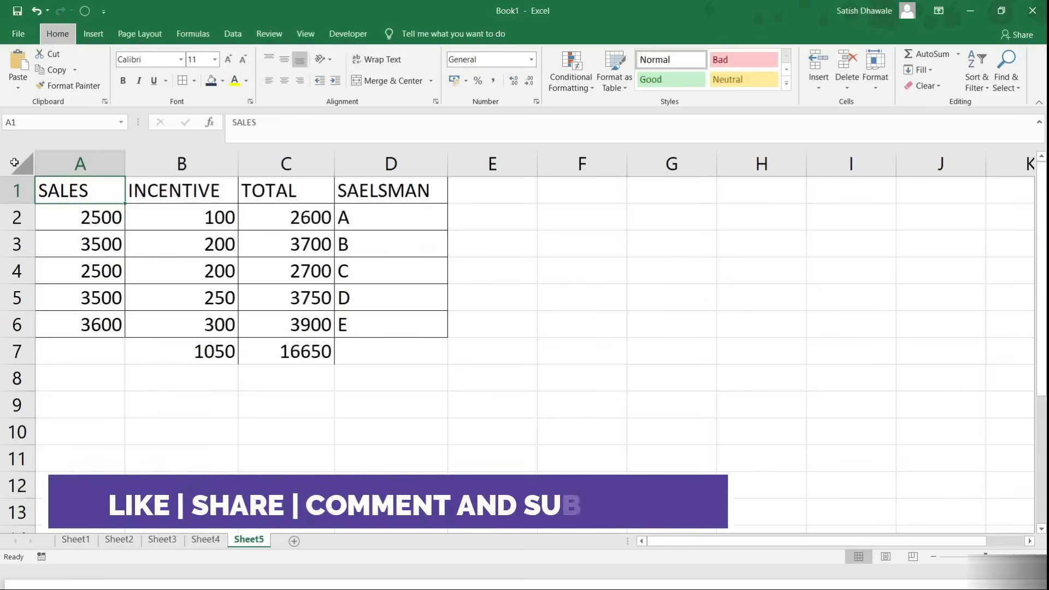
pyautogui.press('h')
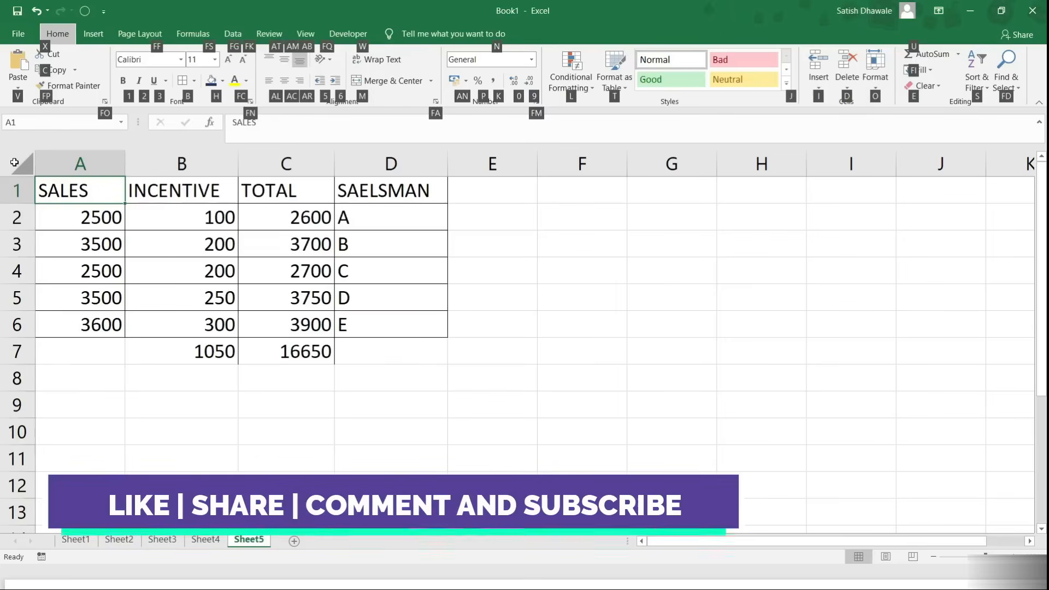
pyautogui.press('f')
pyautogui.press('c')
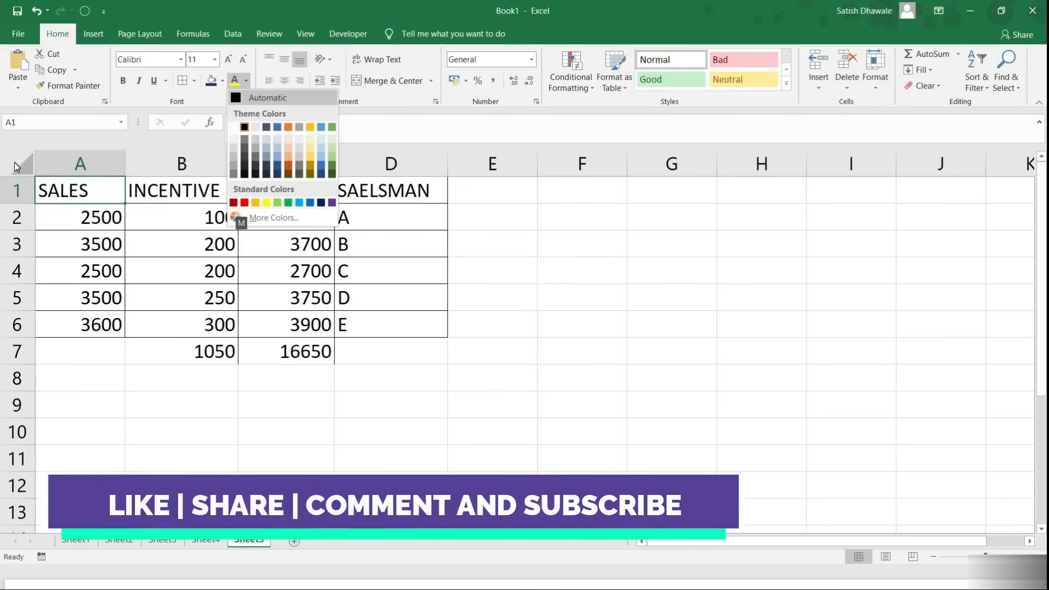
pyautogui.press('Down')
pyautogui.press('Down')
pyautogui.press('Down')
pyautogui.press('Down')
pyautogui.press('Down')
pyautogui.press('Down')
pyautogui.press('Down')
pyautogui.press('Right')
pyautogui.press('Return')
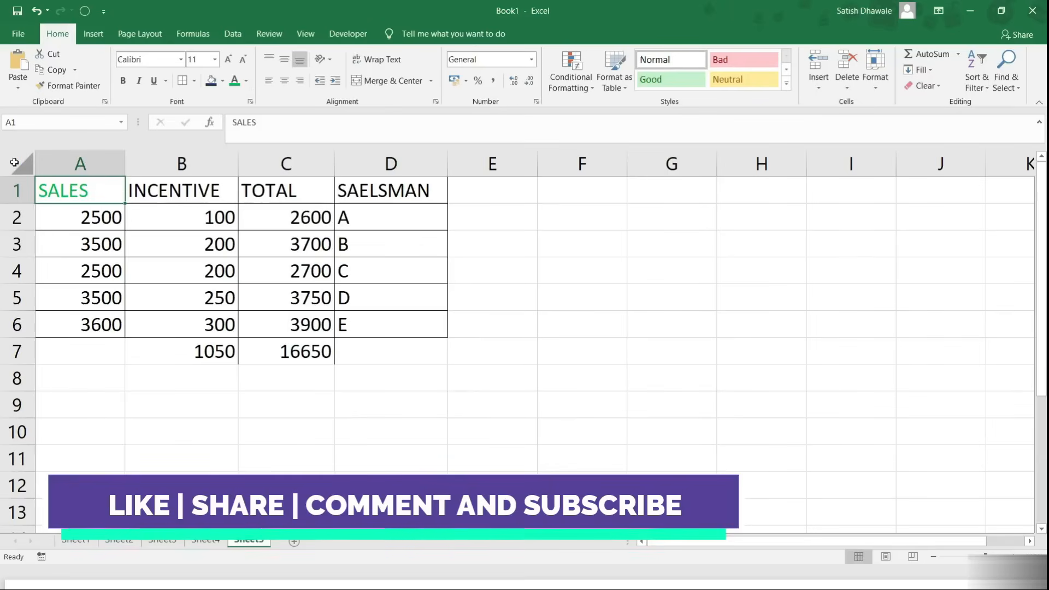